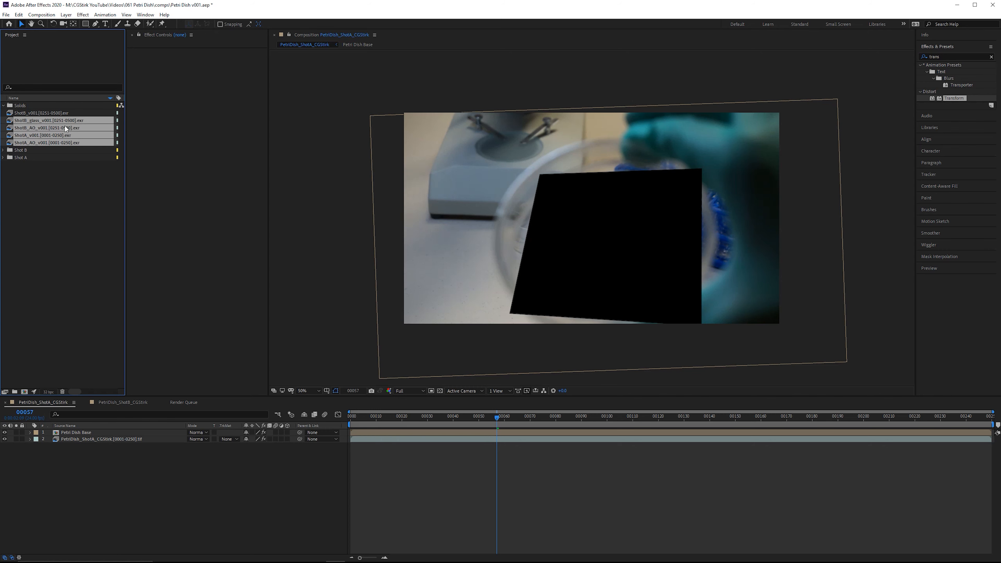
Apply the stored footage interpretation to the four selected ShotA and ShotB EXR sequences
right_click(67, 119)
mouse_move(161, 177)
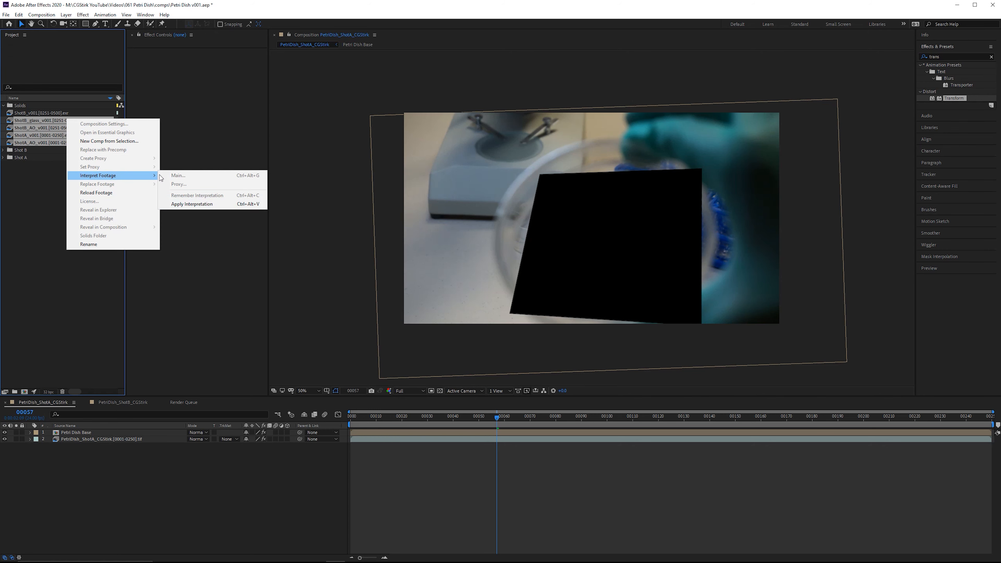
left_click(222, 205)
Sort the ShotB EXR sequences into the Shot B folder and the ShotA sequences into the Shot A folder
left_click(36, 114, "shift")
left_click_drag(36, 114, 35, 154)
left_click(46, 120)
left_click(46, 113, "shift")
Add the ShotA_v001 and ShotA_AO_v001 sequences to the PetriDish_ShotA_CGStrk composition above the Petri Dish Base layer
left_click_drag(46, 117, 68, 437)
left_click(25, 231)
left_click(40, 127)
left_click(41, 136, "shift")
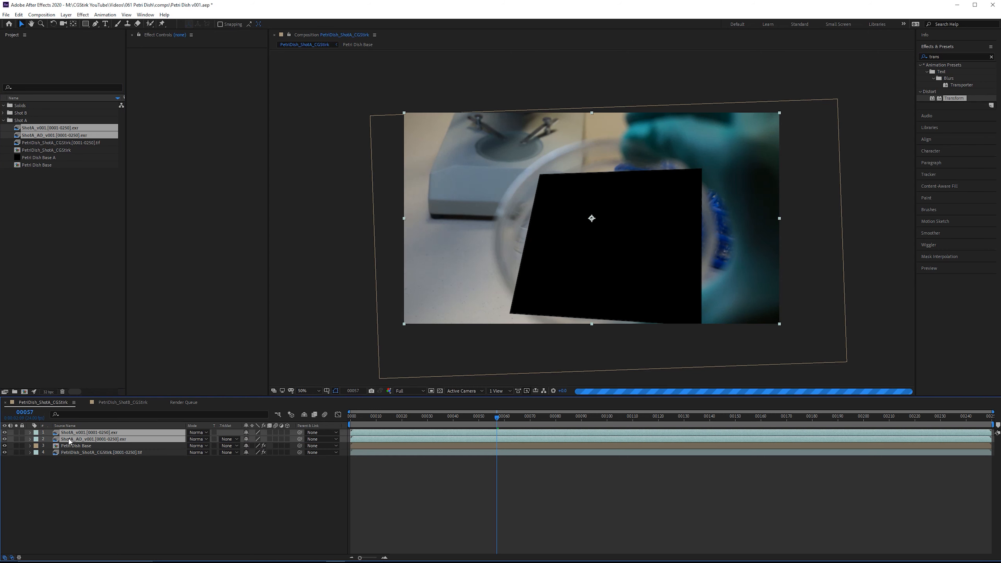
Move the ShotA_AO_v001 layer to the top of the stack and hide it along with the Petri Dish Base layer
left_click(4, 446)
left_click(107, 447)
key("shift+slash")
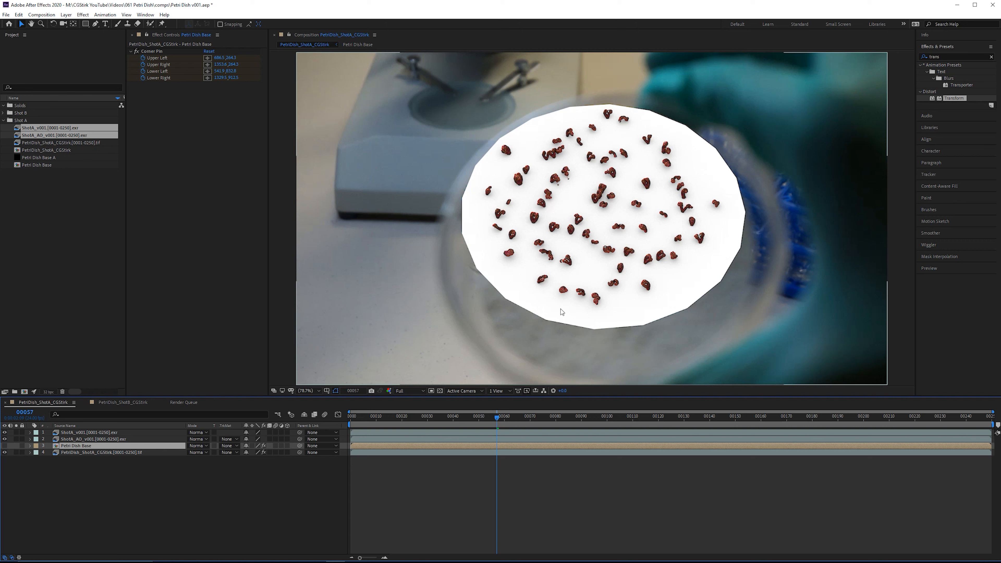
left_click_drag(75, 439, 94, 432)
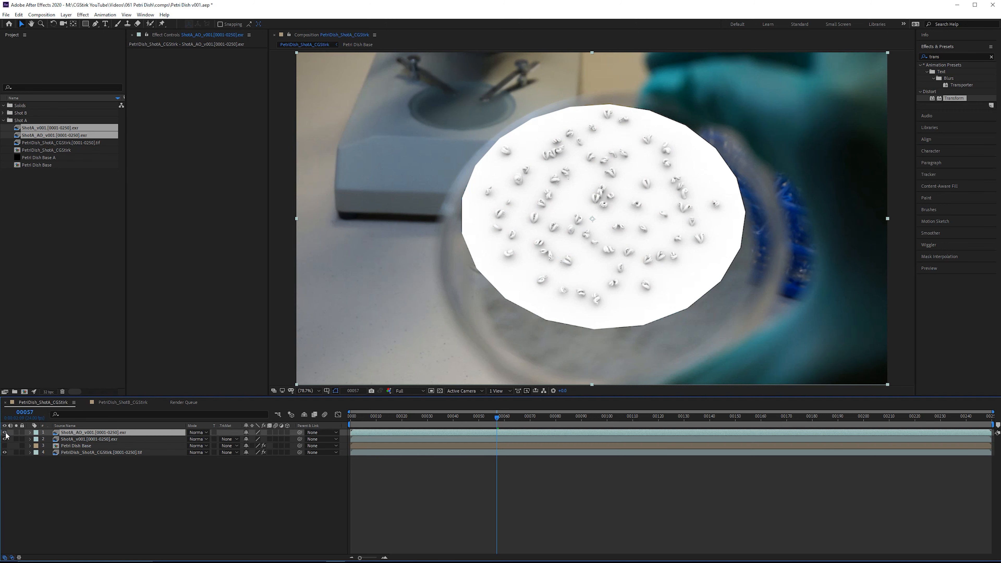
left_click(75, 440)
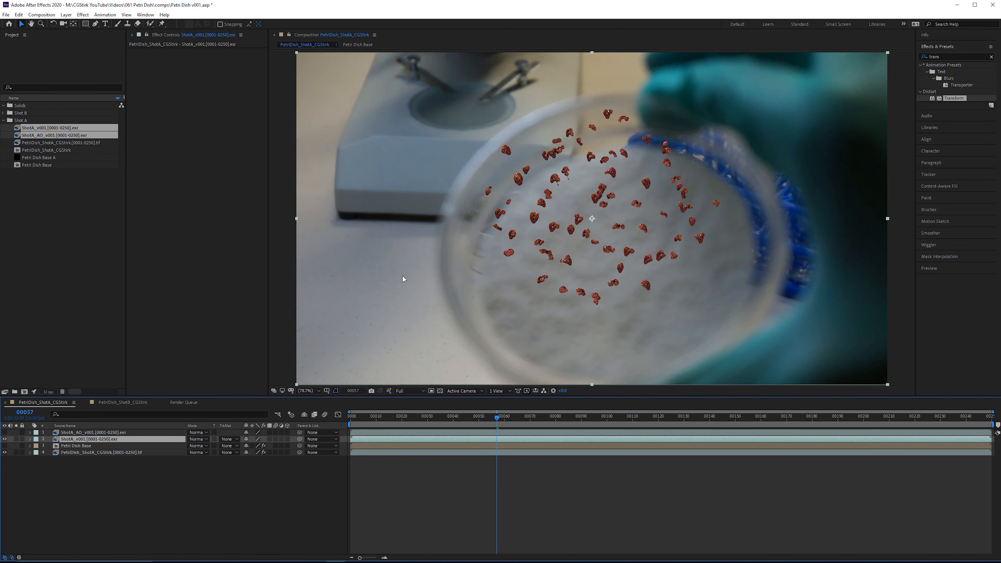
Create Mocha AE track data on the PetriDish_ShotA_CGStrk footage layer from the Petri 3D Object track
left_click(86, 452)
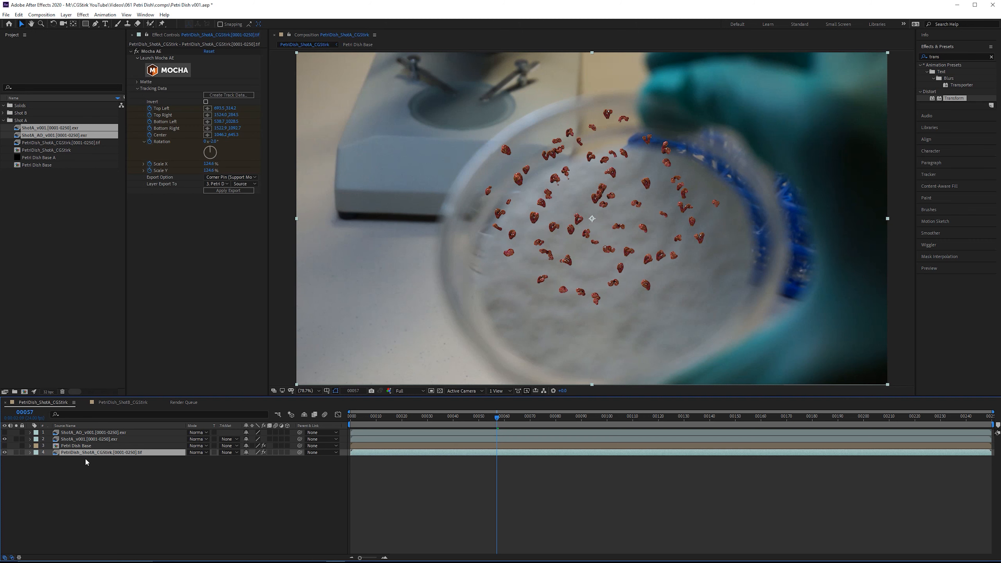
left_click(215, 95)
left_click(520, 128)
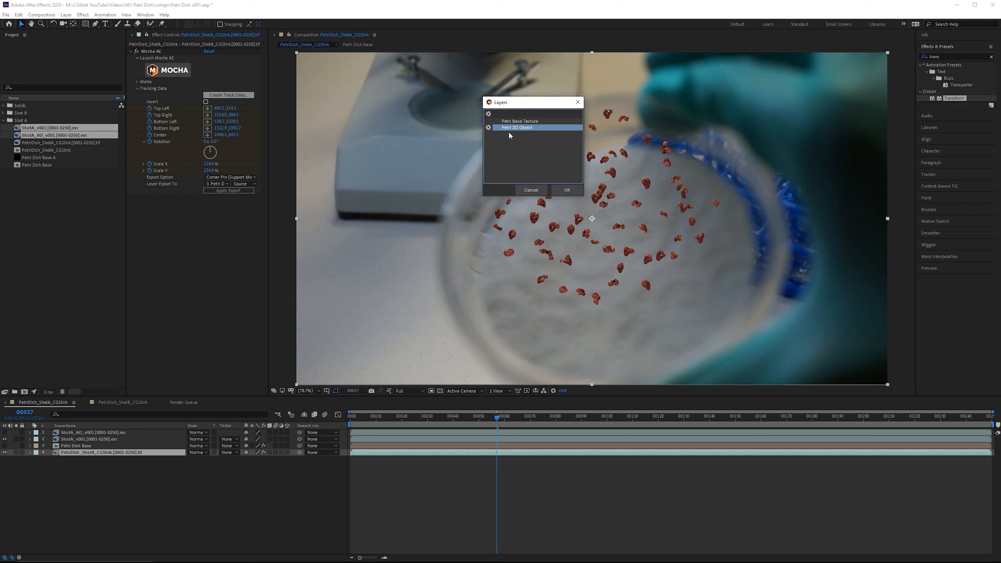
left_click(565, 191)
Export the corner pin tracking data to the ShotA_v001 layer and check the result at frame 78
left_click(215, 184)
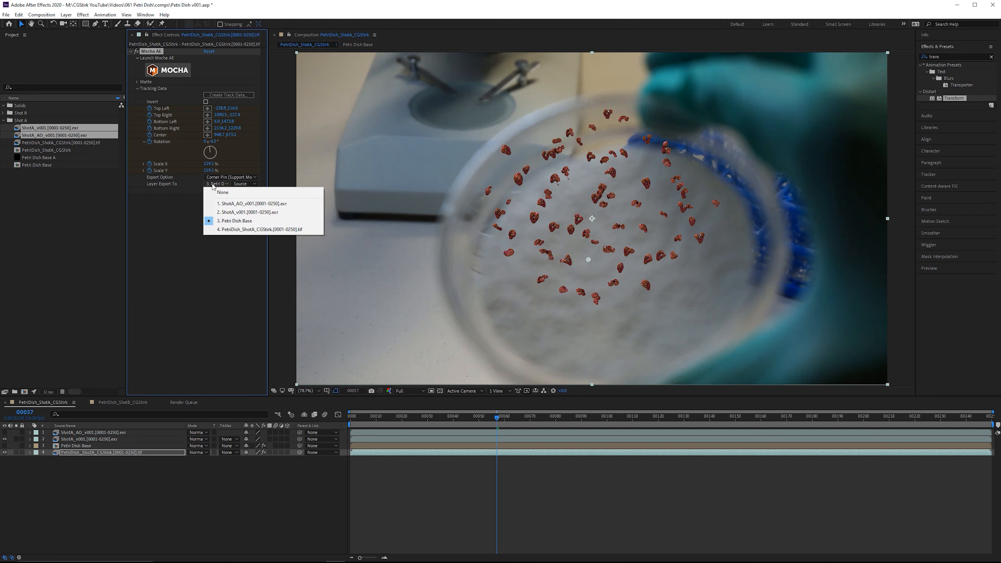
left_click(254, 213)
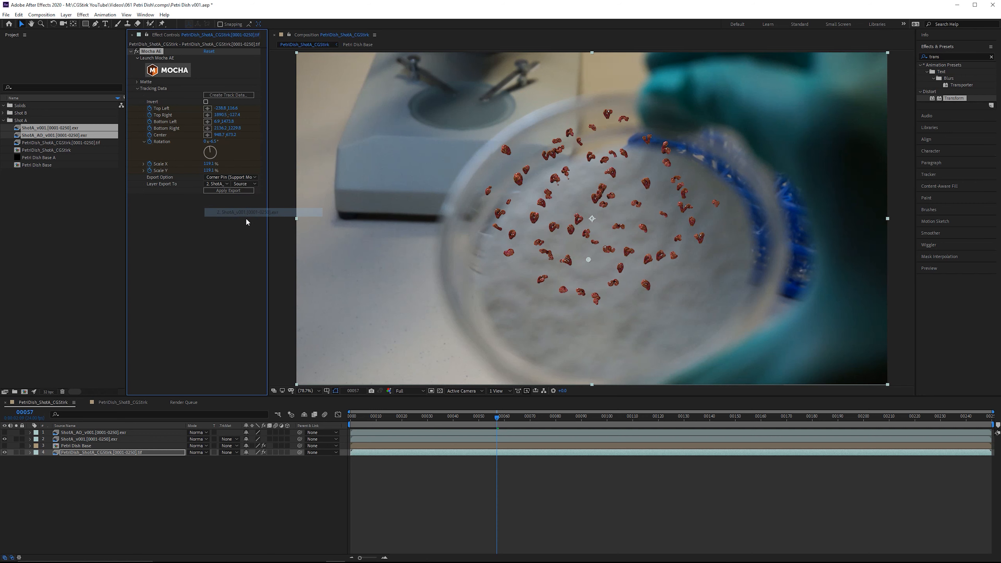
left_click(233, 191)
left_click_drag(498, 418, 551, 421)
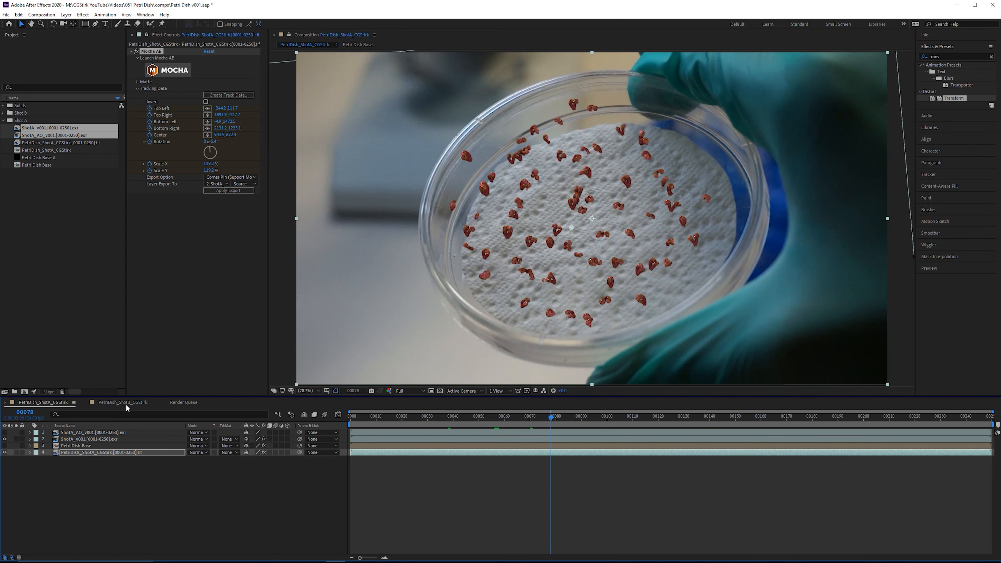
Add the CC Power Pin effect to the ShotA_v001 layer, placed above its Corner Pin effect
left_click(92, 439)
left_click(955, 56)
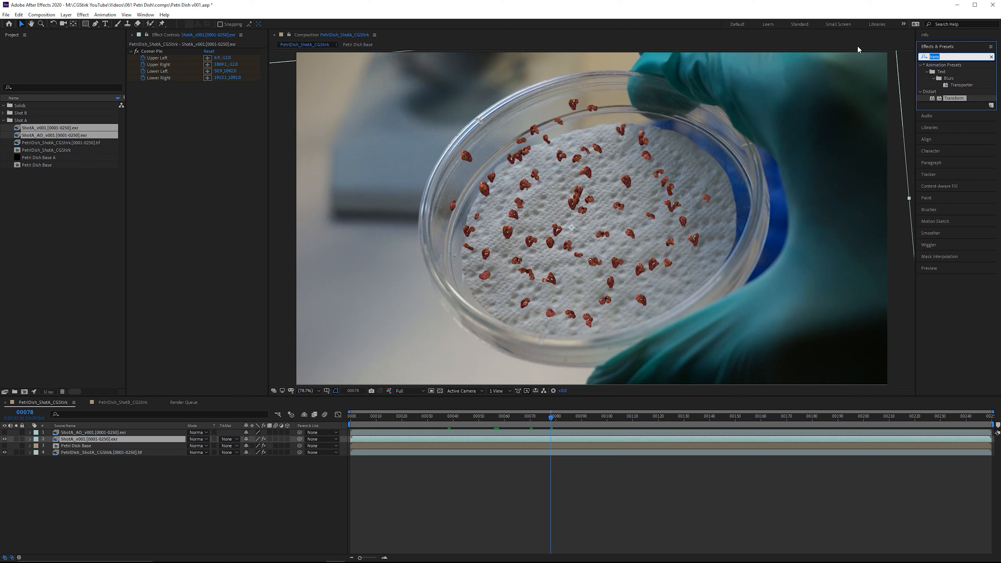
type("power")
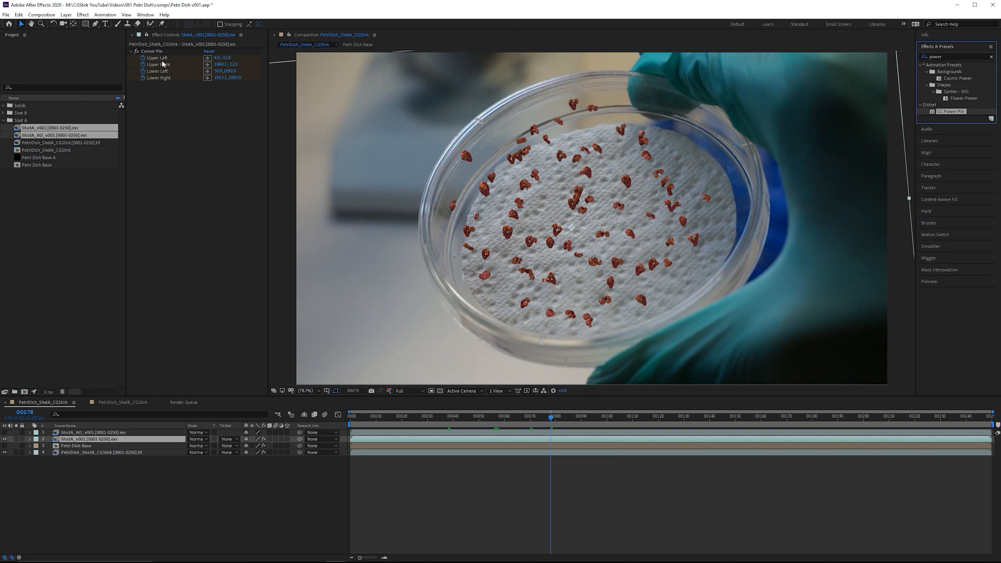
left_click_drag(953, 114, 167, 52)
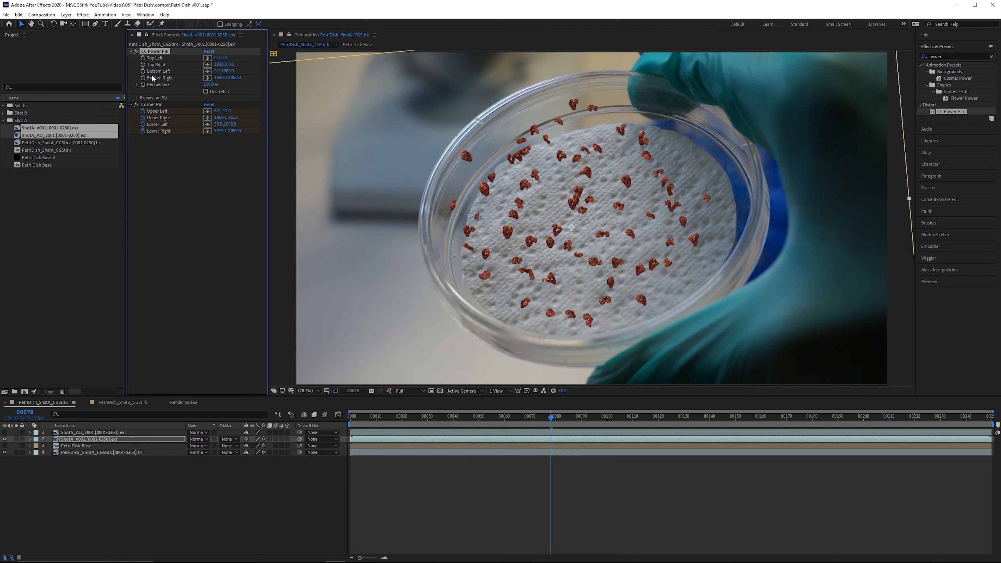
Reposition the CC Power Pin corners so the red growths fit within the textured base of the petri dish
scroll(498, 88, "down", 2)
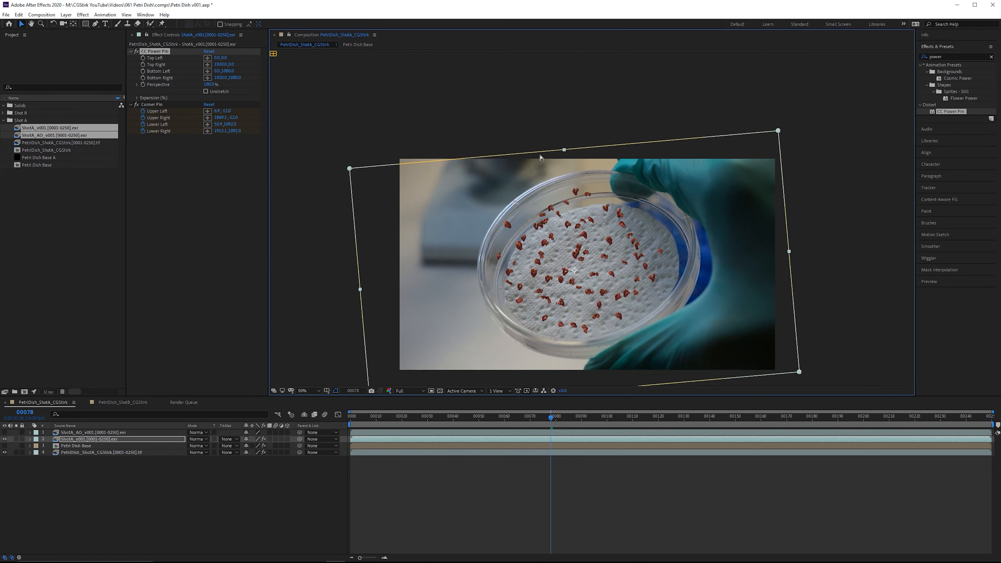
left_click_drag(778, 130, 784, 163)
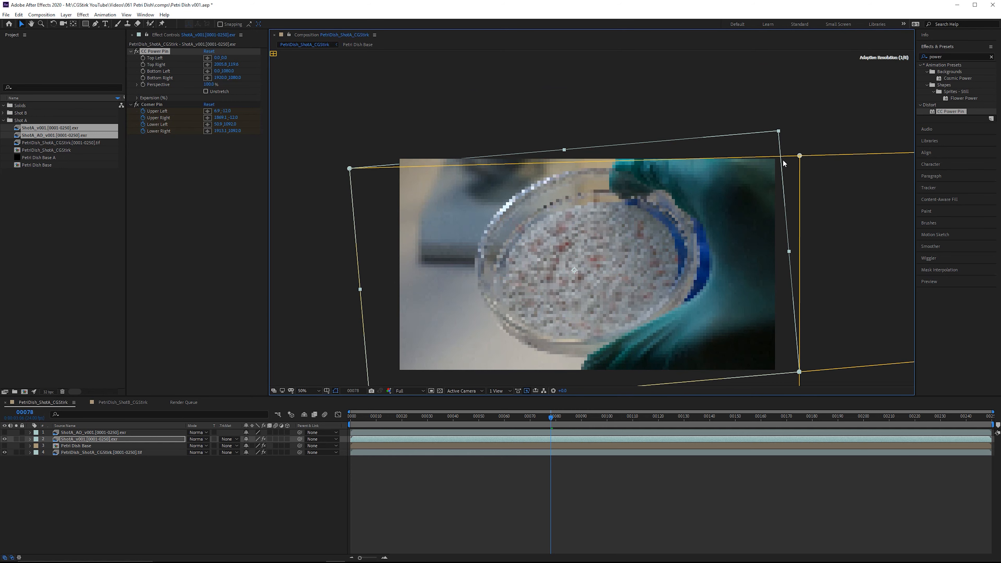
left_click_drag(350, 168, 410, 188)
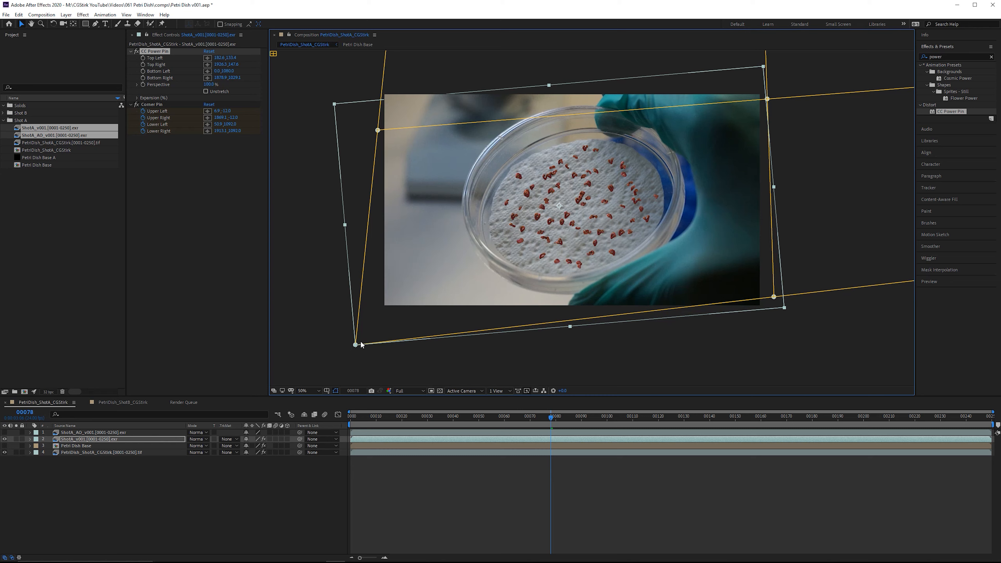
scroll(647, 287, "up", 2)
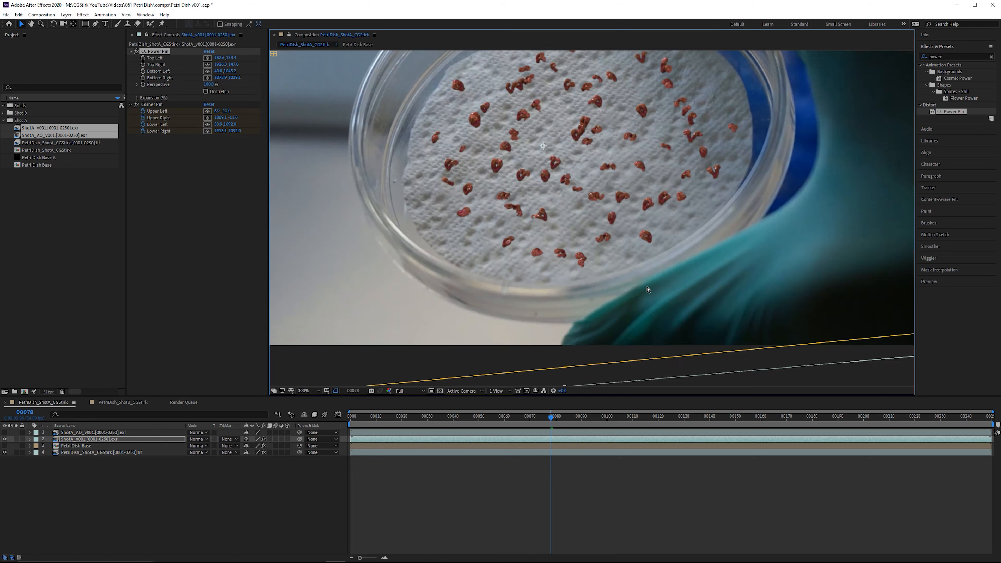
scroll(647, 287, "down", 1)
left_click_drag(767, 106, 753, 112)
left_click_drag(377, 136, 377, 140)
left_click_drag(363, 343, 381, 333)
left_click_drag(378, 141, 392, 145)
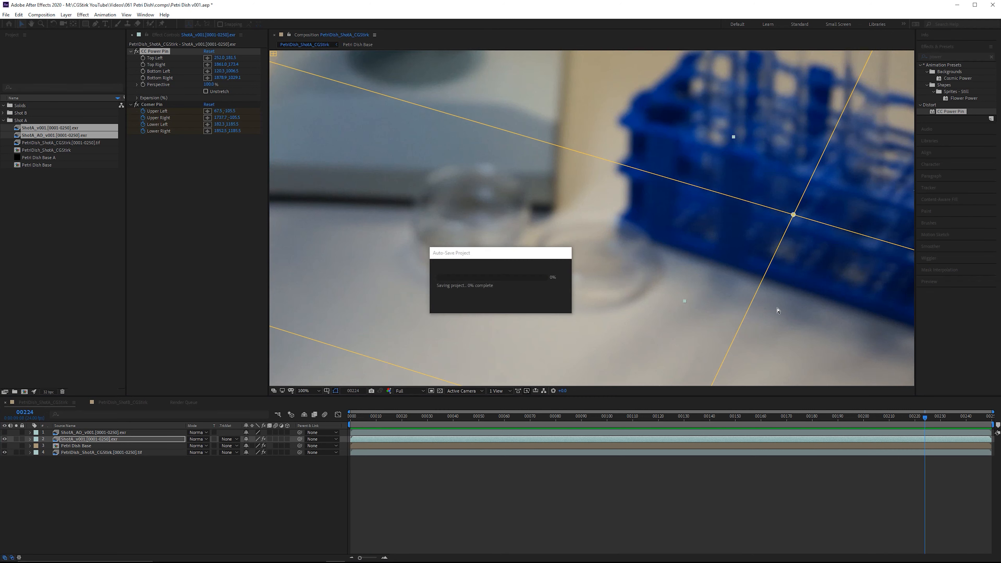
Enable motion blur for the ShotA_v001 layer and the composition, and preview the playback
key("comma")
key("comma")
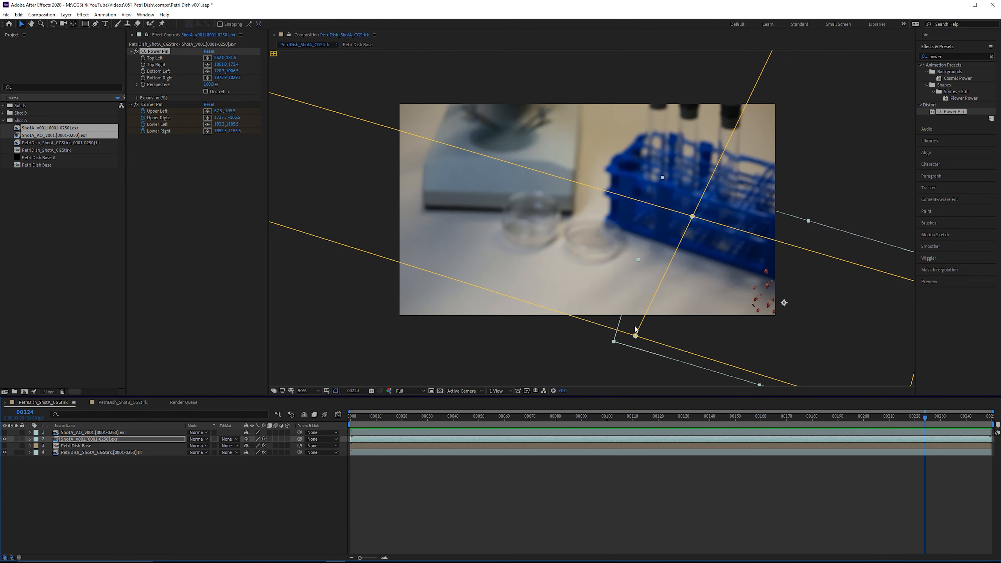
key("shift+slash")
left_click(527, 417)
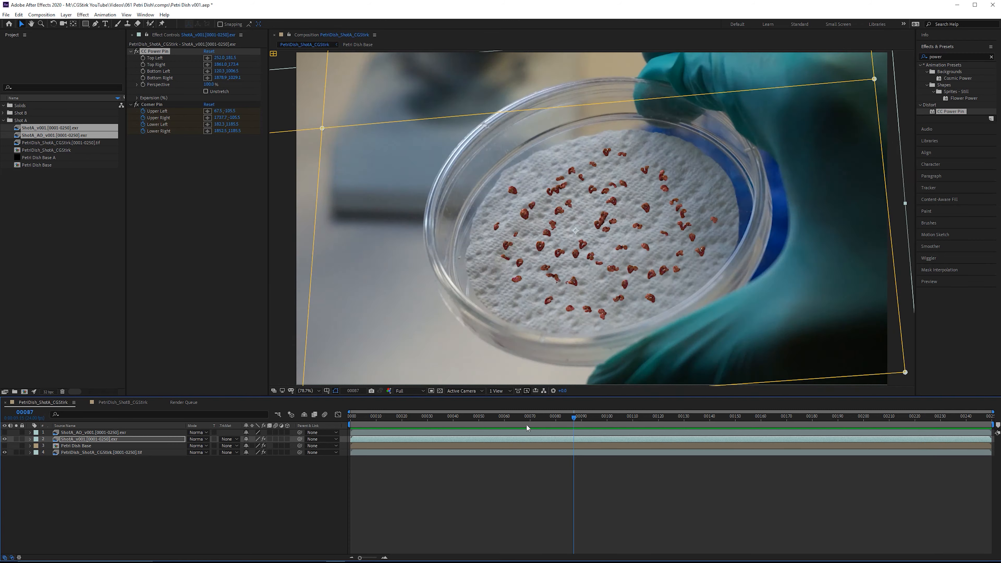
left_click_drag(536, 422, 635, 413)
left_click(276, 439)
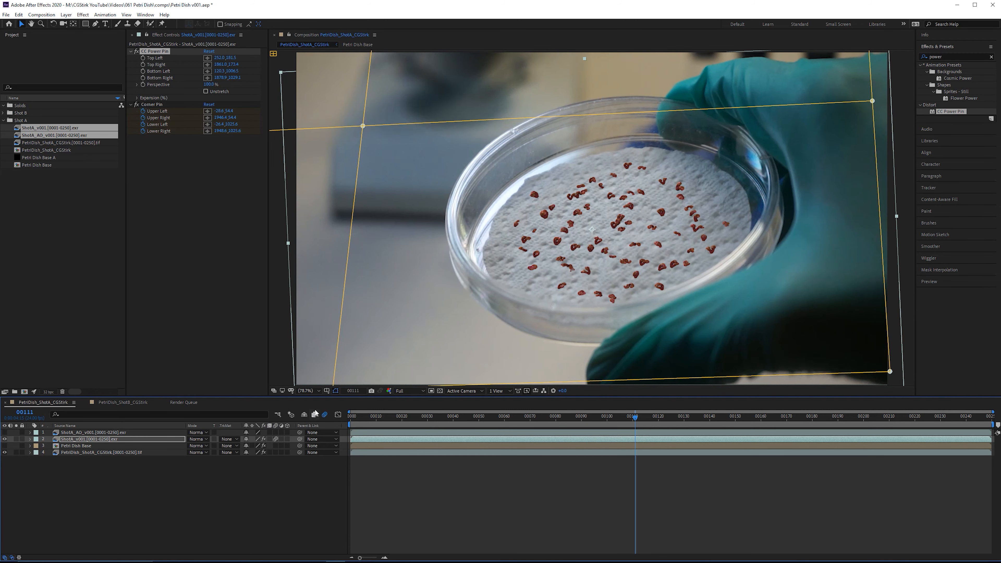
left_click(325, 415)
key("space")
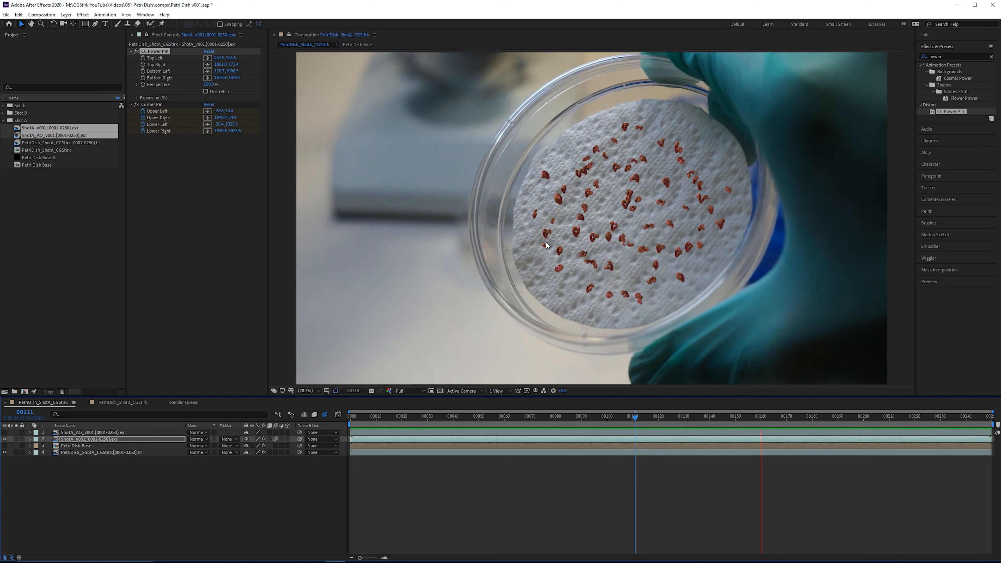
At frame 82, show layer names in the timeline and rename the ShotA_v001 layer as Growth Beauty
left_click_drag(816, 417, 561, 417)
left_click(64, 426)
left_click(108, 439)
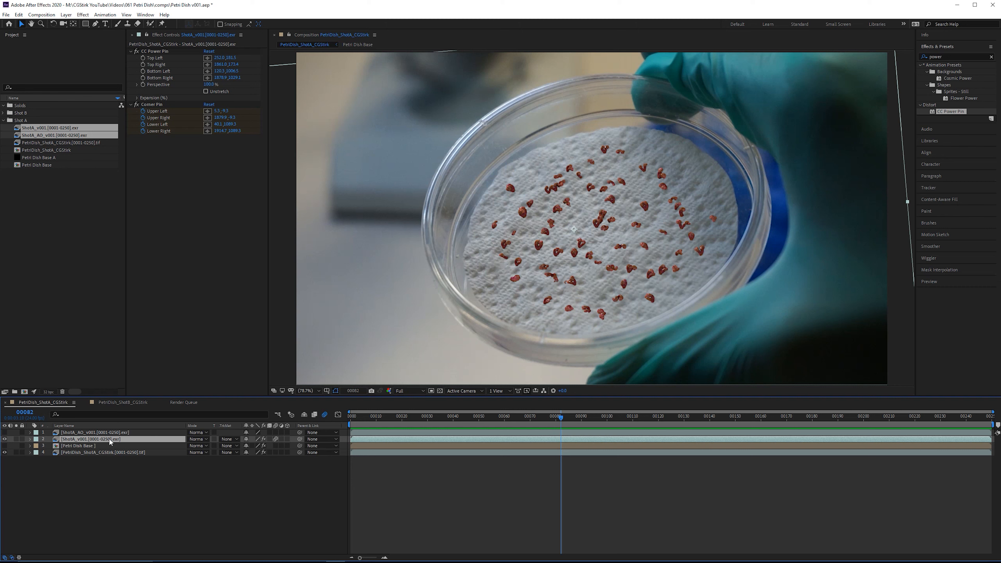
key("Return")
type("Growth")
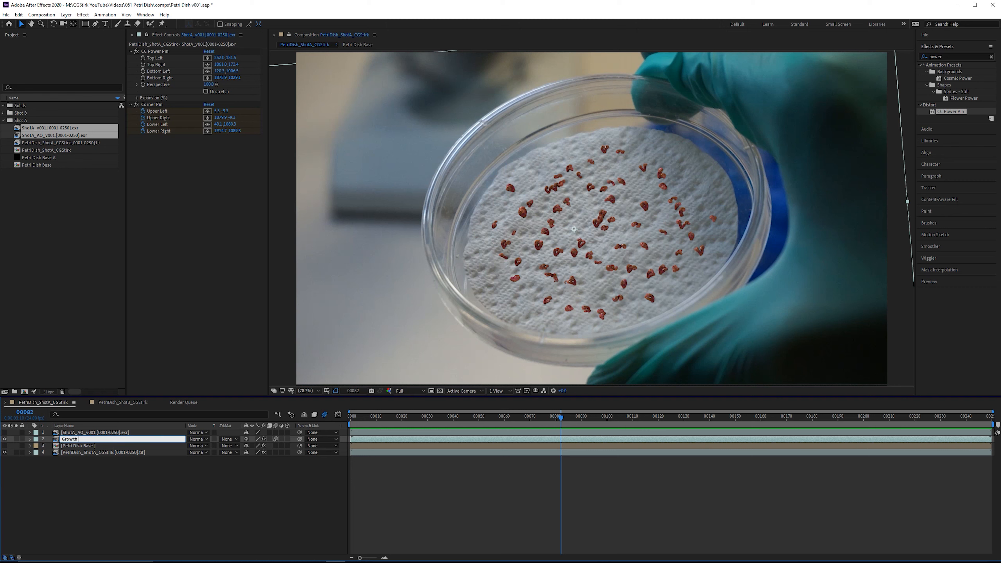
type(" Beauty")
key("Return")
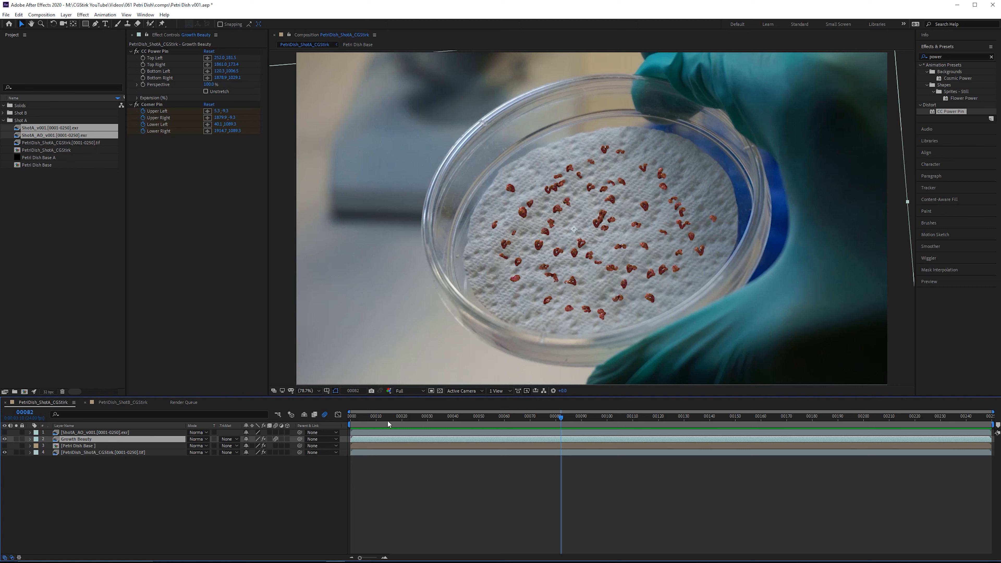
Duplicate the Growth Beauty layer and apply the EXtractoR effect to the copy
left_click(961, 56)
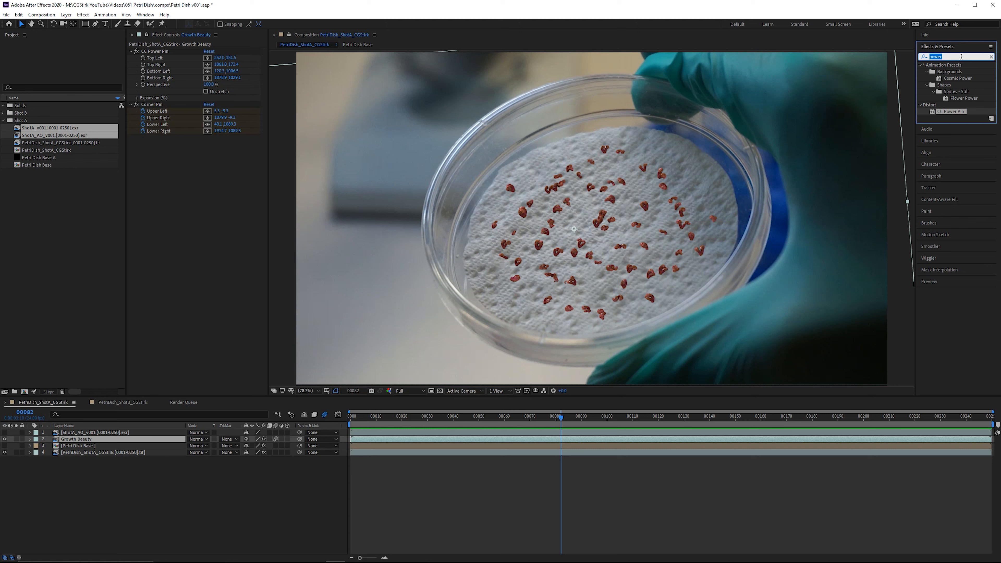
type("extrac")
left_click(947, 78)
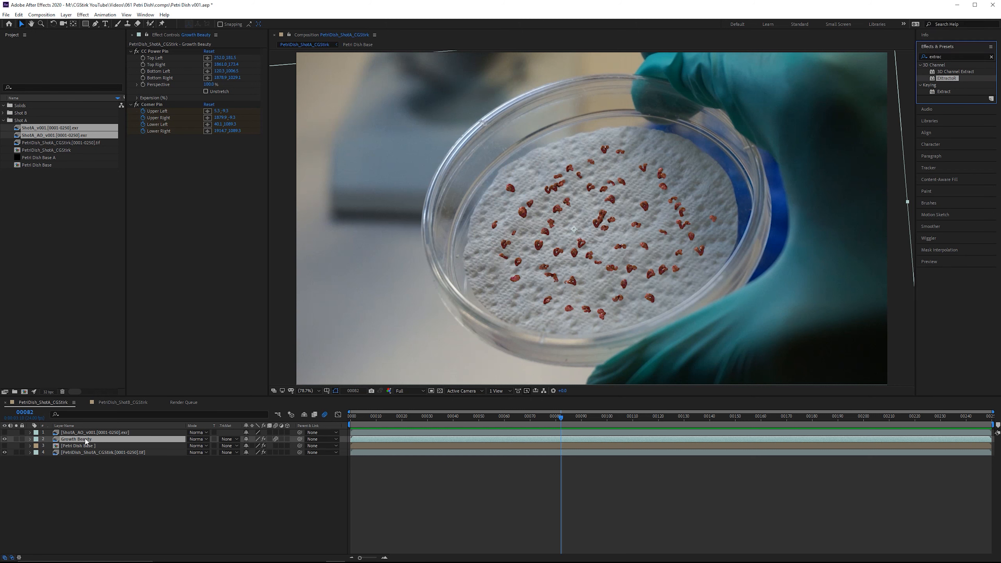
key("ctrl+d")
Hide the original Growth Beauty layer and select the Growth Beauty 2 copy
left_click(66, 446)
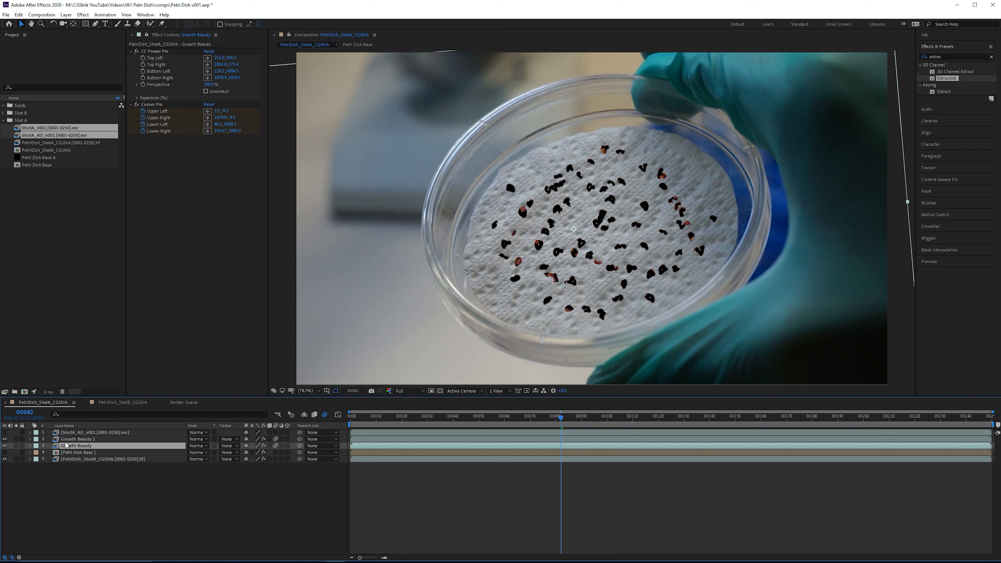
left_click(4, 446)
left_click(84, 439)
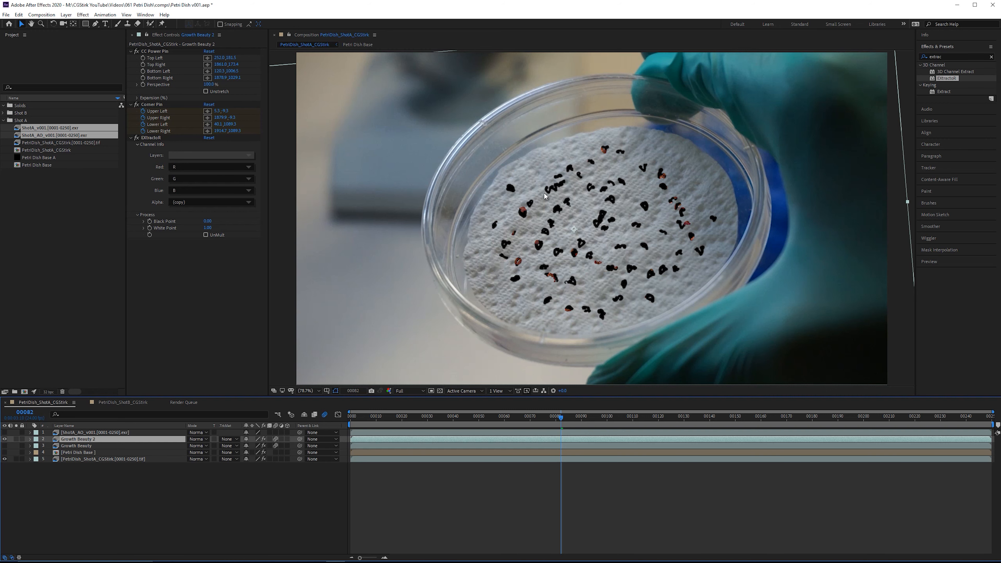
Move the EXtractoR effect on Growth Beauty 2 above CC Power Pin and Corner Pin
key("slash")
left_click_drag(638, 236, 653, 217)
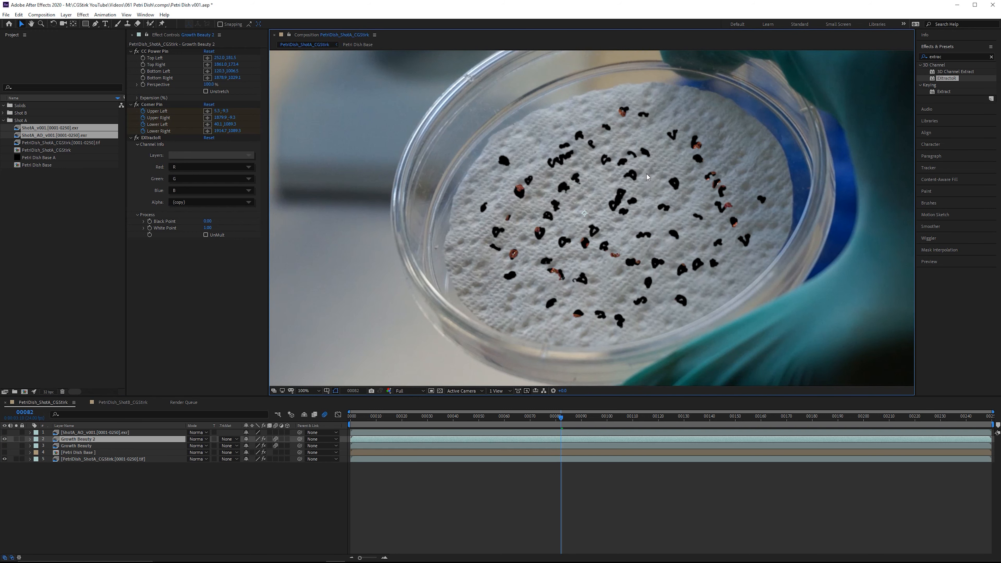
left_click(151, 138)
left_click_drag(165, 137, 186, 142)
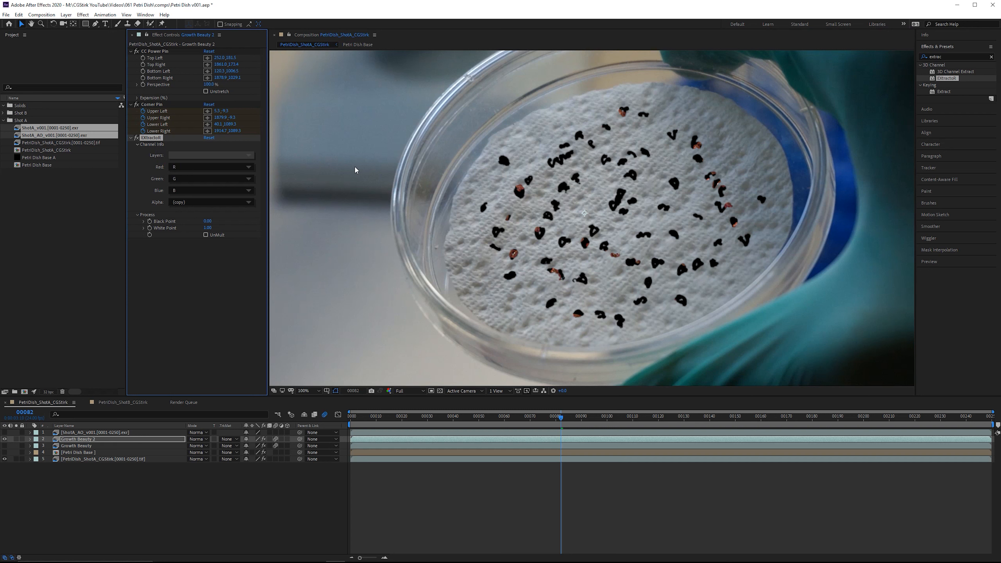
left_click_drag(151, 138, 181, 49)
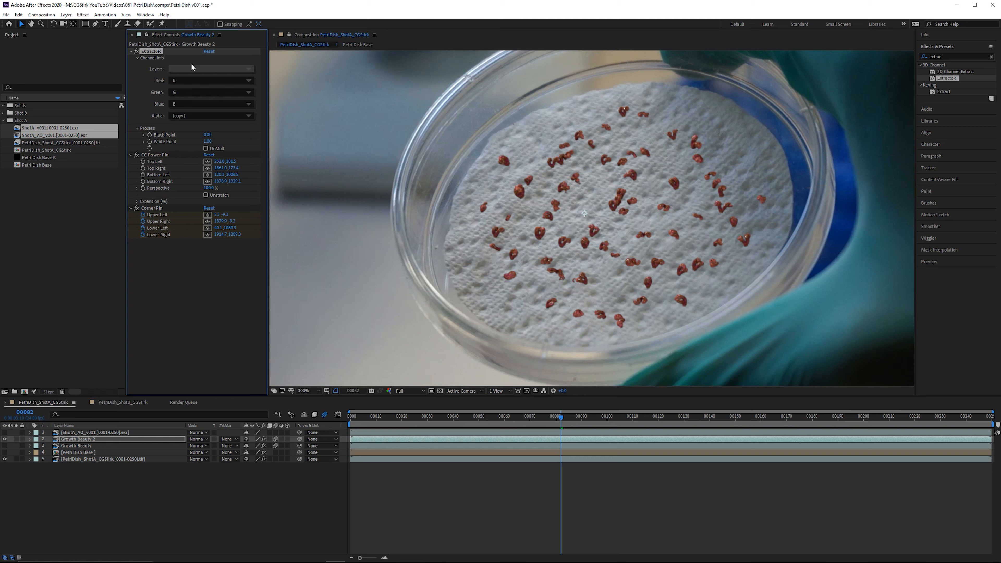
Set EXtractoR on Growth Beauty 2 to extract the GI layer and enable UnMult
left_click(234, 70)
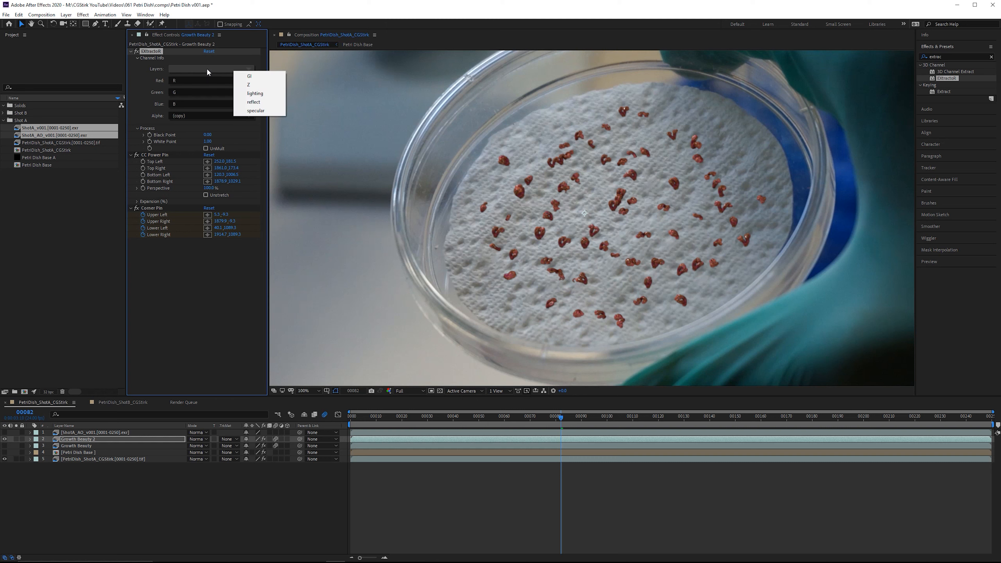
left_click(257, 77)
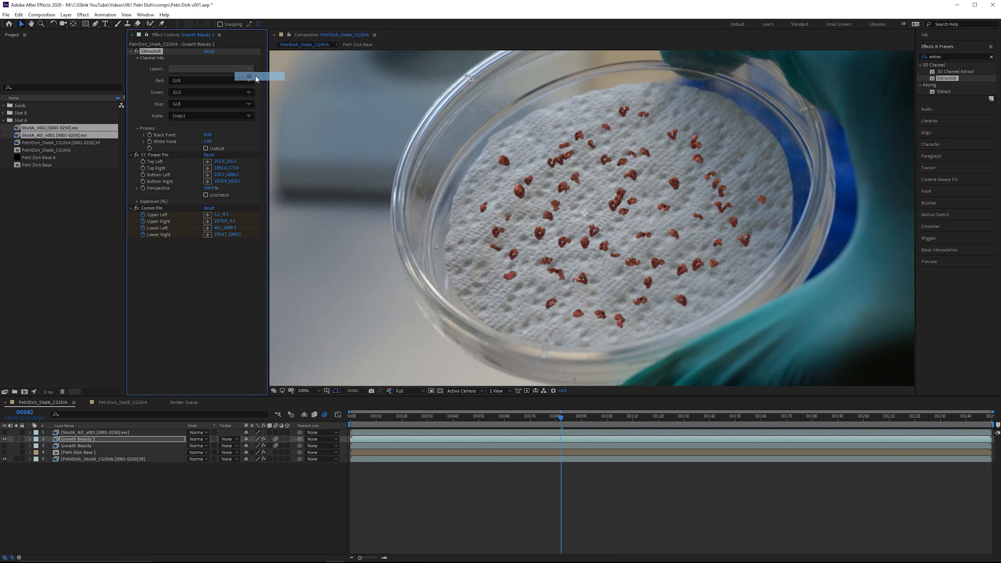
left_click(206, 148)
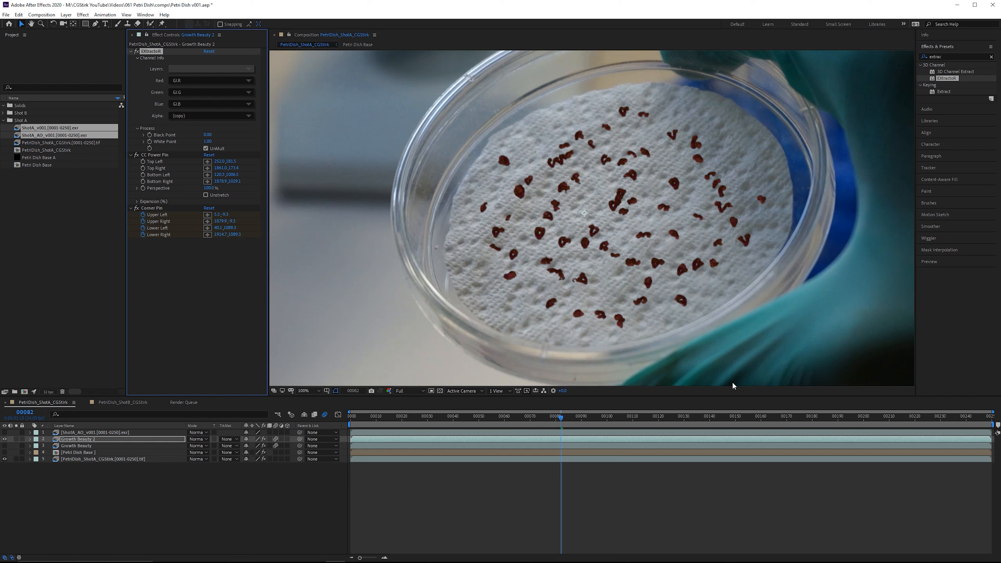
Rename the Growth Beauty 2 layer as Growth GI
key("Return")
type("Growth GI")
key("Return")
Duplicate Growth GI into two more pass layers, extracting lighting and specular, and name them Growth Lighting and Growth Specular
key("ctrl+d")
left_click(212, 69)
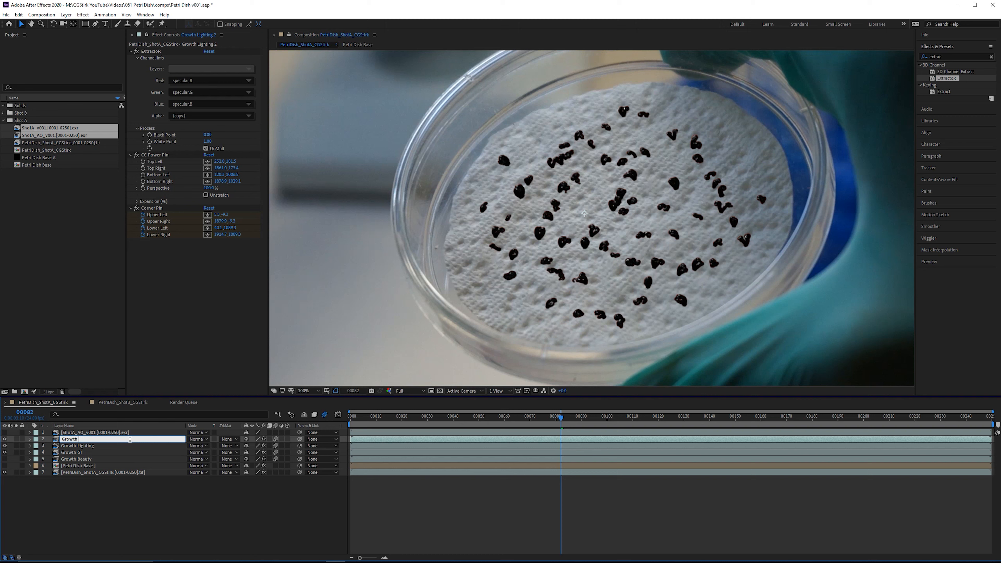
key("Return")
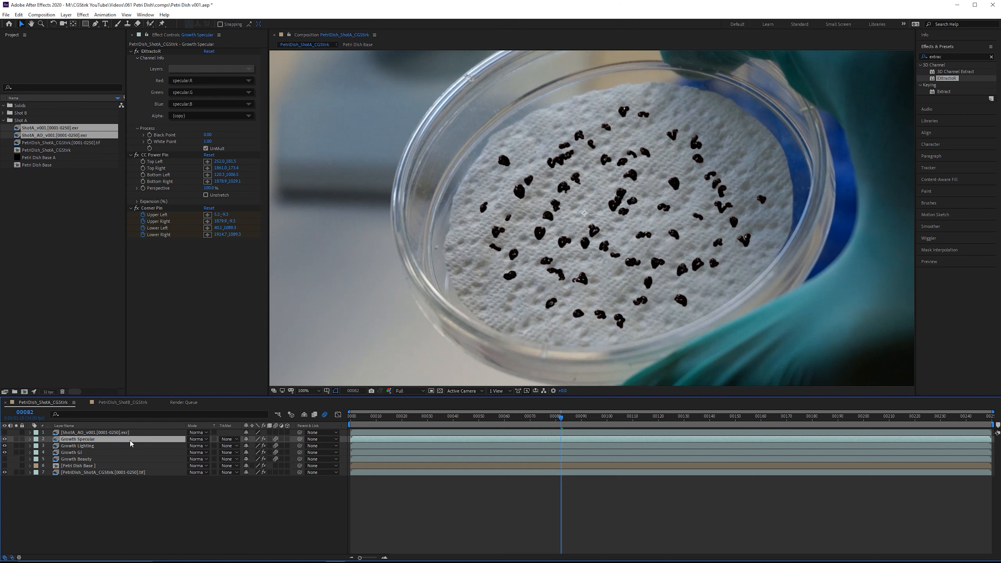
Duplicate Growth Specular, set its EXtractoR to the reflect layer, and name the copy Growth Reflect
key("ctrl+d")
left_click(212, 70)
left_click(210, 105)
key("Return")
type("Growth Reflect")
key("Return")
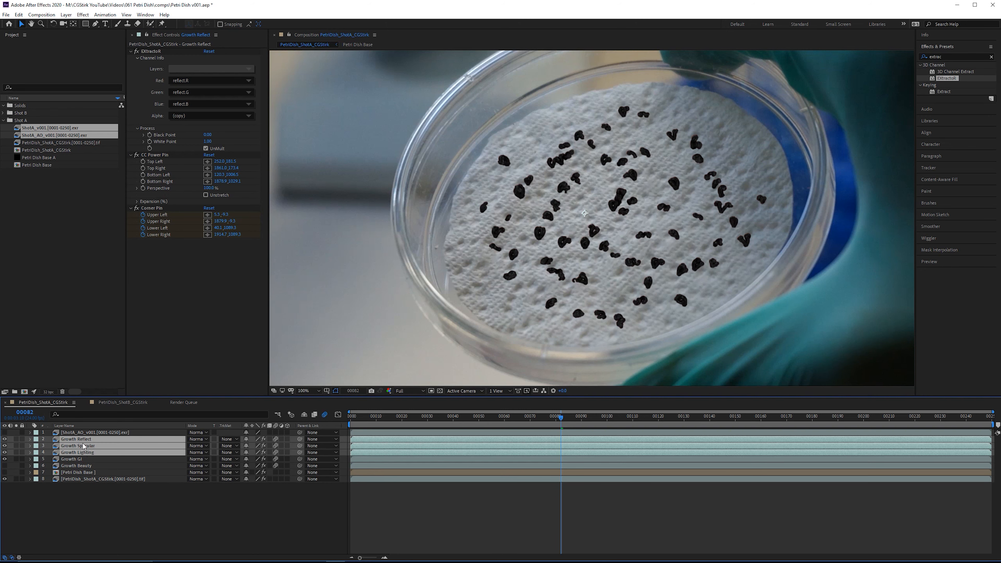
Set the blending mode of Growth Reflect, Growth Specular and Growth Lighting to Add
left_click(85, 452, "shift")
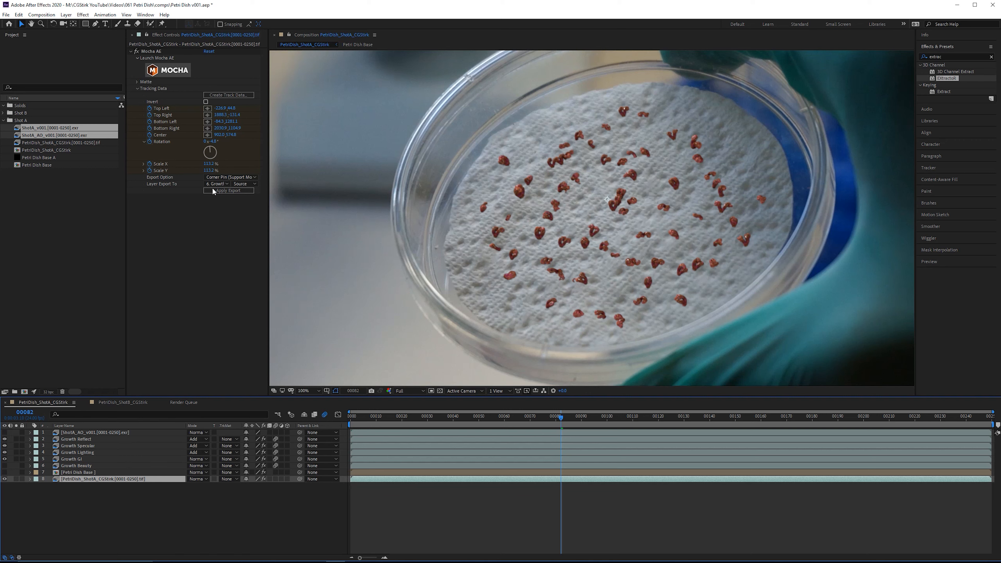
Export the footage layer's Mocha corner pin tracking data to the ShotA_AO_v001 layer
left_click(217, 184)
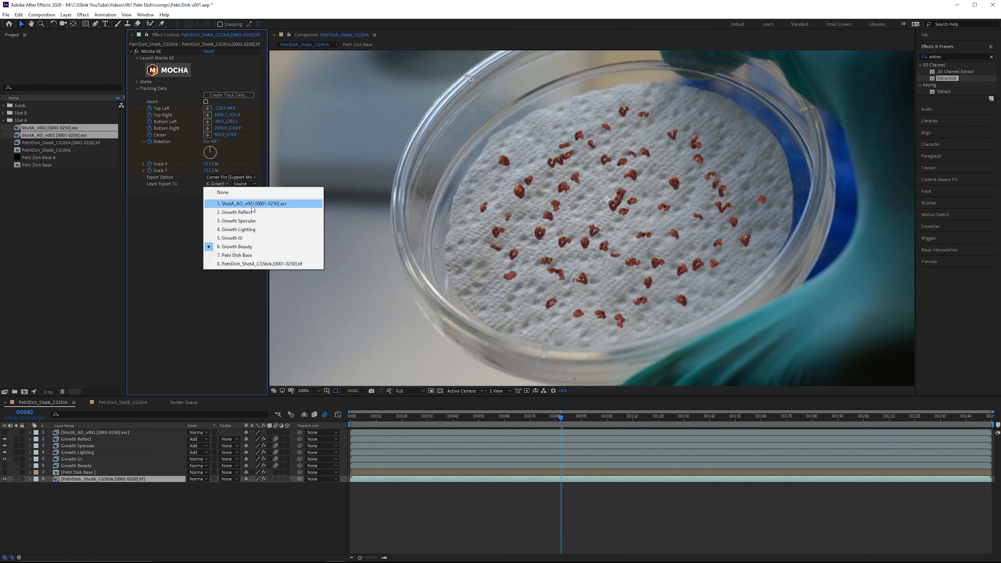
left_click(242, 203)
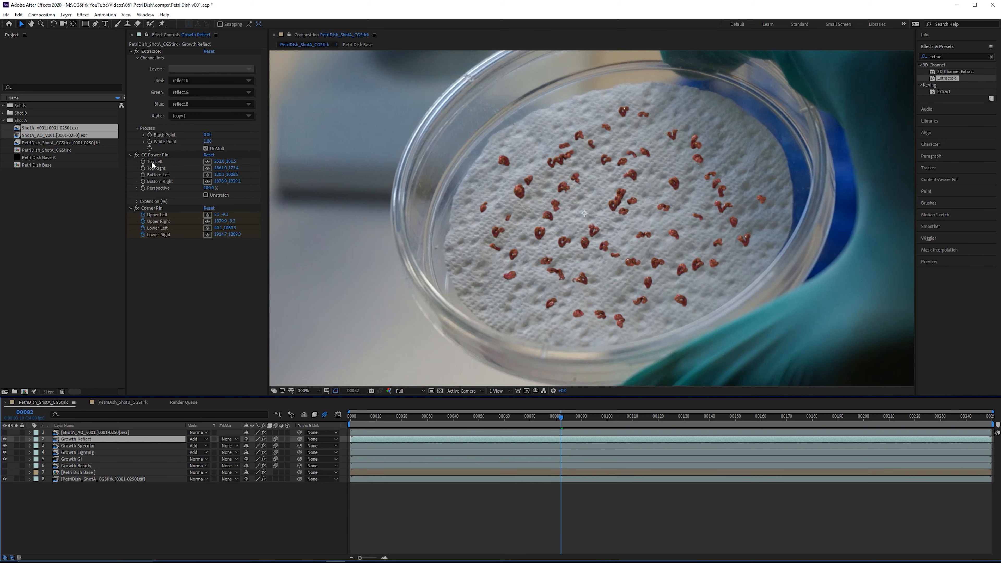
Copy CC Power Pin from Growth Reflect to the ShotA_AO_v001 layer and place it above Corner Pin
left_click(154, 156)
left_click(86, 433)
left_click_drag(154, 84, 169, 49)
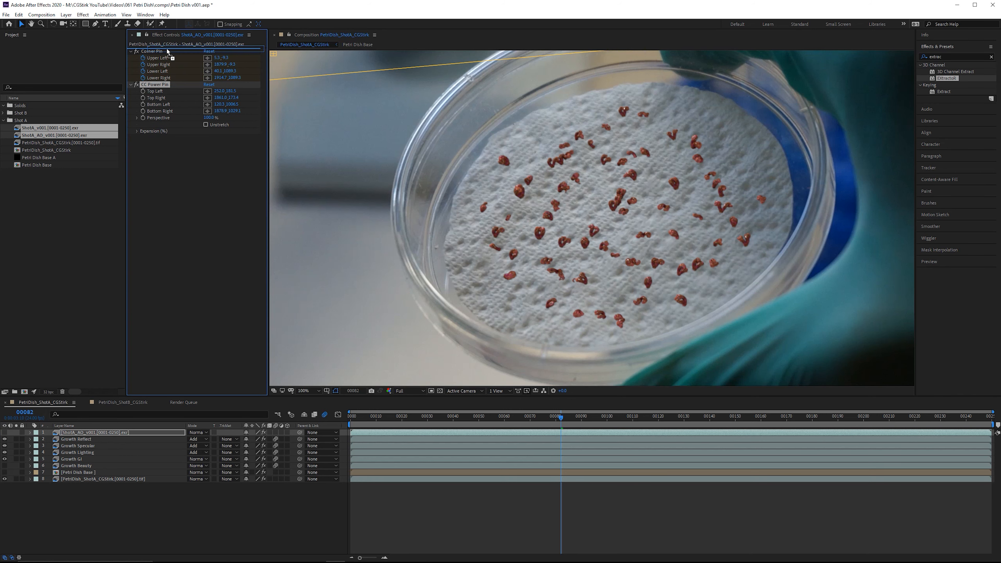
Show the ShotA_AO_v001 layer and set its blending mode to Multiply
left_click(4, 433)
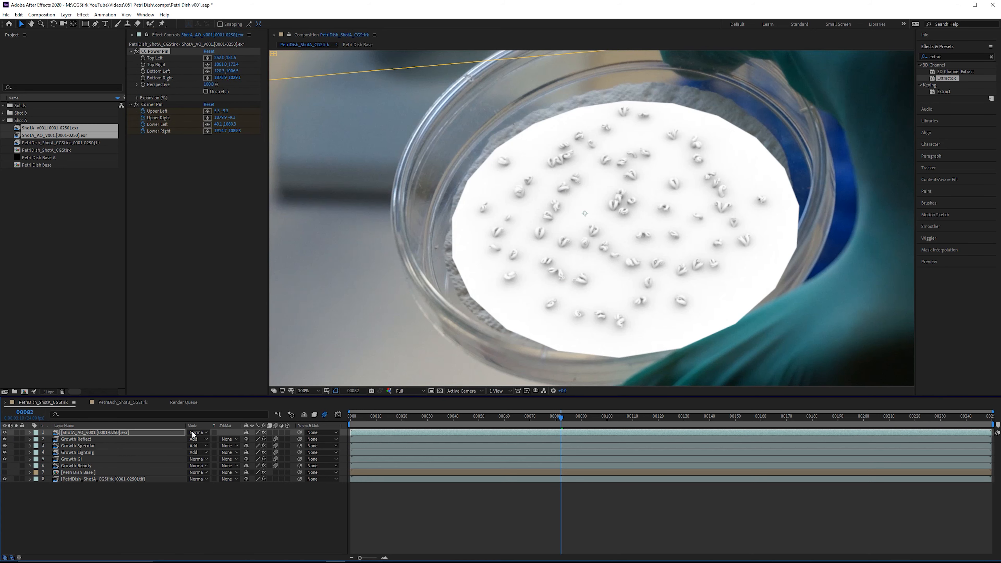
left_click(198, 433)
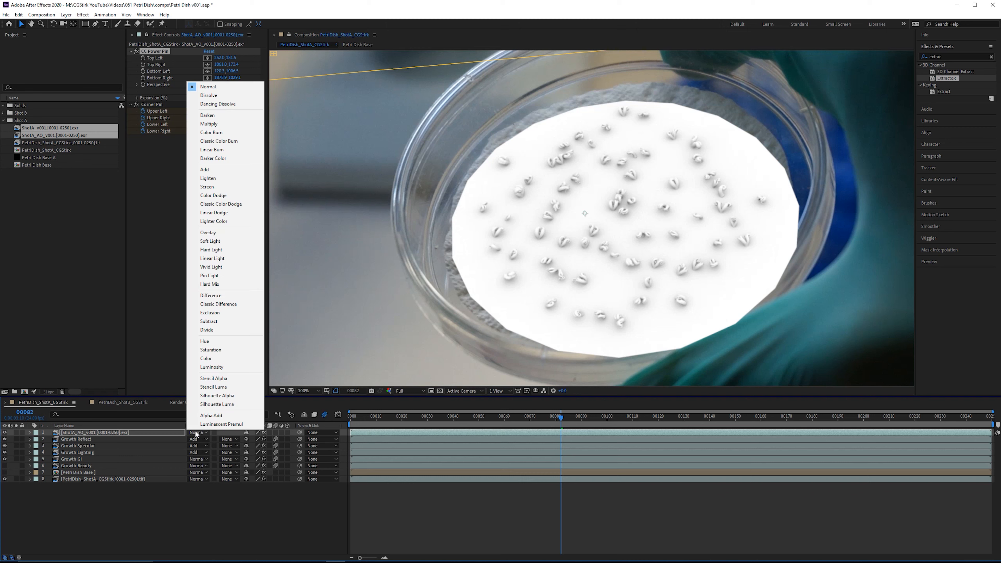
left_click(227, 125)
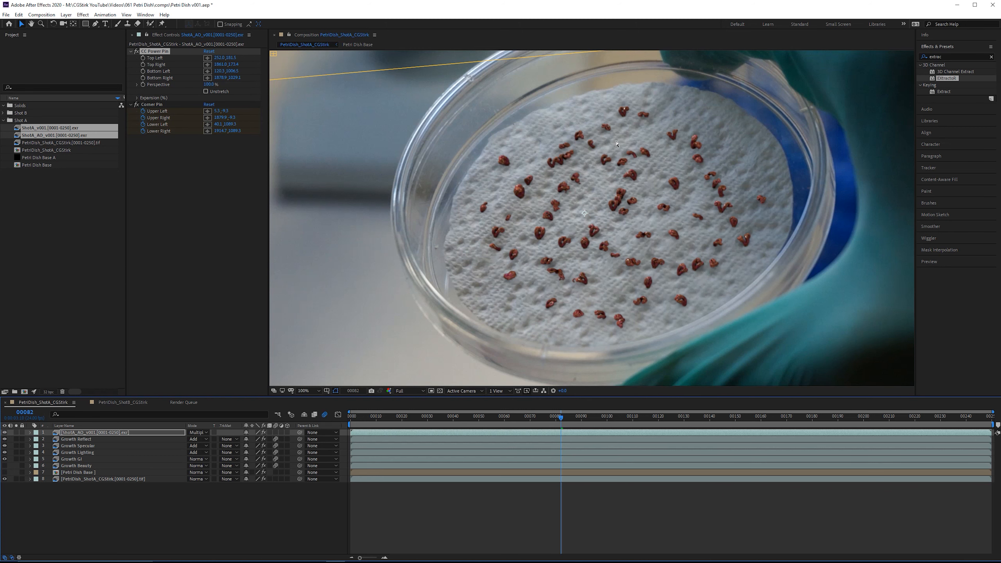
Examine the ambient occlusion on the growths by toggling the ShotA_AO_v001 layer's visibility off and on
key("period")
key("comma")
key("comma")
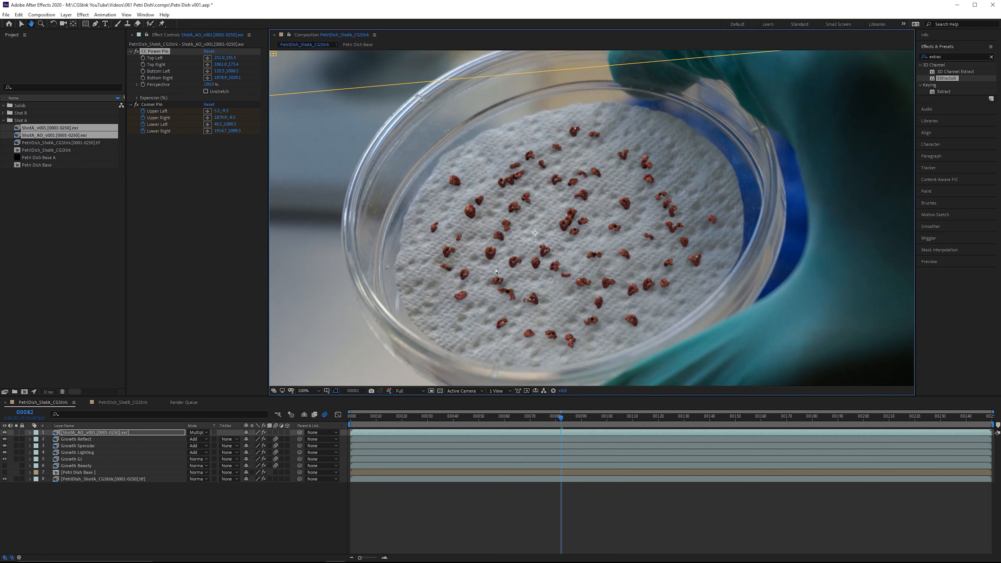
left_click(5, 433)
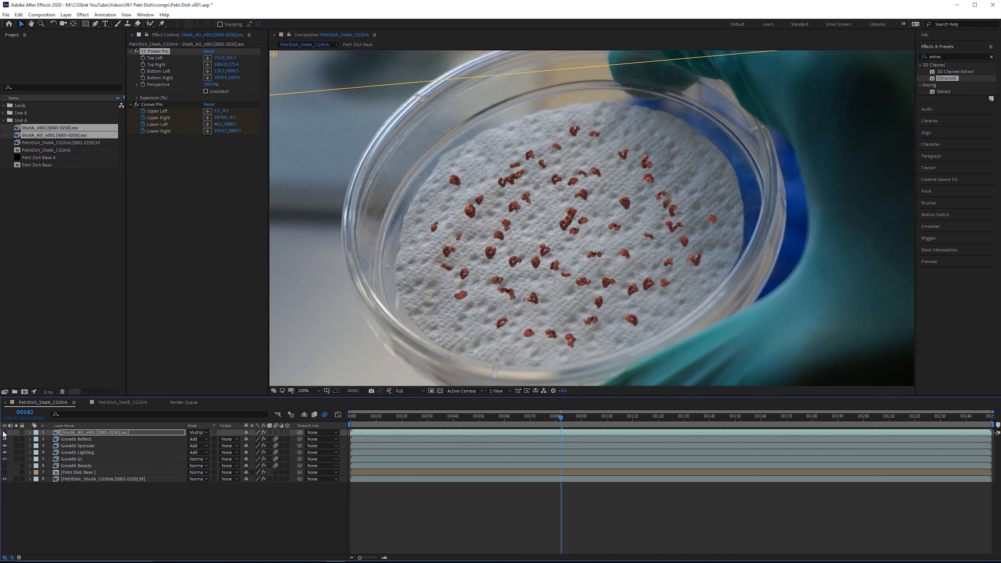
left_click(4, 433)
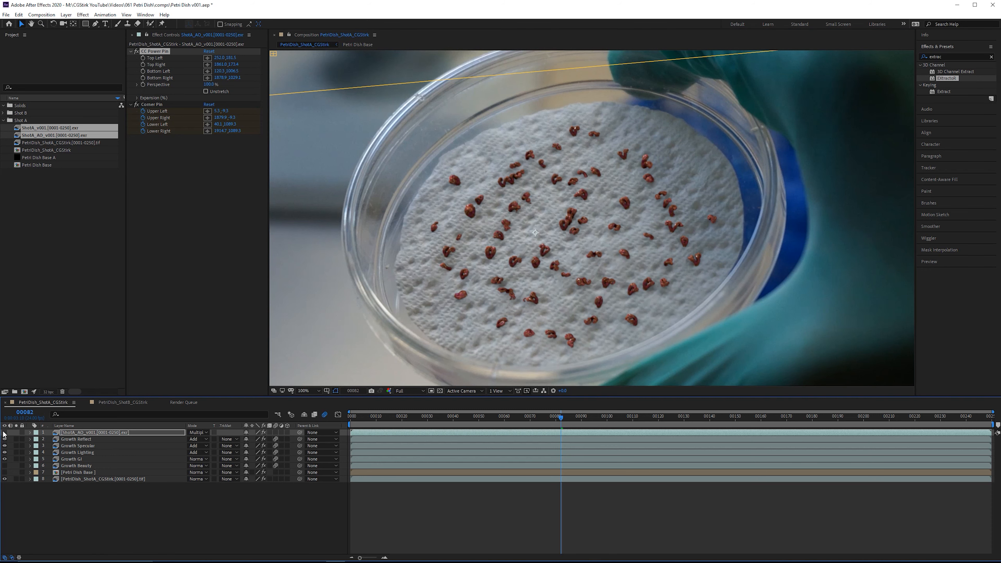
left_click(5, 432)
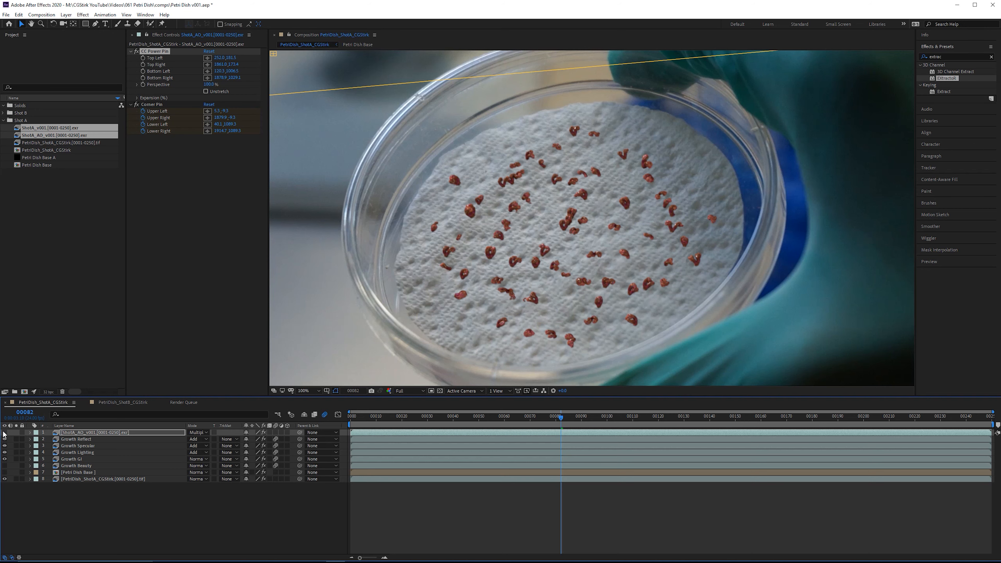
left_click(5, 433)
scroll(433, 231, "up", 4)
key("v")
left_click(4, 433)
left_click(4, 433)
left_click(5, 432)
left_click(5, 433)
scroll(595, 286, "down", 1)
scroll(596, 289, "down", 1)
Rename the ShotA_AO_v001 layer as Growth AO
key("Return")
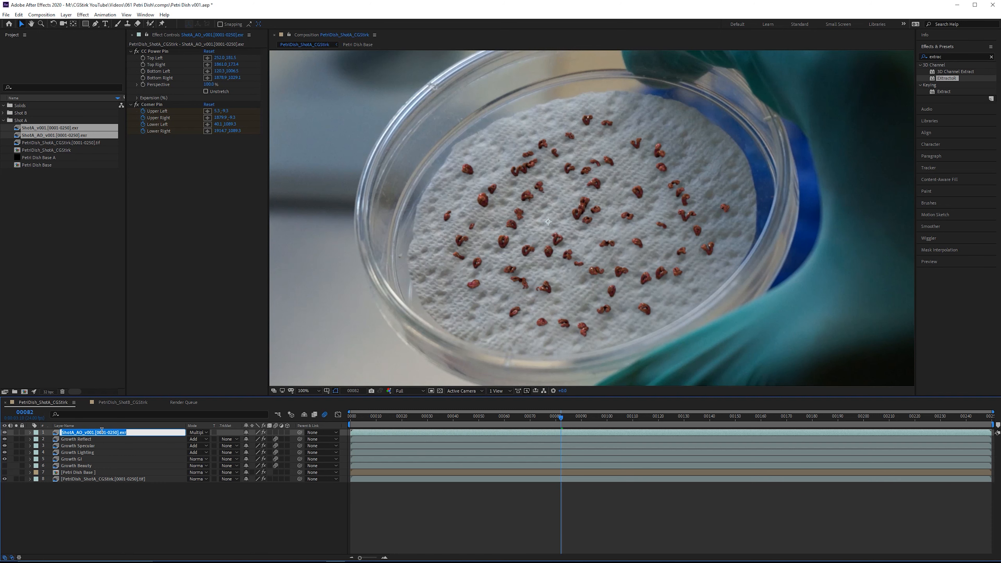
type("Growth AO")
key("Return")
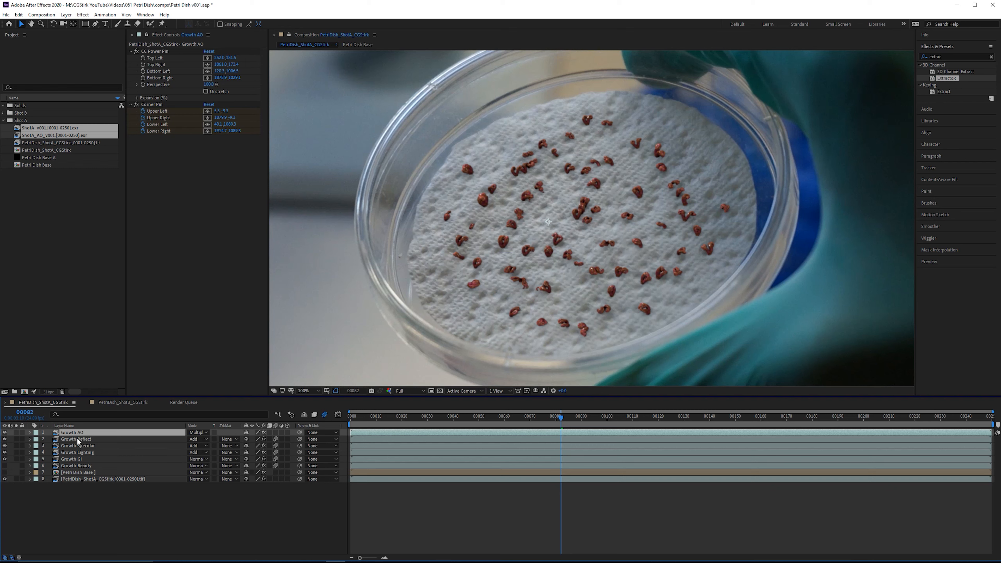
Duplicate Growth Reflect, move the copy above Growth AO, and rename it Growth Z Depth
left_click(85, 441)
key("ctrl+d")
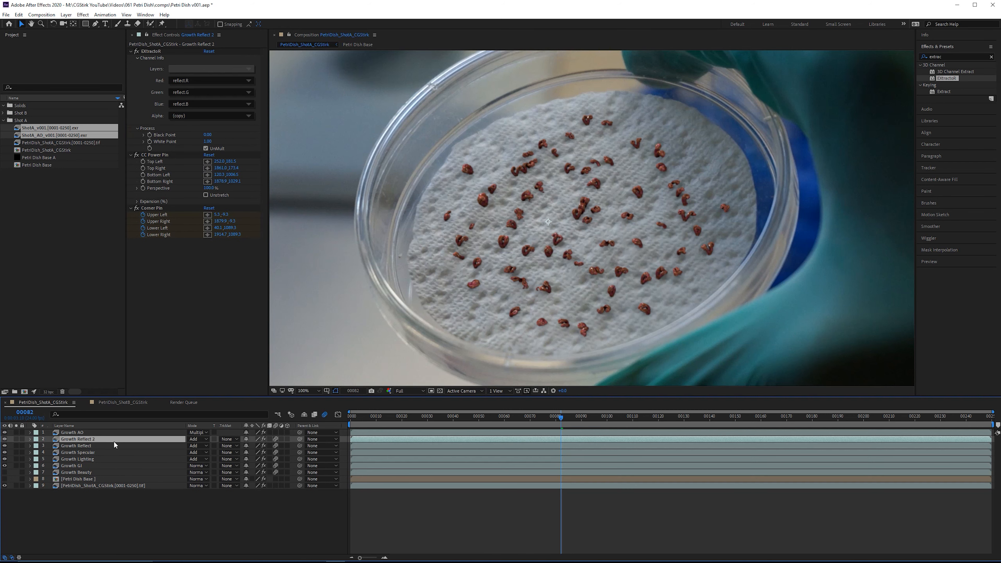
left_click_drag(113, 441, 114, 431)
key("Return")
type("Growth Z Depth")
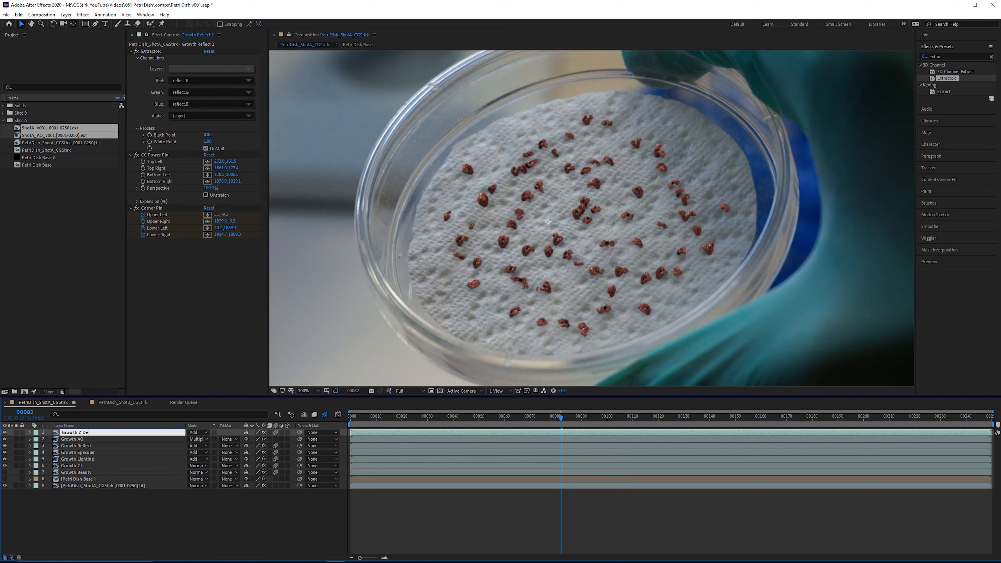
key("Return")
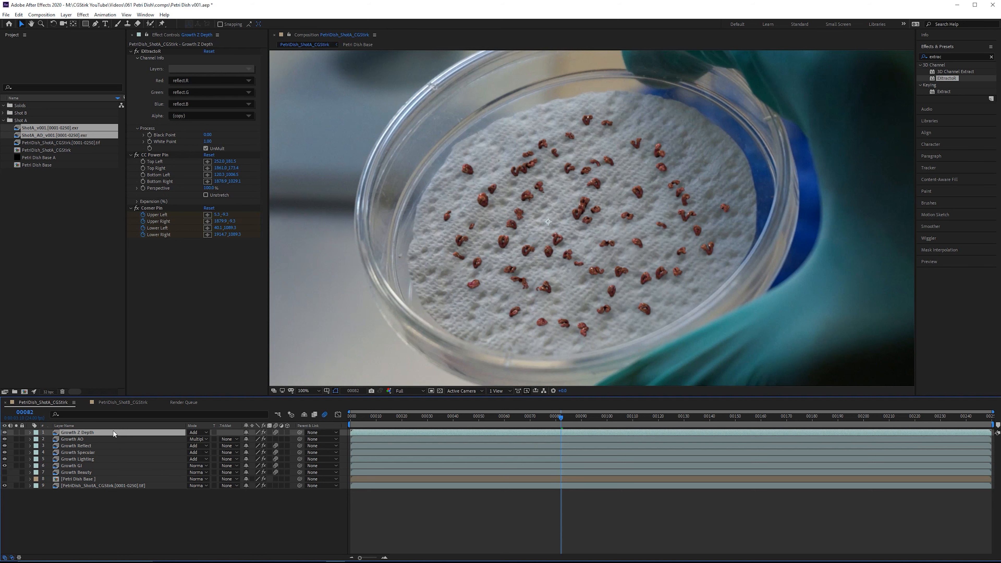
Set Growth Z Depth to Normal blending and its EXtractoR to the Z layer
left_click(194, 433)
left_click(214, 89)
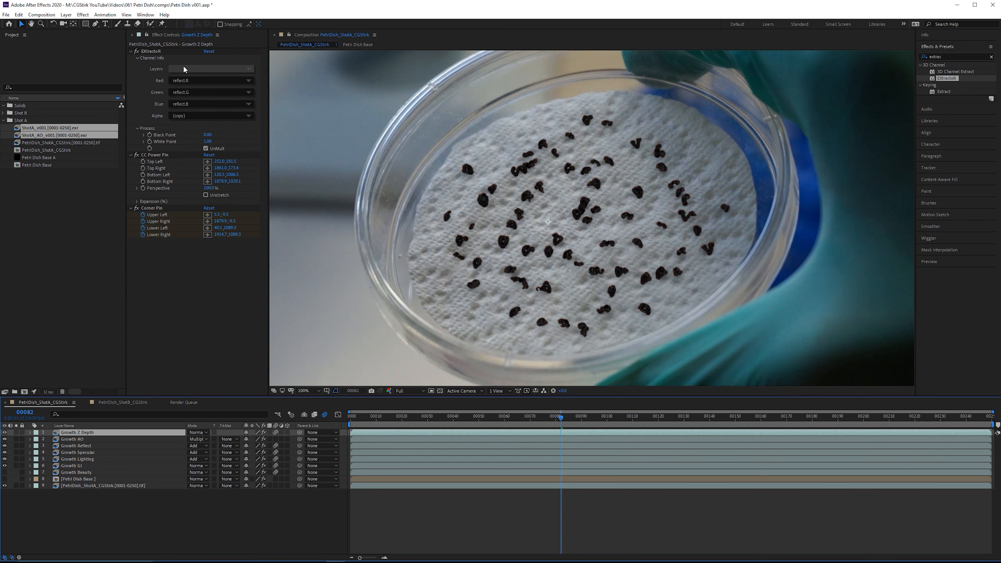
left_click(192, 69)
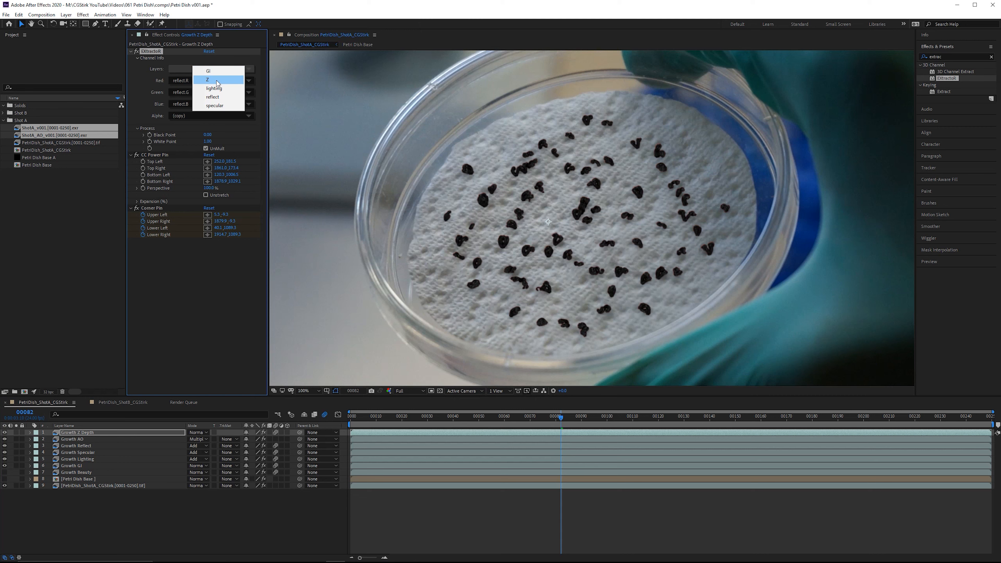
left_click(220, 81)
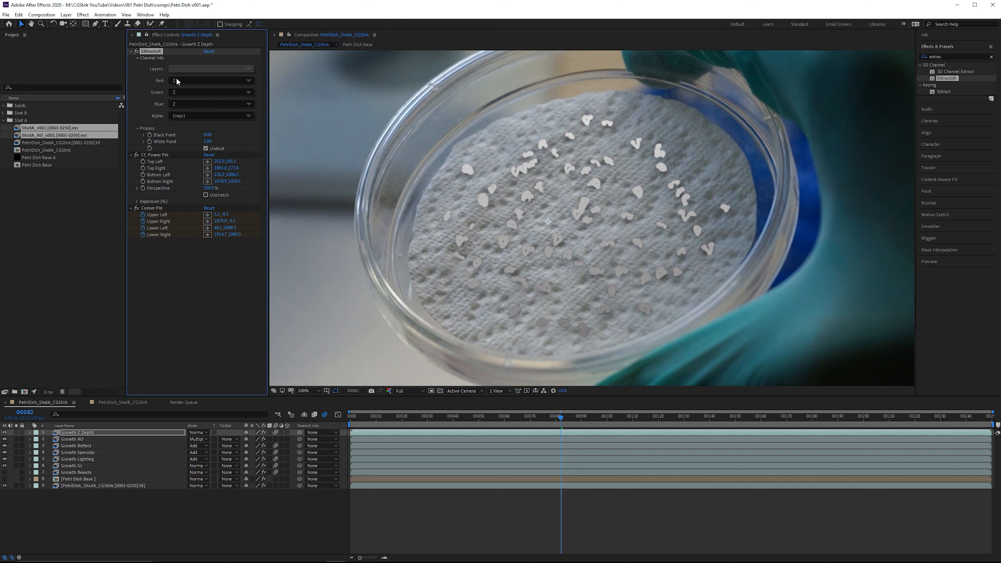
Pre-compose the Growth Z Depth layer as Growth Z Depth, leaving all attributes in PetriDish_ShotA_CGStrk
left_click(67, 434)
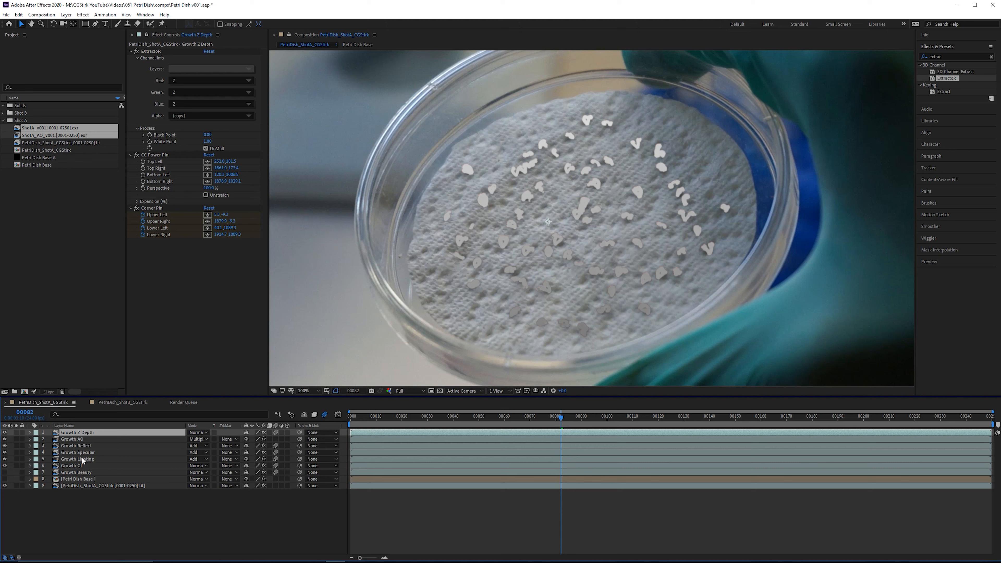
key("ctrl+shift+c")
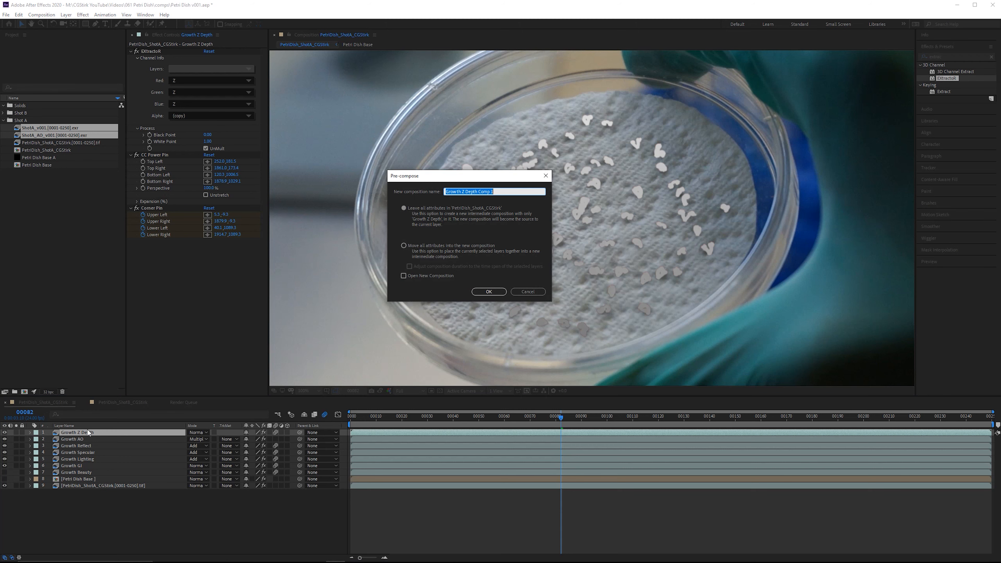
key("BackSpace")
key("BackSpace")
key("BackSpace")
key("BackSpace")
key("BackSpace")
left_click(491, 294)
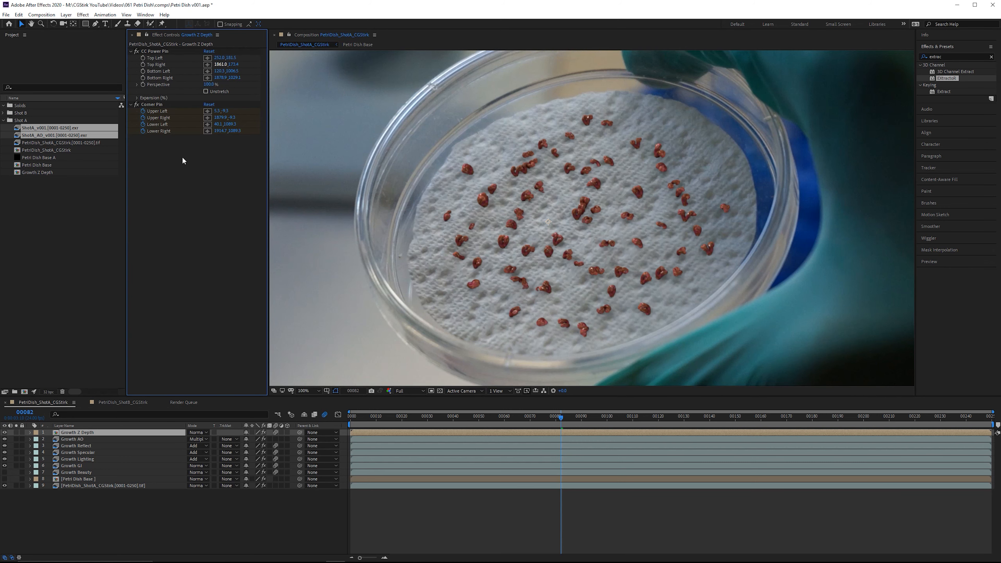
Open the Growth Z Depth pre-composition and paste the EXtractoR effect onto its ShotA_v001 layer
double_click(86, 432)
left_click(86, 433)
key("ctrl+v")
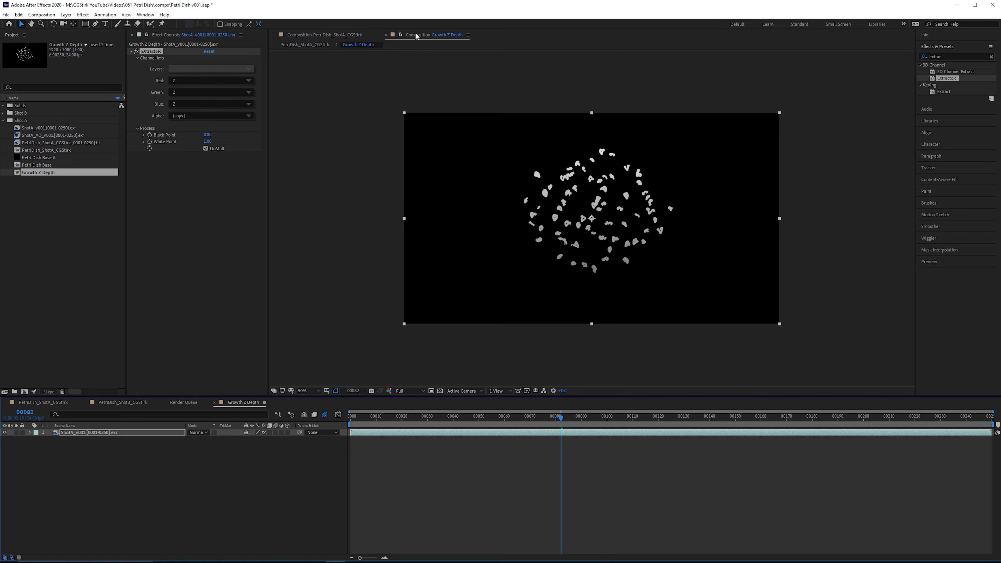
Dock the Growth Z Depth viewer beside the main composition's viewer and set both magnifications to Fit
left_click_drag(416, 34, 910, 102)
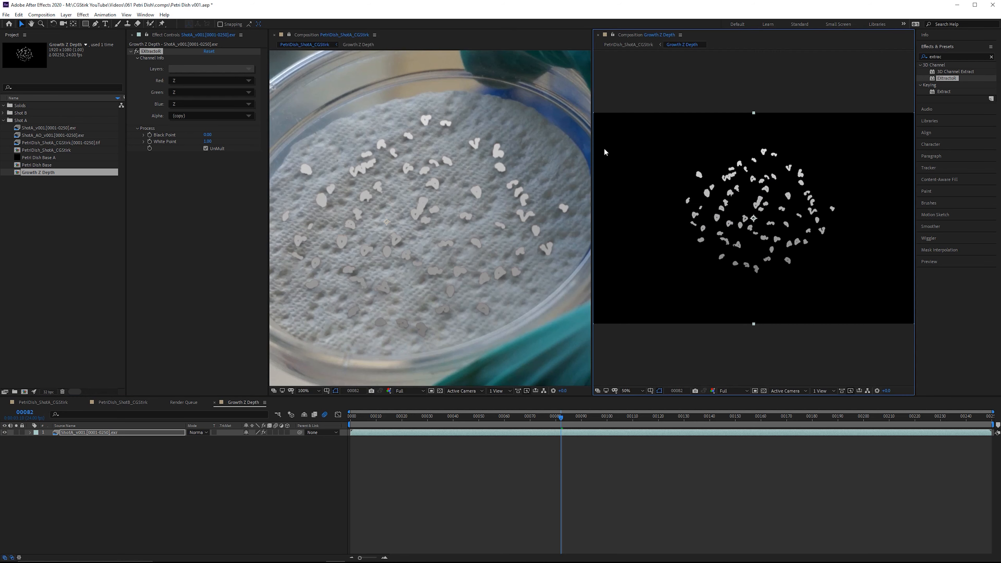
left_click(308, 390)
left_click(312, 245)
left_click(632, 391)
left_click(635, 246)
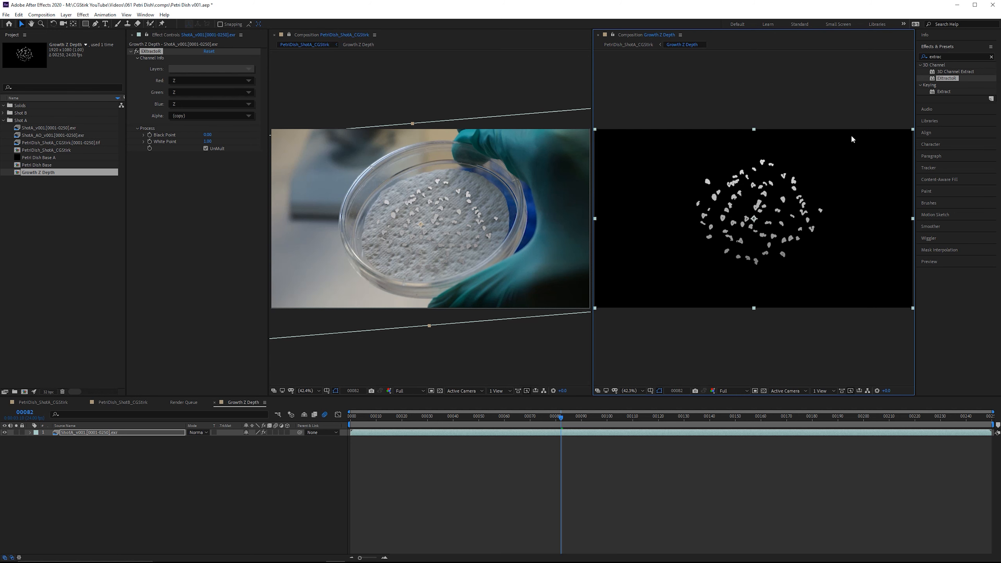
Add the ShotA_AO_v001 footage below ShotA_v001 in the Growth Z Depth composition and rename it Base
scroll(734, 187, "up", 3)
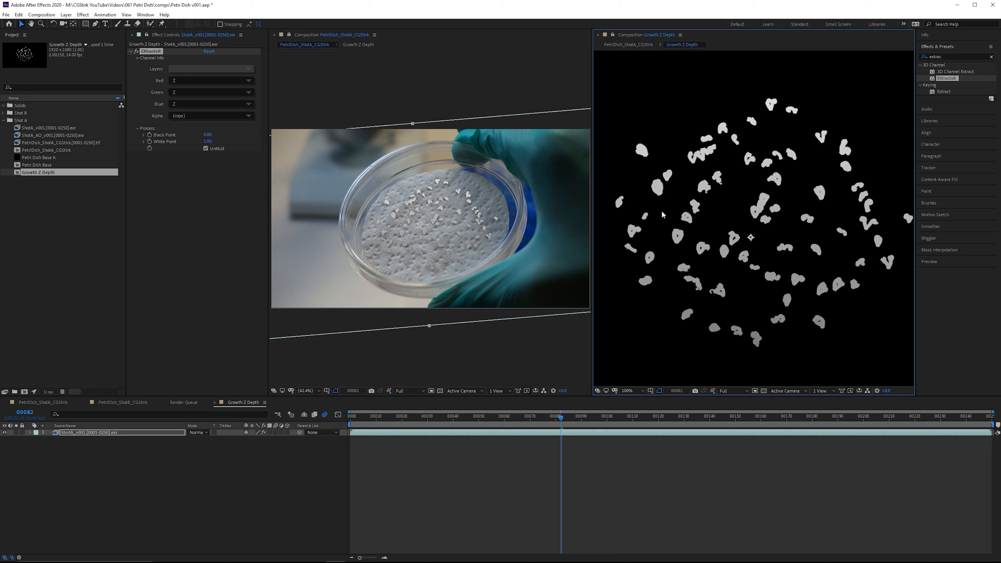
left_click(53, 136)
left_click_drag(53, 138, 112, 457)
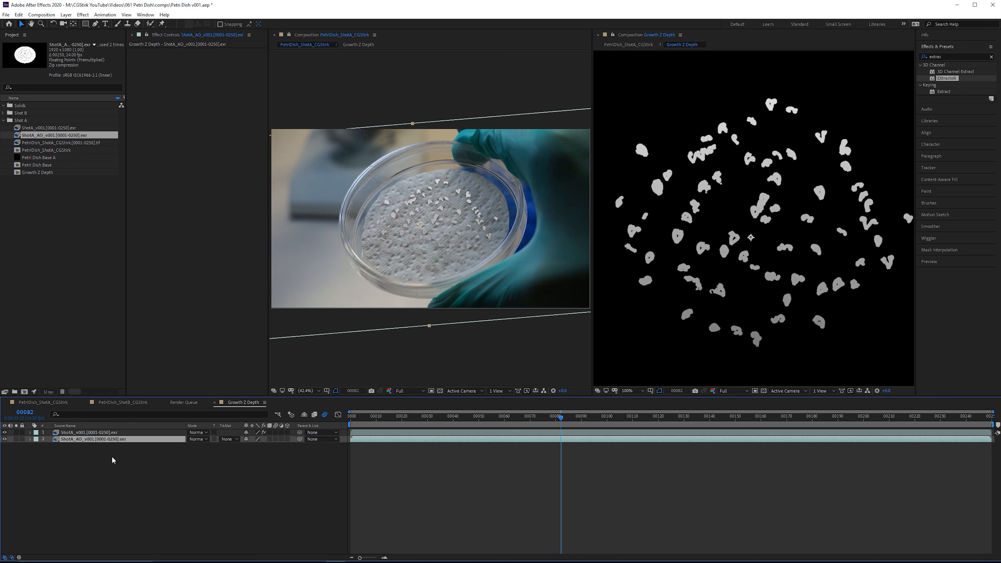
key("Return")
type("Base")
key("Return")
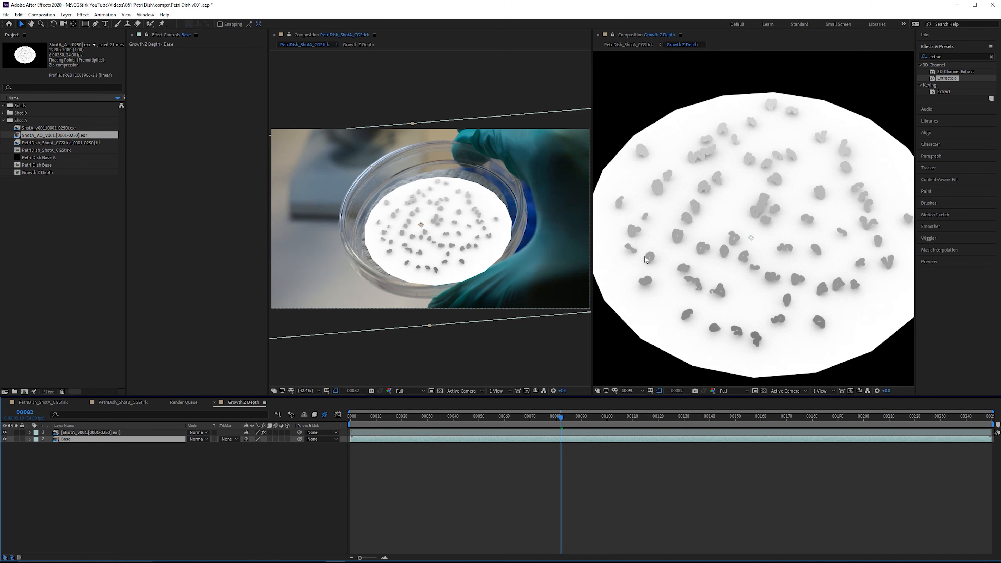
Search the effects for "gradient" and apply Gradient Ramp to the Base layer
key("shift+/")
left_click_drag(954, 57, 874, 62)
type("gradient")
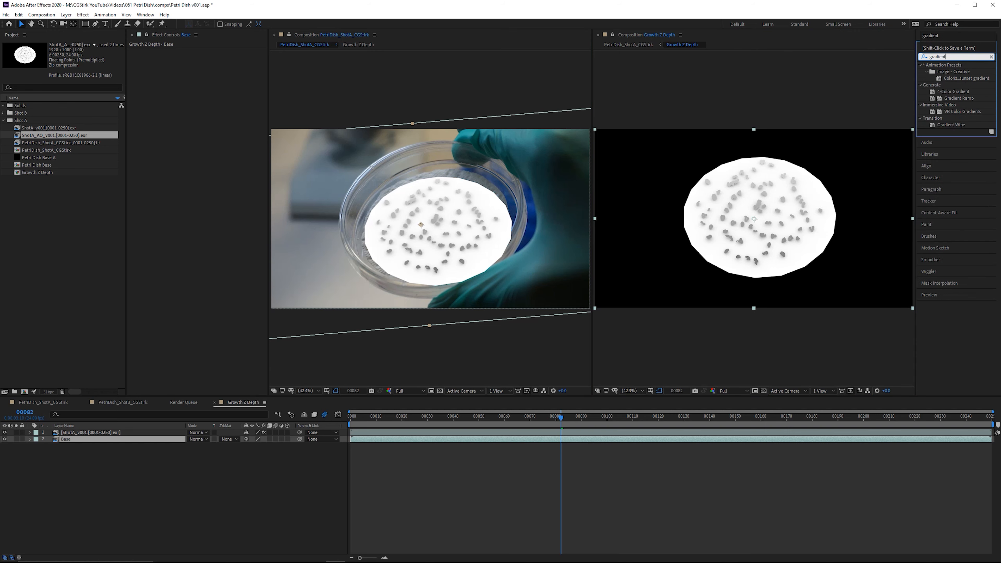
left_click_drag(960, 99, 191, 165)
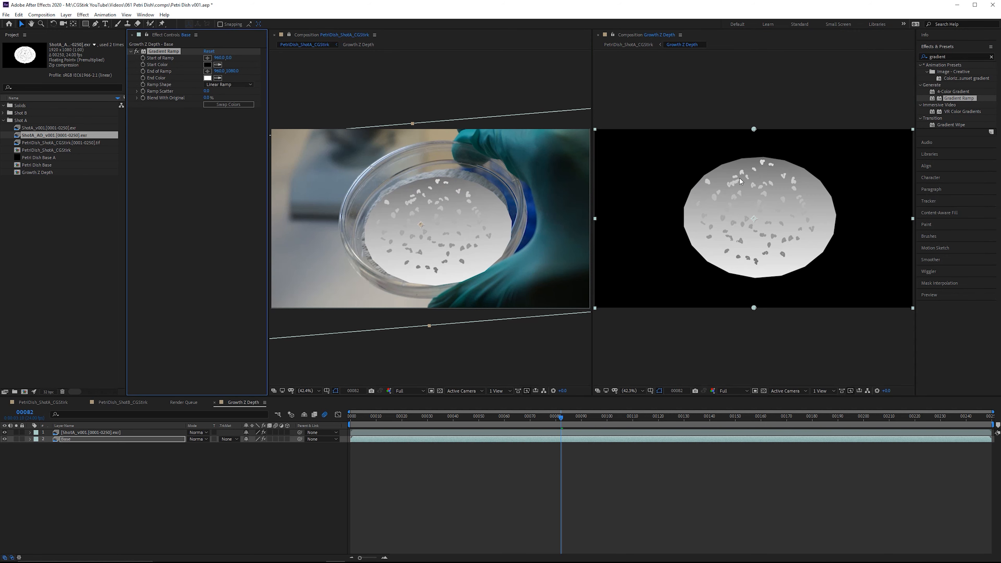
Widen the Growth Z Depth viewer and frame the gradient disc in it
key("h")
left_click_drag(592, 51, 515, 52)
scroll(717, 225, "up", 3)
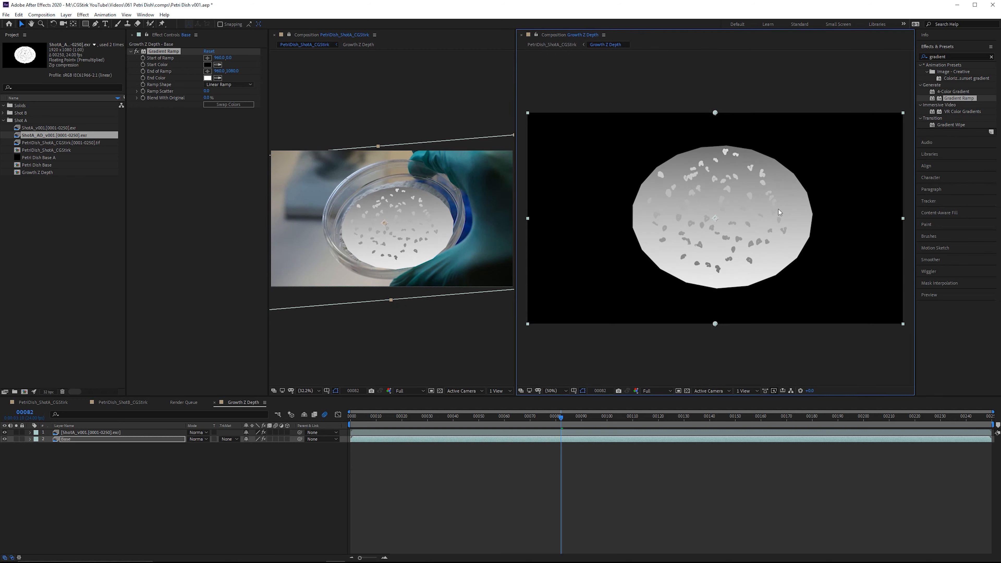
scroll(706, 233, "down", 2)
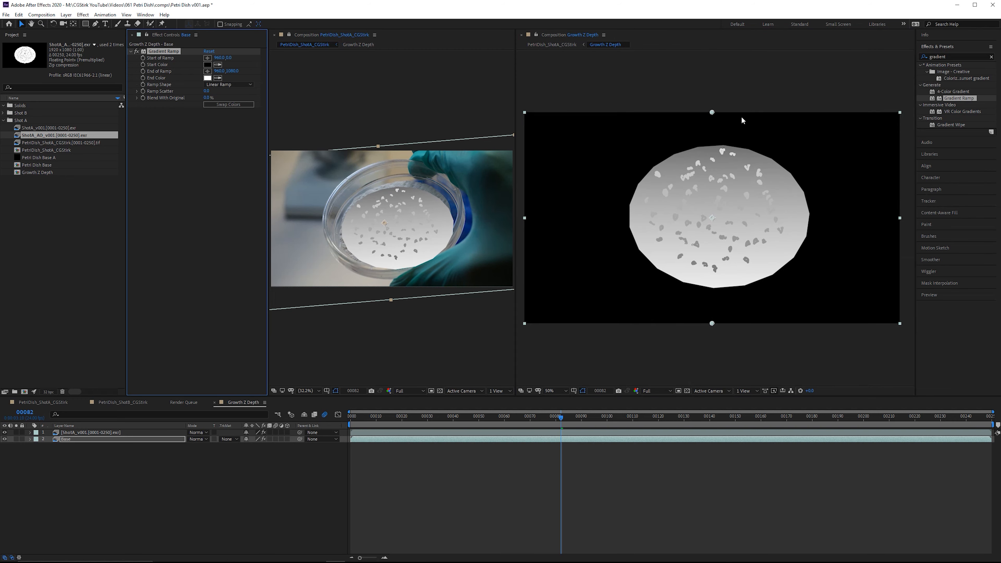
Move the Gradient Ramp's start point to the disc's upper edge and its end point to the disc's lower edge
left_click_drag(710, 122, 726, 149)
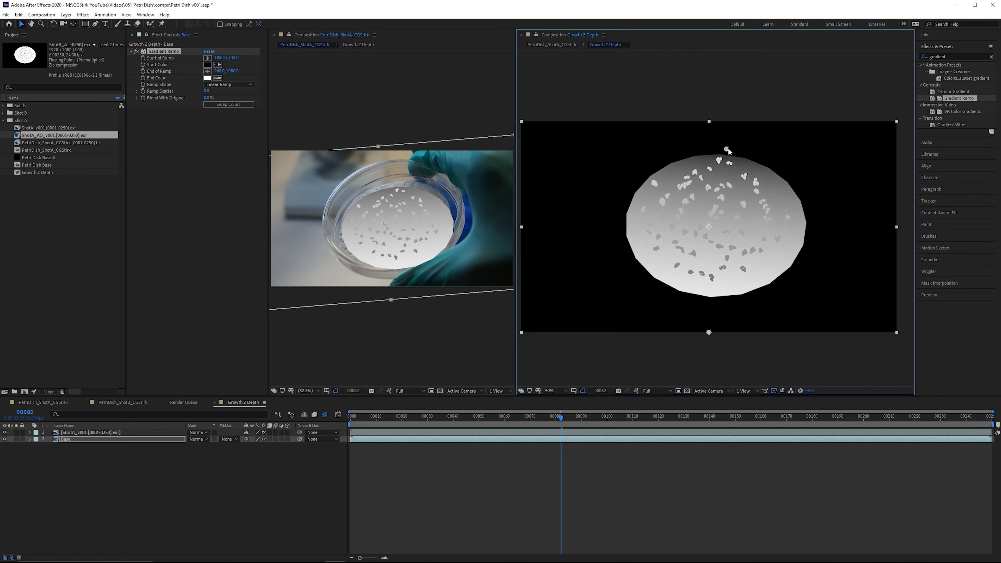
left_click_drag(709, 332, 705, 301)
scroll(706, 253, "up", 1)
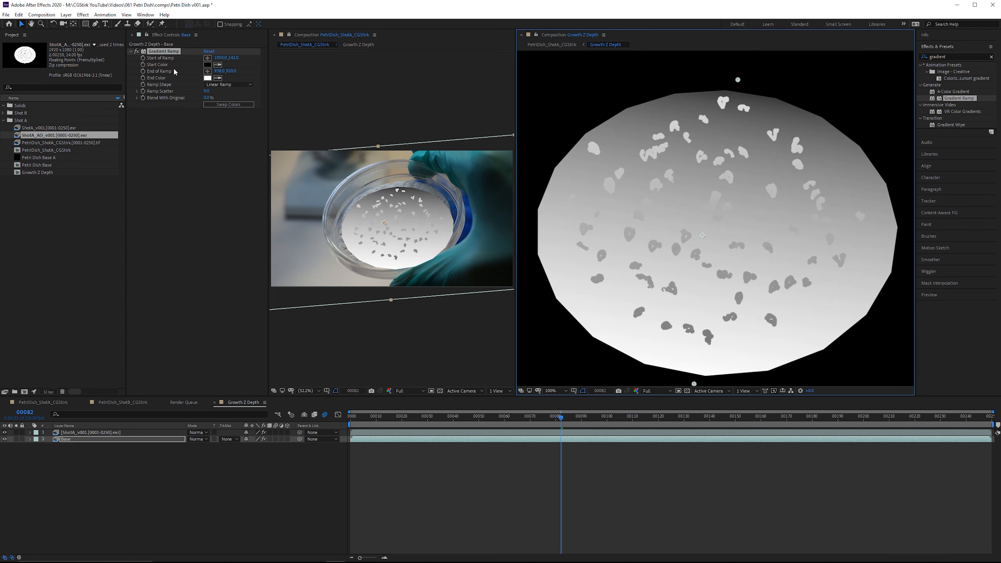
Sample the ramp's end color from the lowest growth on the disc and its start color from the uppermost growth
left_click(218, 79)
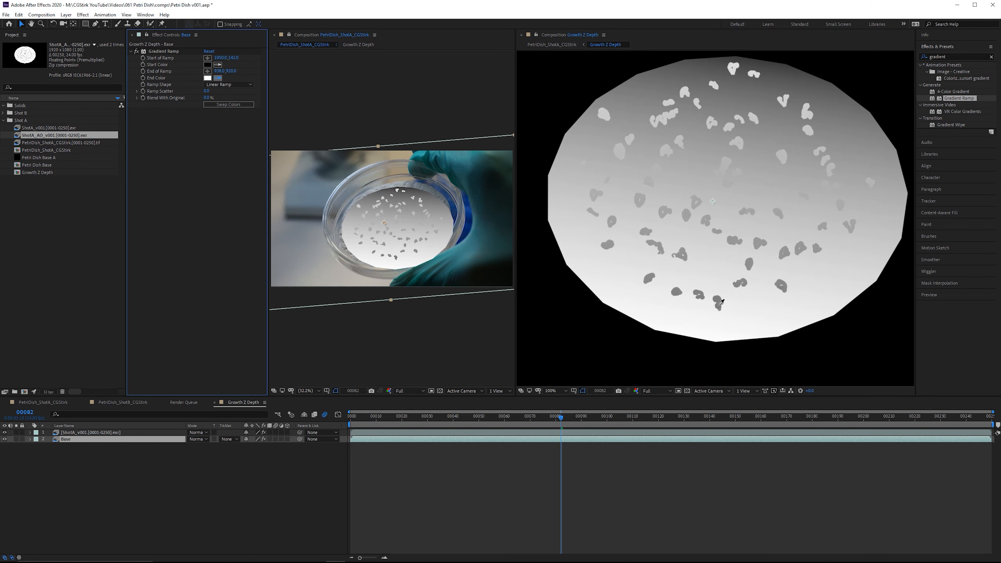
left_click(722, 307)
left_click(218, 64)
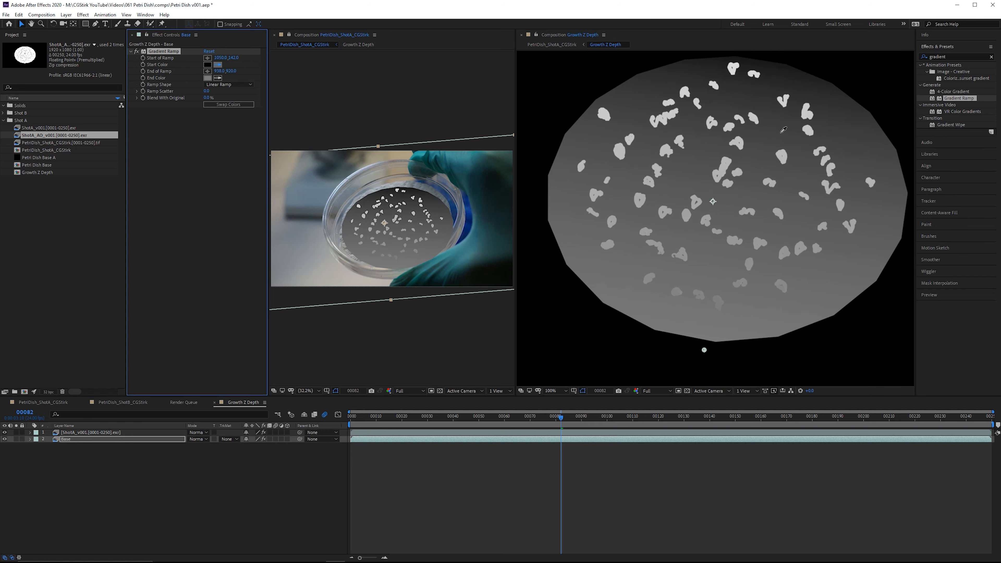
left_click(737, 63)
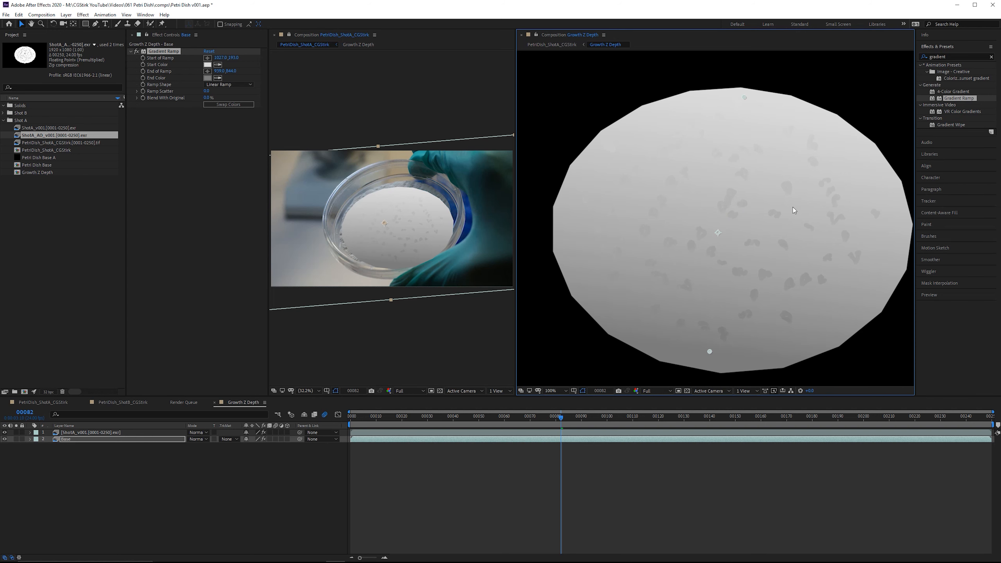
Compare the growths' depth shades with the Base gradient up close, hiding and reshowing the Base layer
scroll(752, 182, "up", 1)
scroll(748, 183, "up", 1)
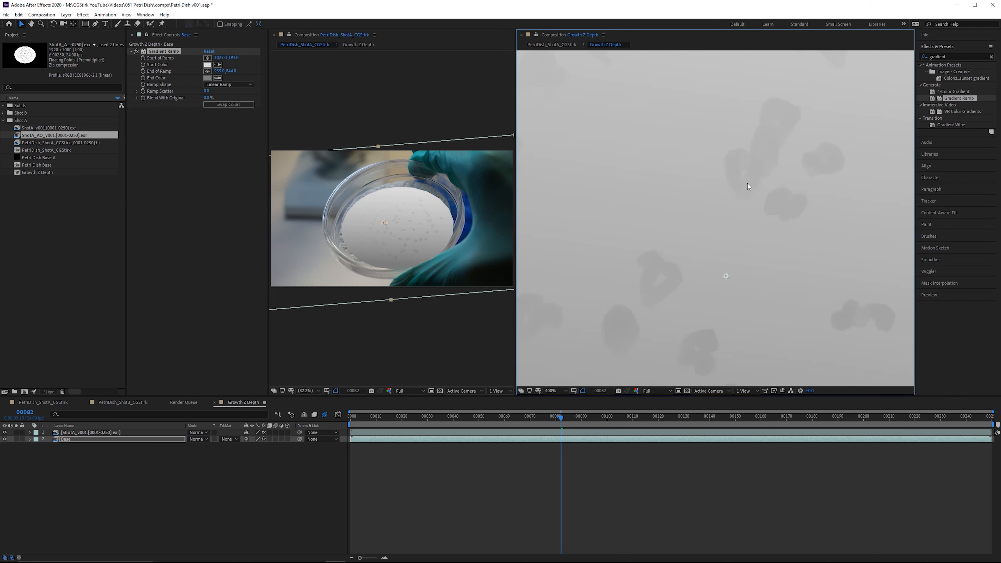
scroll(721, 257, "up", 3)
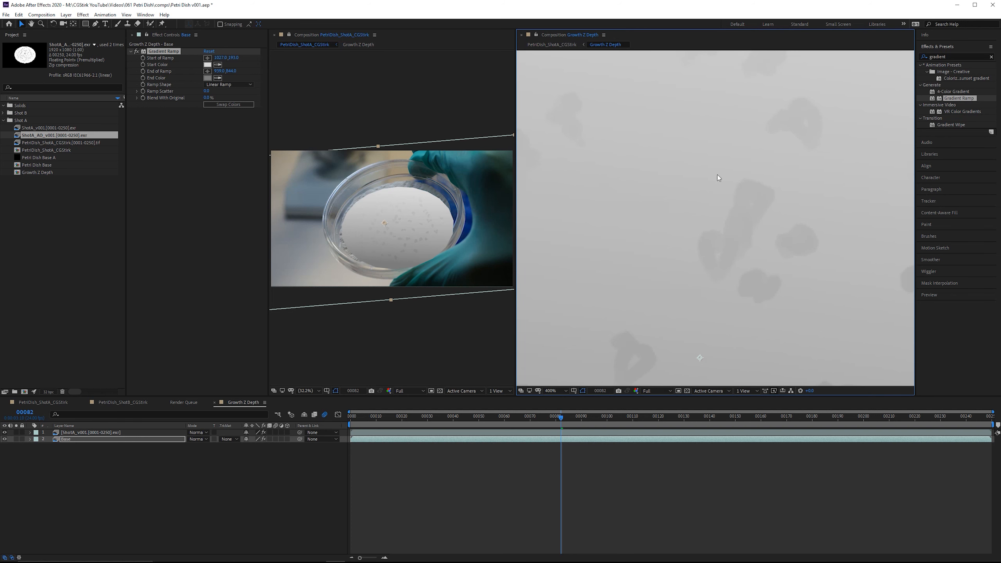
scroll(696, 165, "up", 1)
left_click(5, 439)
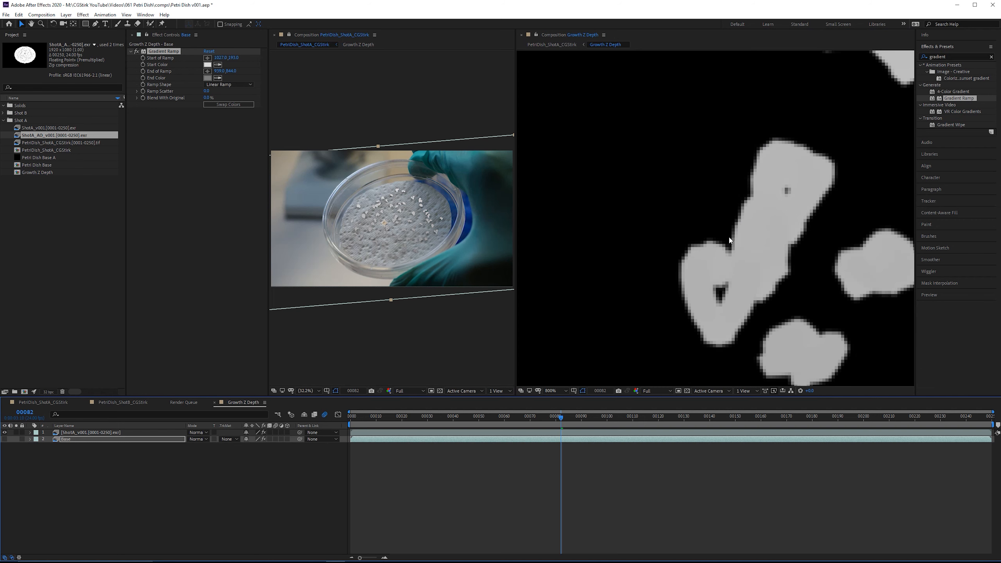
left_click(4, 439)
scroll(744, 154, "down", 6)
left_click_drag(741, 170, 732, 136)
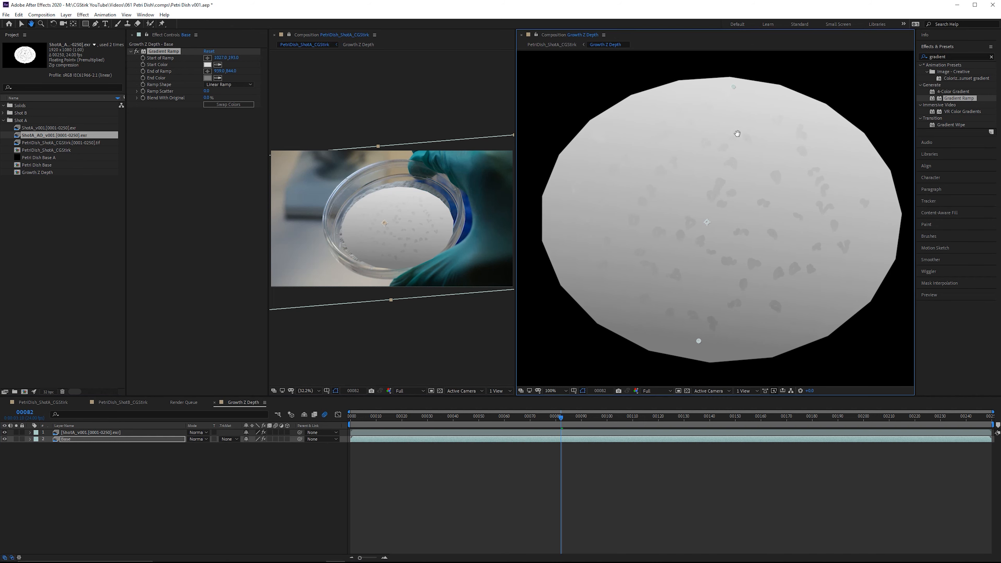
Clear the effects search and look through the Frischluft depth of field and out of focus effects
left_click(992, 56)
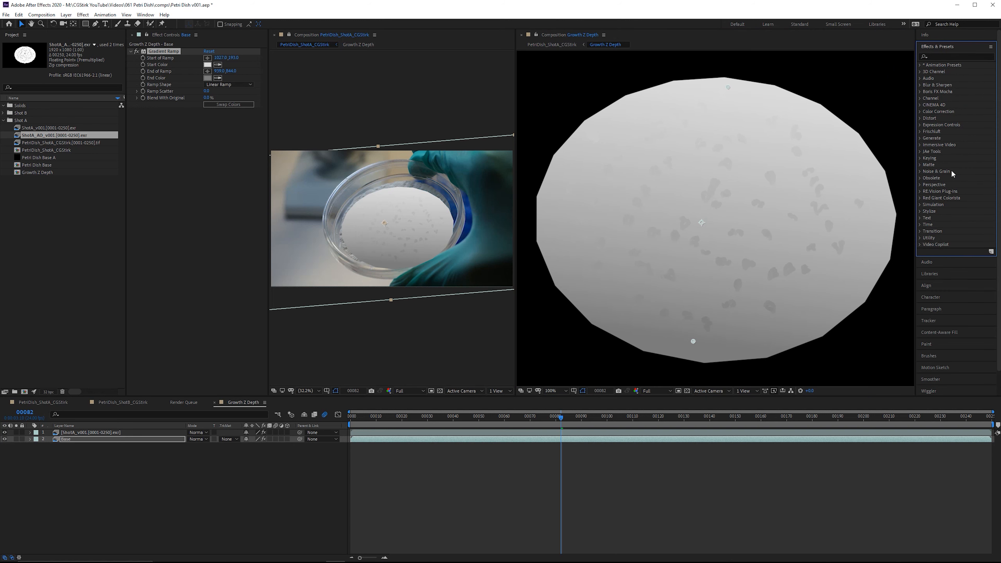
left_click(920, 131)
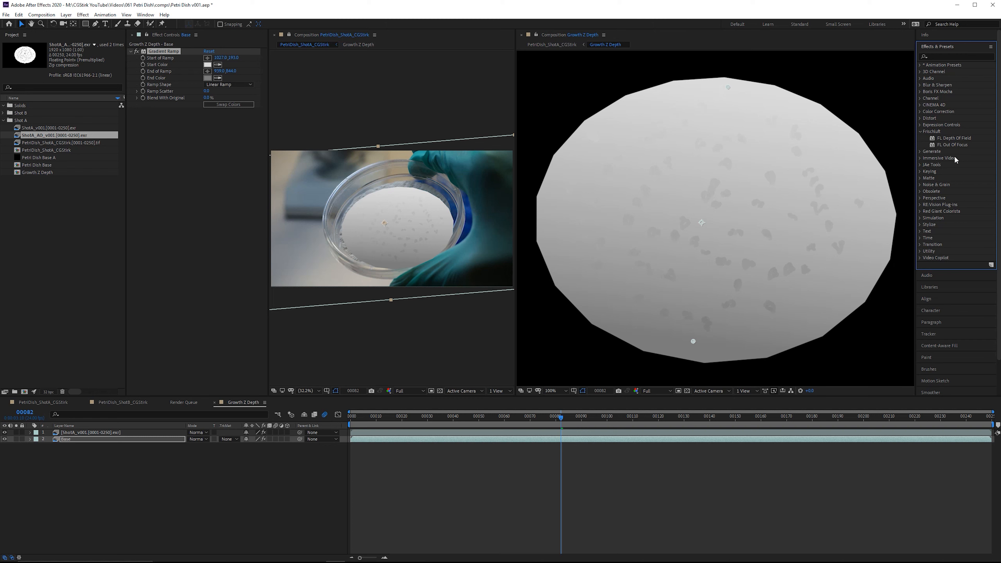
left_click(960, 144)
left_click(939, 134)
left_click(943, 132)
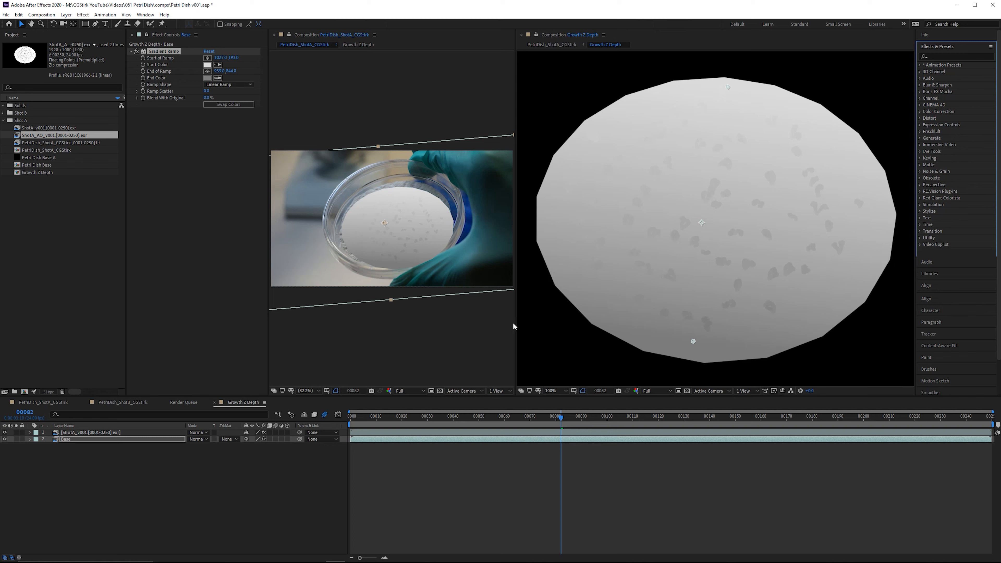
Return to the PetriDish_ShotA_CGStrk composition, hide the Growth Z Depth layer, and enlarge the main viewer around the dish
left_click(46, 402)
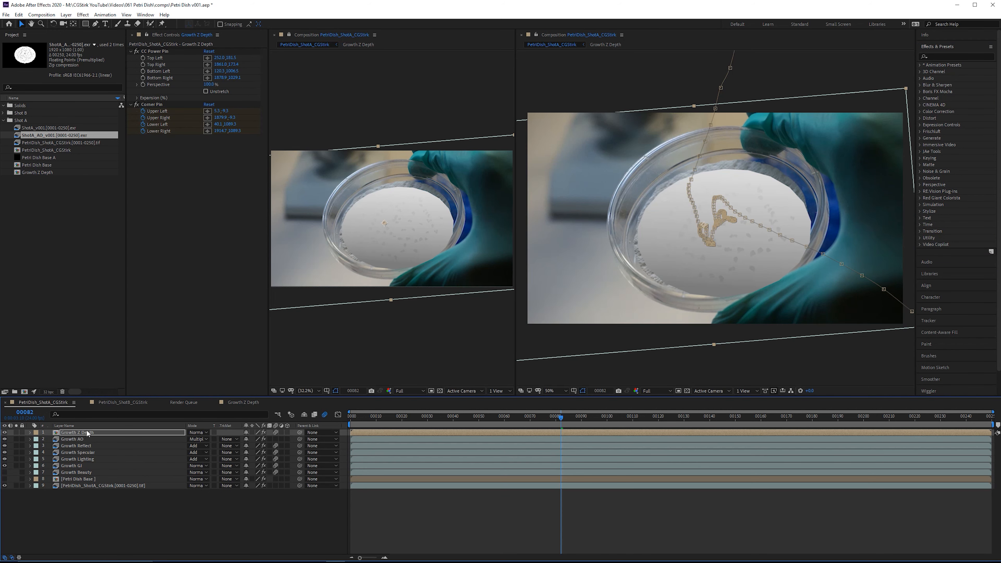
left_click(73, 433)
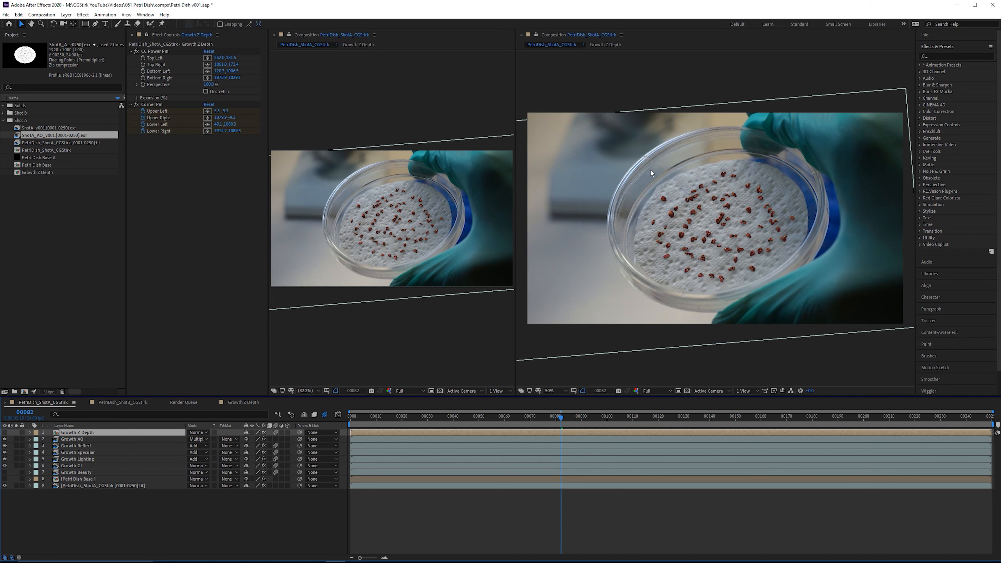
scroll(650, 169, "up", 2)
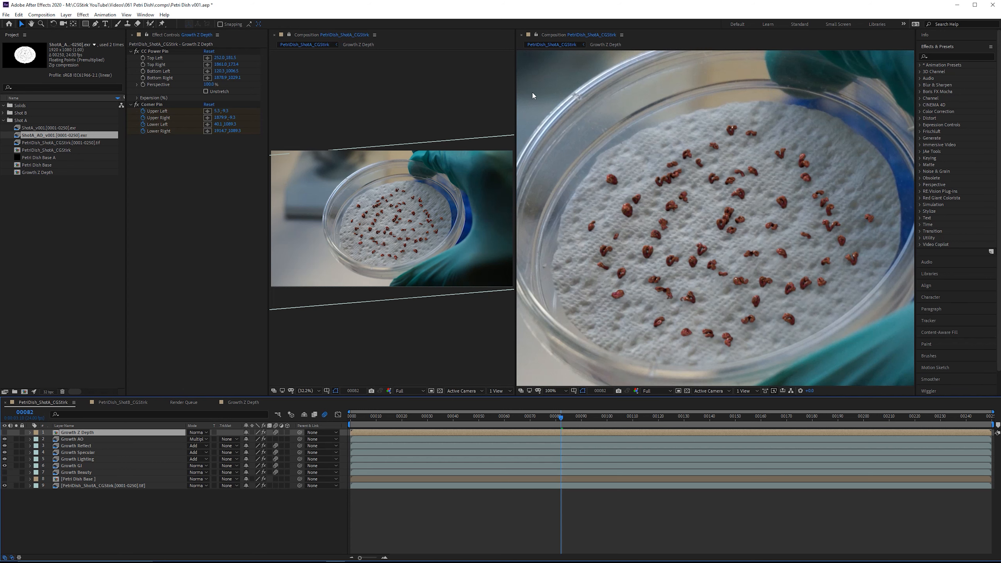
left_click_drag(516, 72, 420, 74)
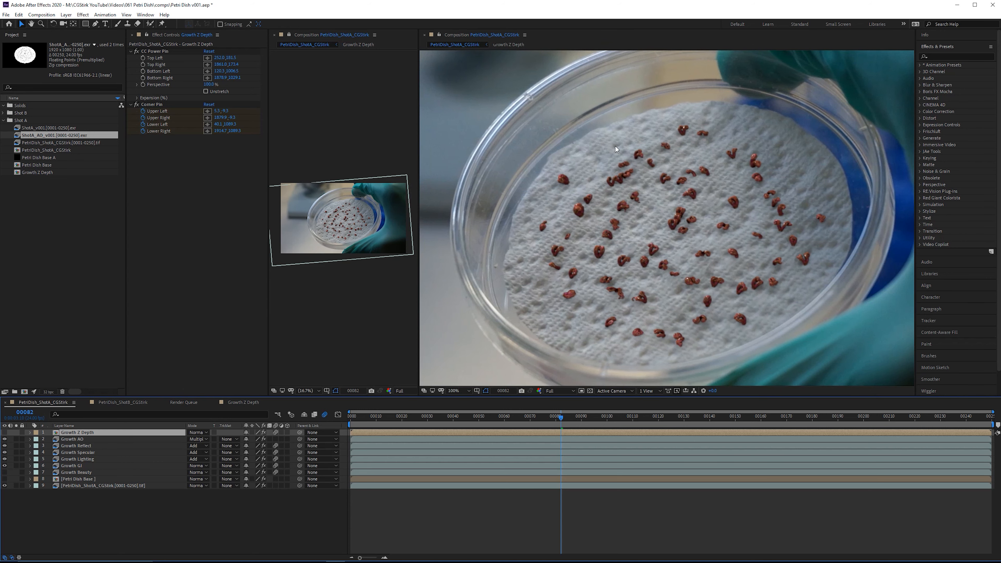
Add a null object to the composition and rename it Defocus Control
left_click(118, 431, "ctrl")
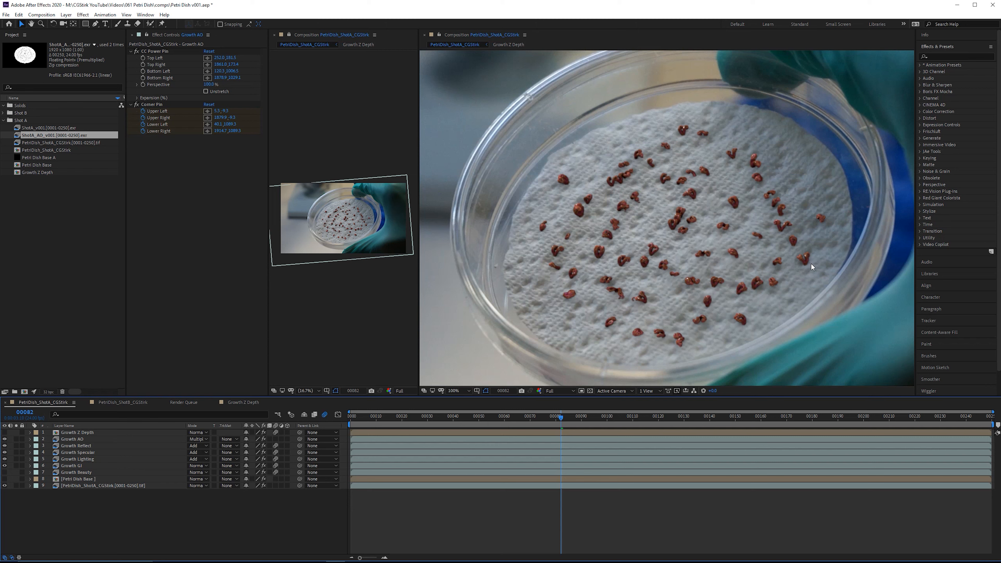
right_click(190, 528)
mouse_move(240, 441)
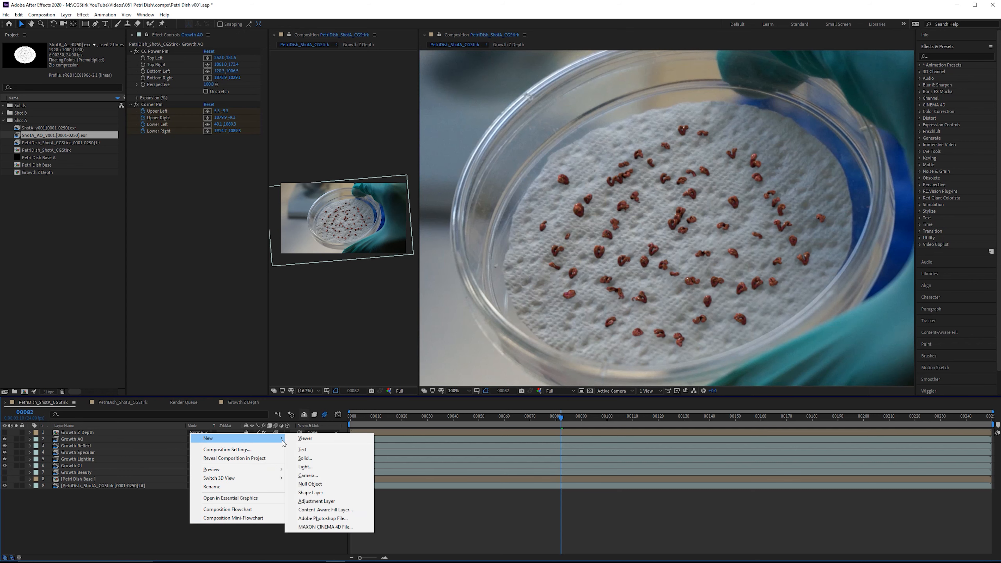
left_click(333, 483)
key("Return")
type("Defocus Control")
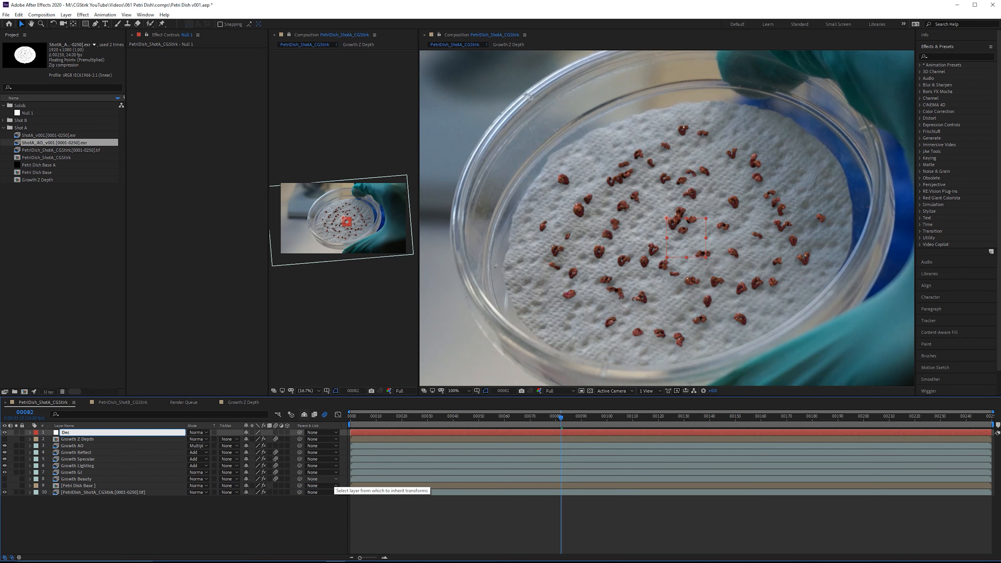
key("Return")
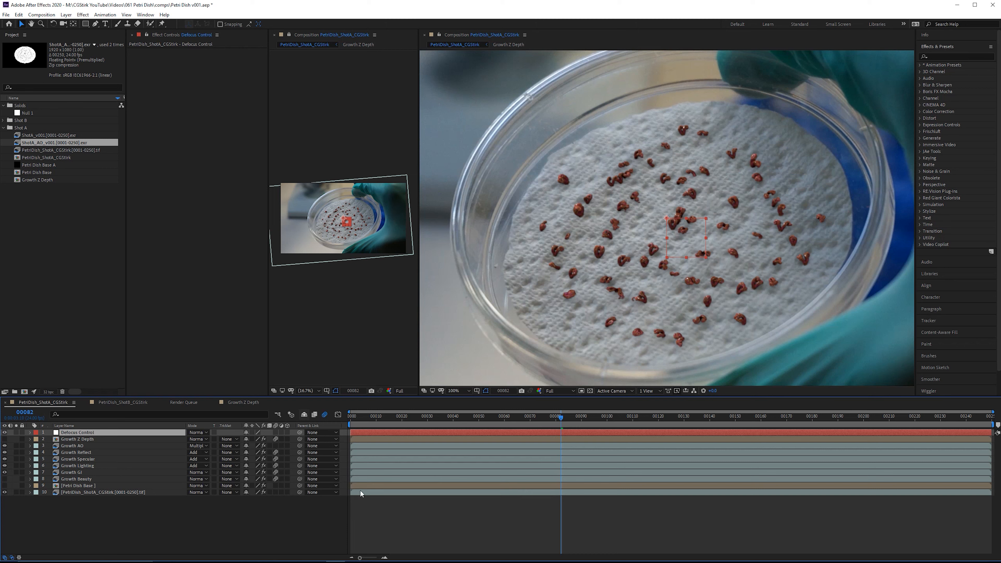
Search the effects for "camera", apply Camera Lens Blur to Defocus Control and rename the effect Master Camera Lens Blur
left_click(949, 57)
type("camera")
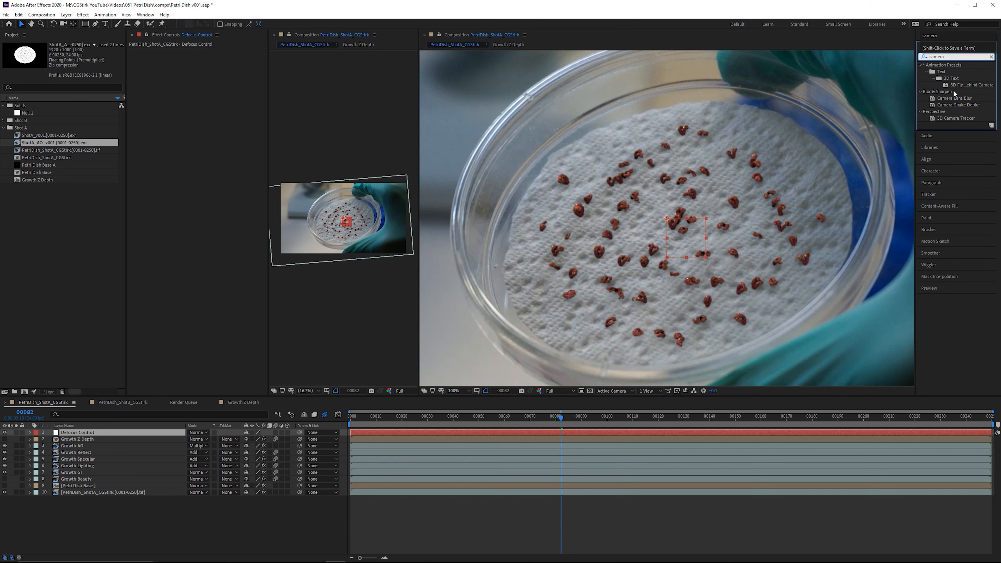
left_click_drag(954, 97, 156, 54)
key("Return")
key("Home")
type("Master")
key("Return")
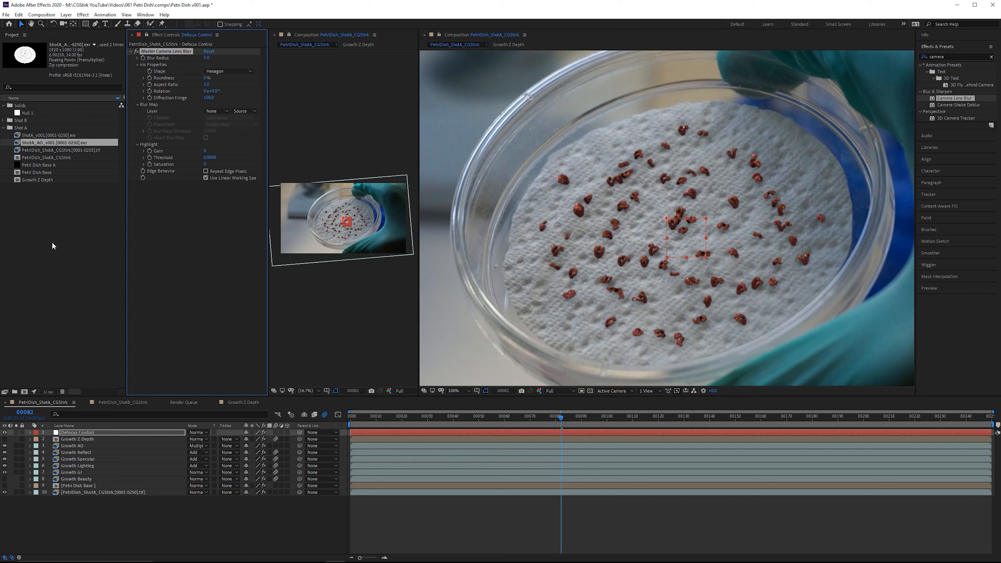
Apply Camera Lens Blur to the Growth AO layer and reveal that layer's effects in the timeline
left_click(82, 447)
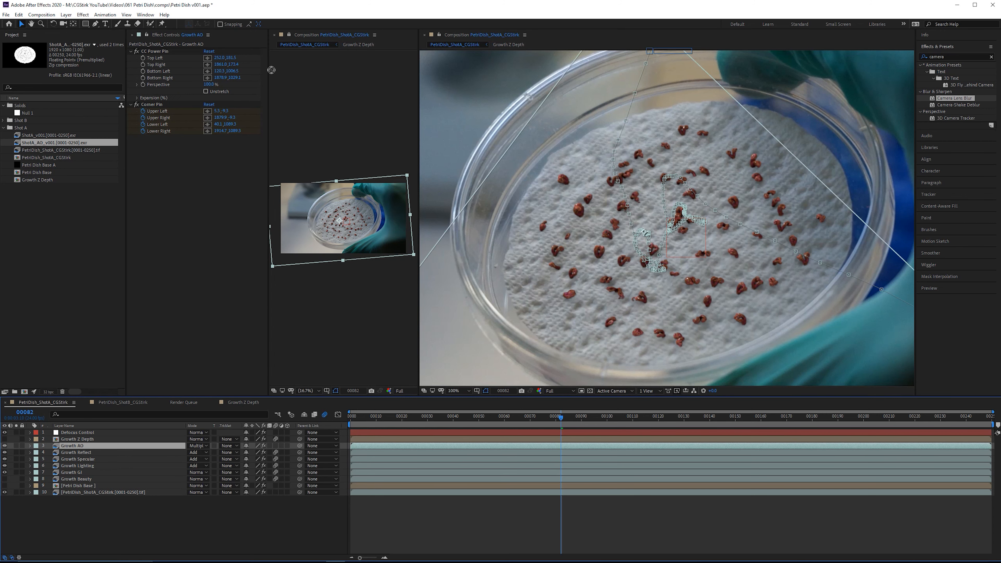
left_click_drag(271, 70, 202, 202)
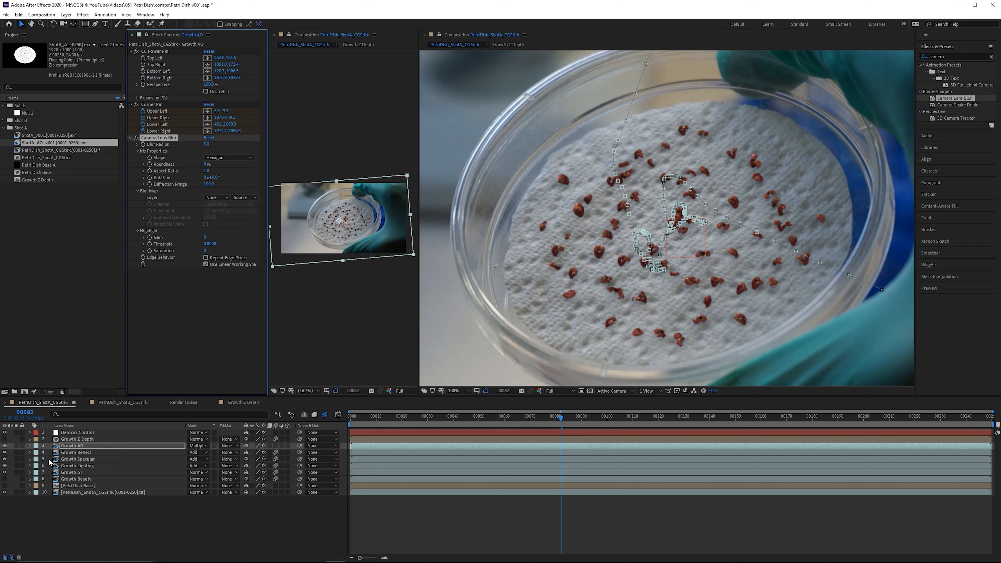
key("e")
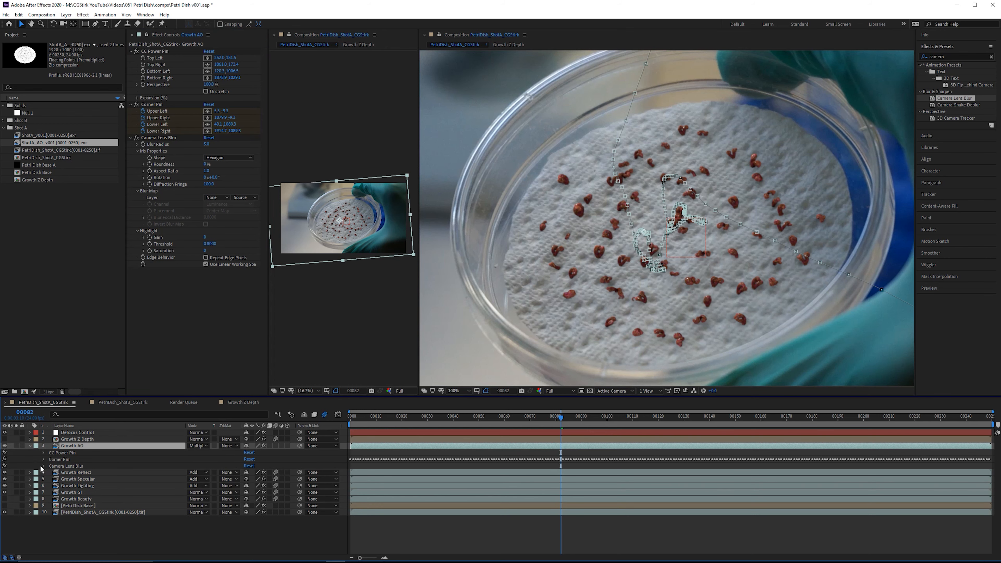
Link Growth AO's Camera Lens Blur radius by expression to the Blur Radius of Master Camera Lens Blur on Defocus Control
left_click(87, 432)
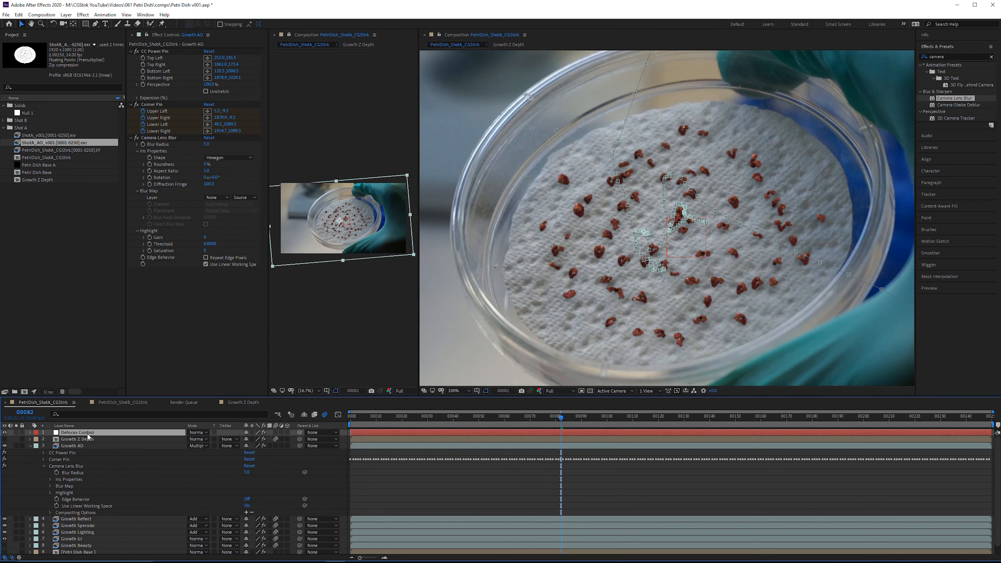
key("e")
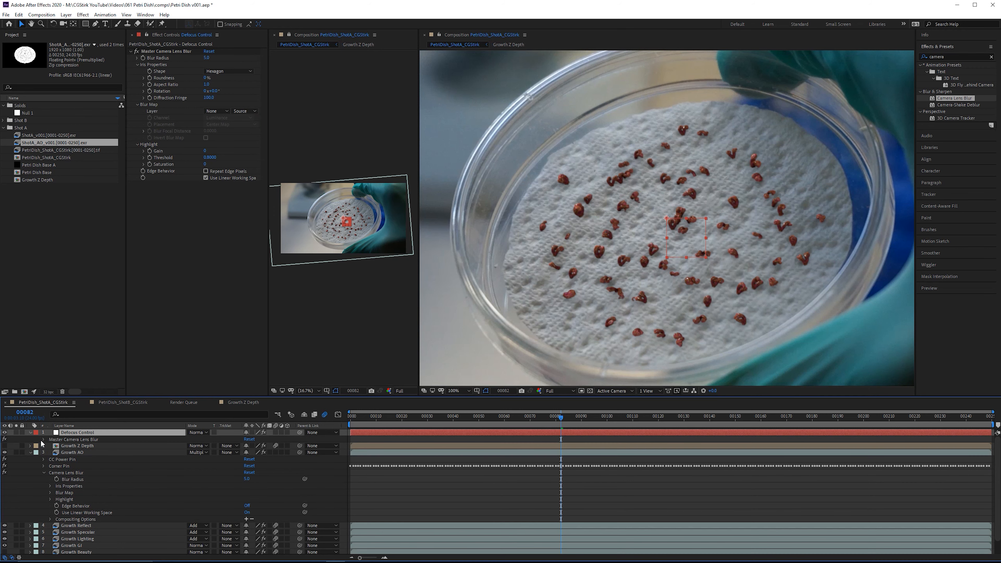
left_click(42, 441)
scroll(144, 446, "down", 2)
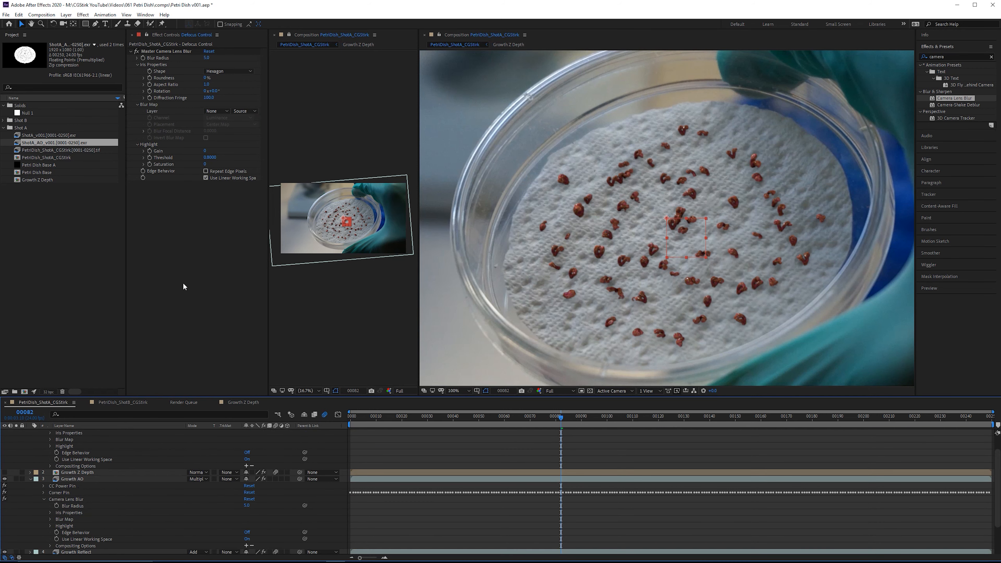
left_click(78, 480)
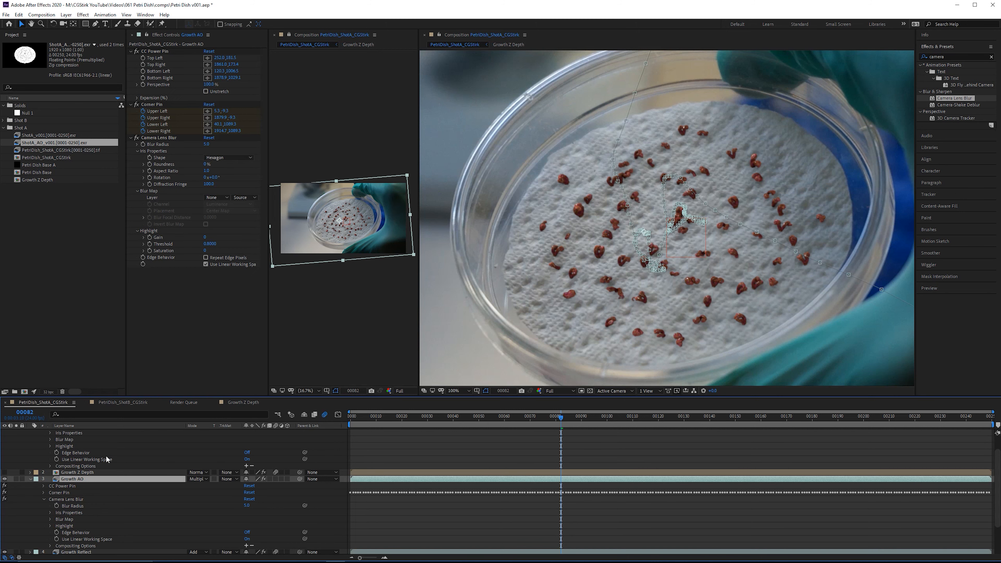
left_click(56, 506, "alt")
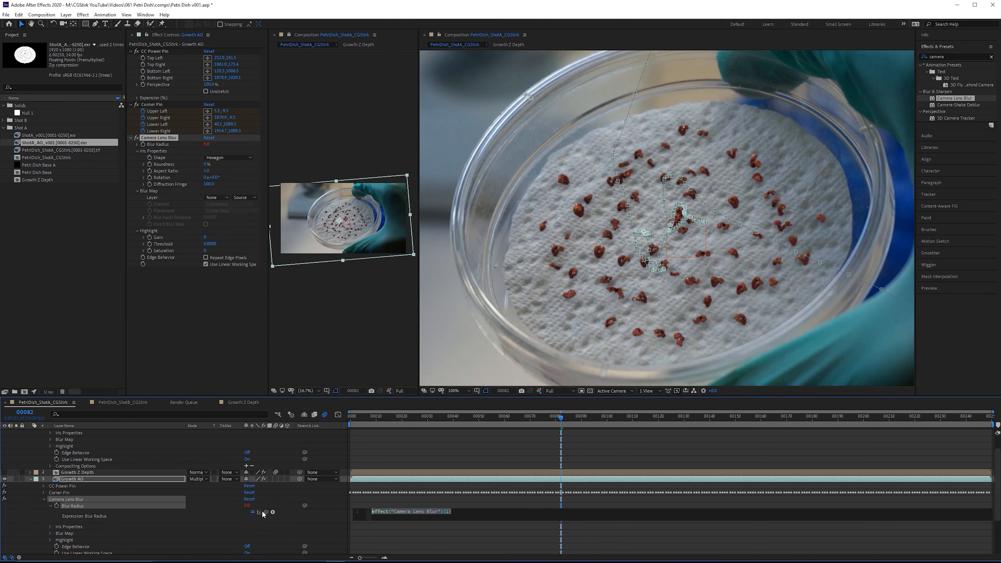
left_click_drag(266, 511, 80, 448)
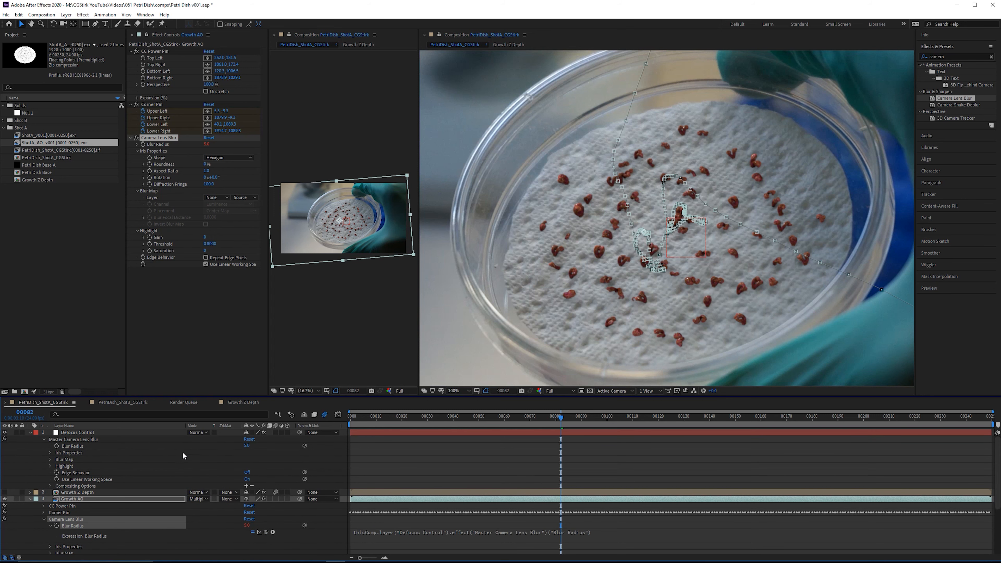
Set the Blur Radius of Master Camera Lens Blur on Defocus Control to 1
left_click(248, 445)
type("1")
key("Return")
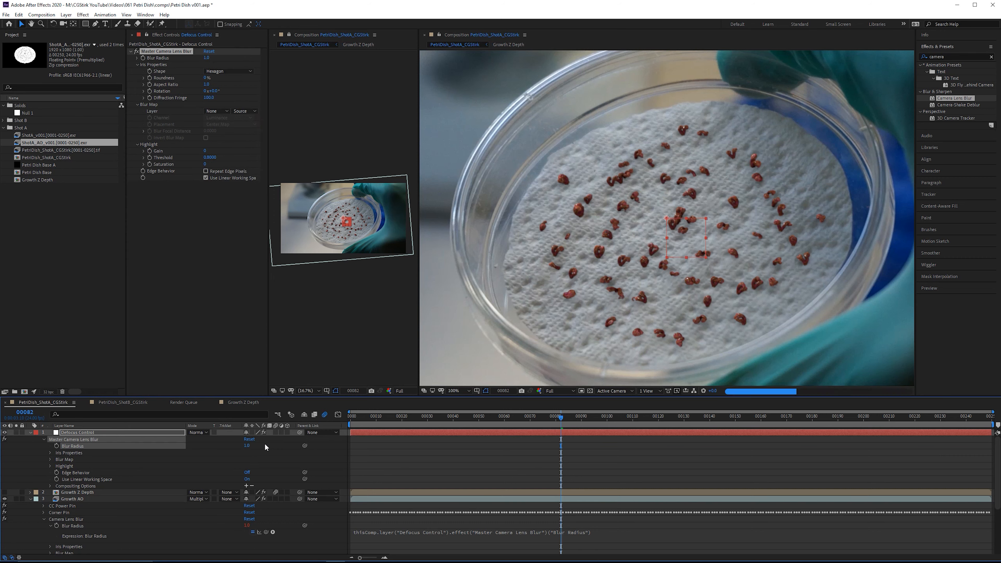
Set the Camera Lens Blur on Growth AO to use Growth Z Depth with Effects & Masks as its blur map layer
scroll(241, 521, "down", 2)
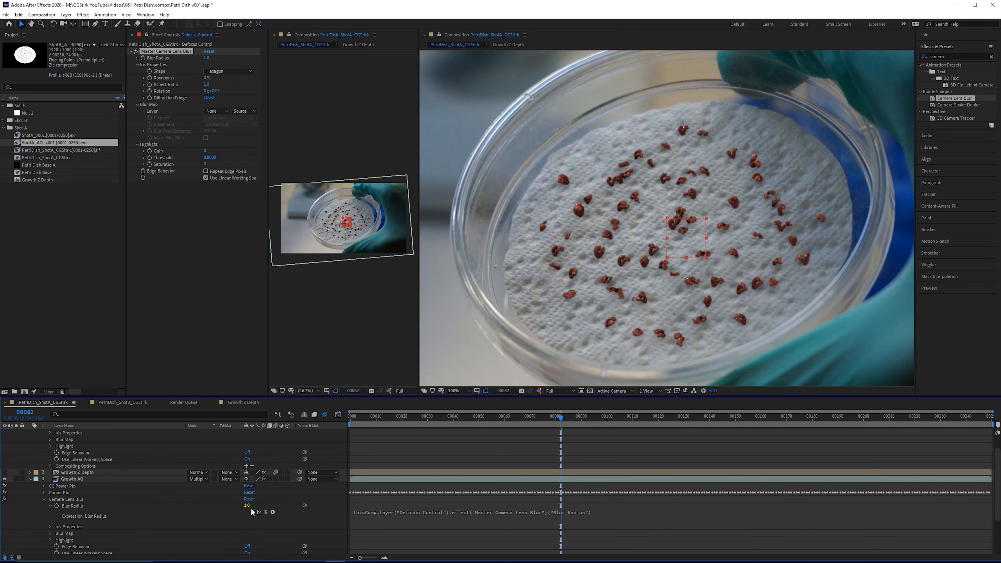
scroll(244, 508, "down", 2)
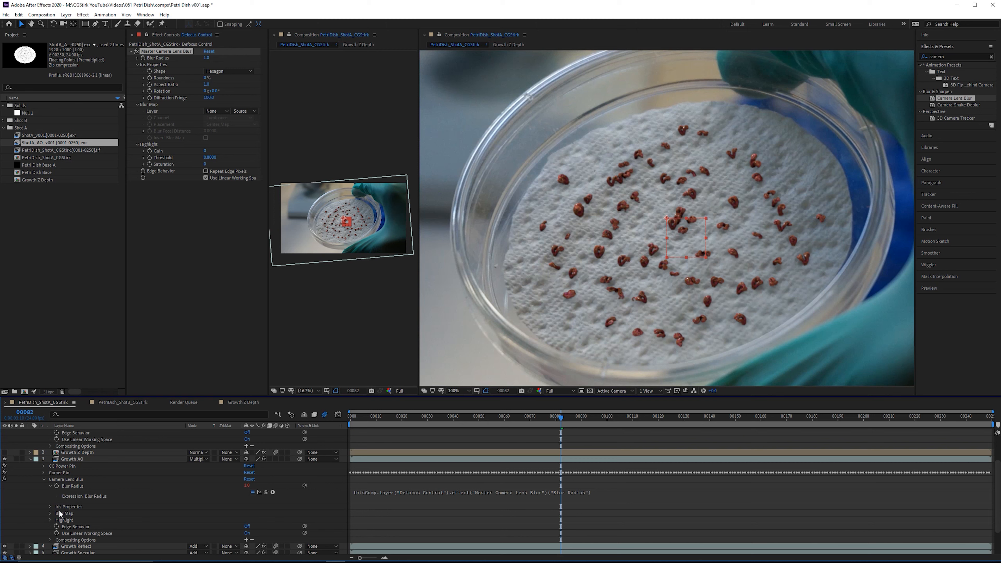
left_click(50, 513)
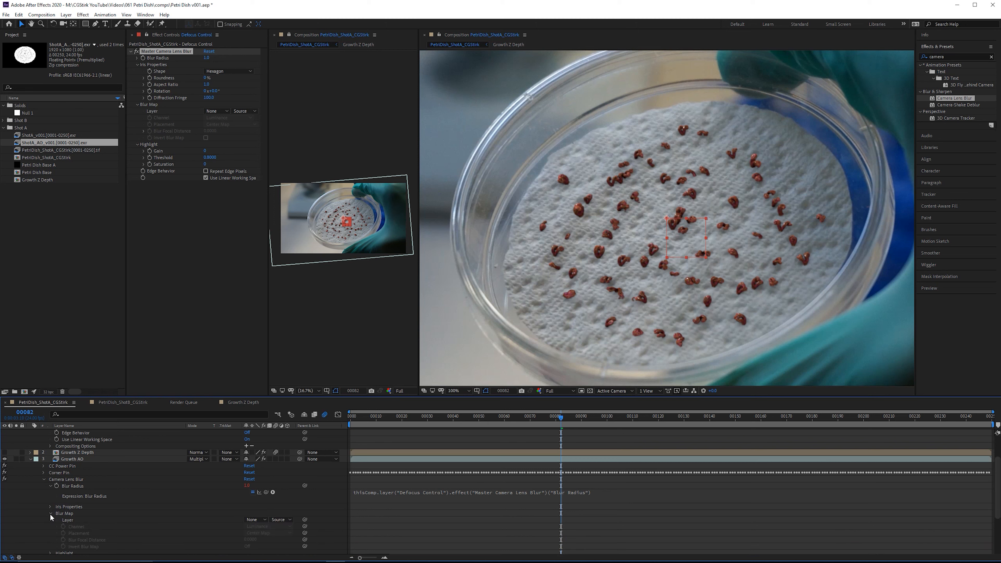
left_click(255, 520)
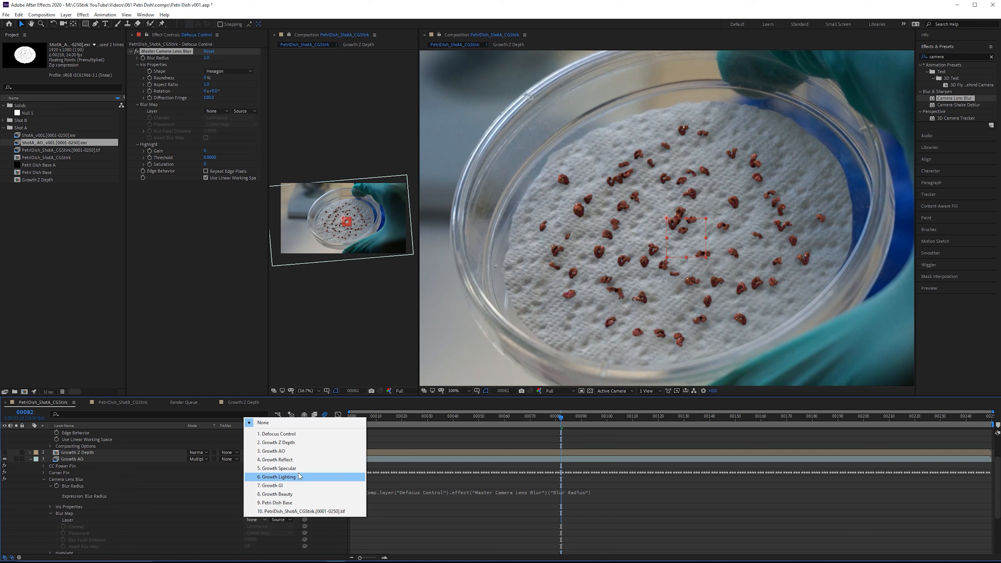
left_click(280, 443)
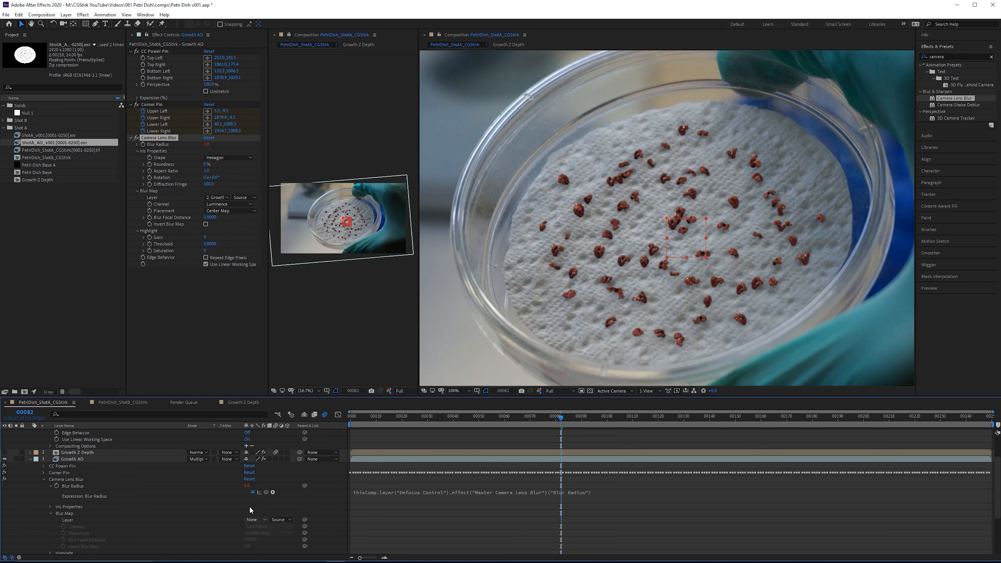
left_click(288, 521)
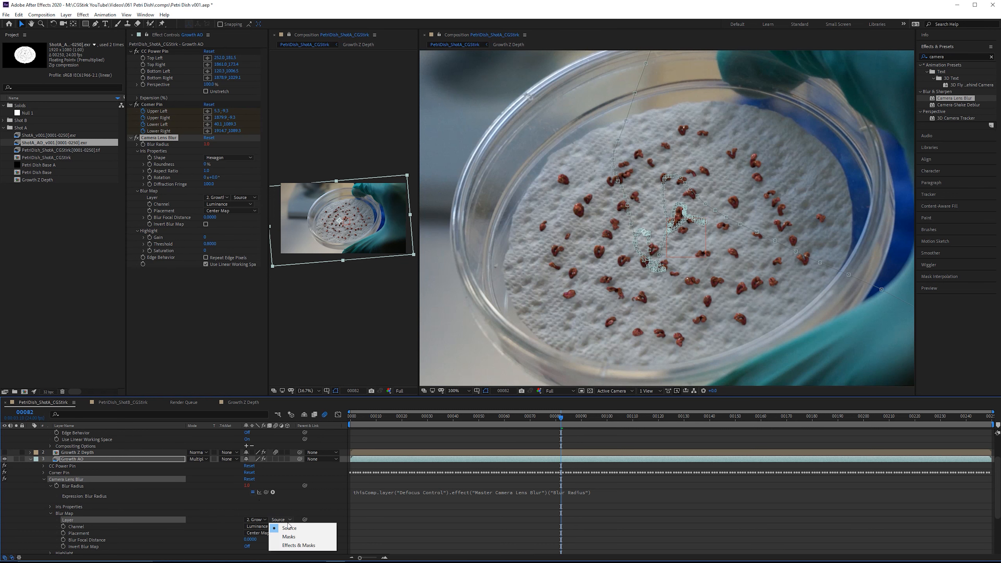
left_click(299, 546)
scroll(220, 496, "down", 1)
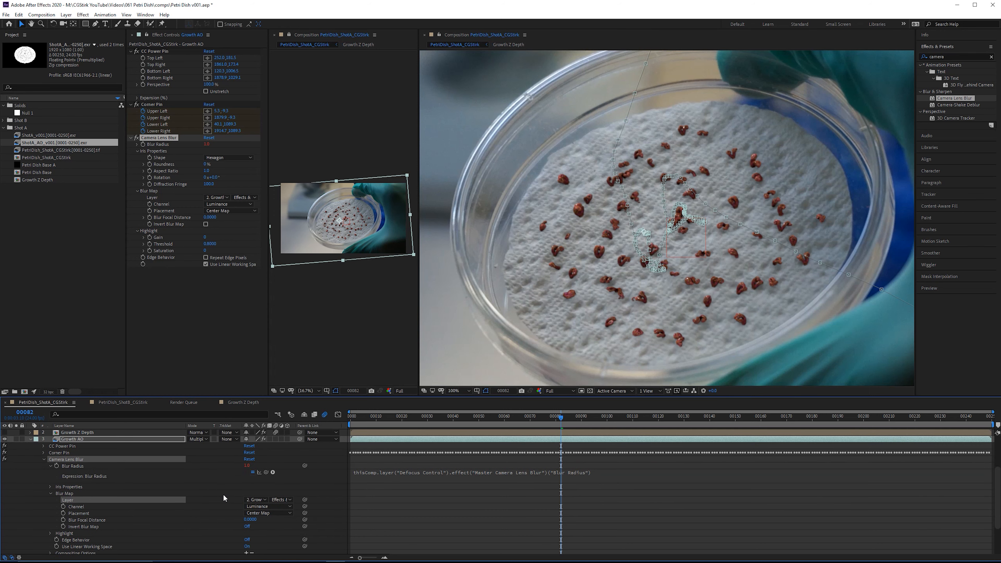
On Defocus Control's Master Camera Lens Blur, use Growth Z Depth with Effects & Masks as the blur map and enable Repeat Edge Pixels
scroll(223, 494, "up", 3)
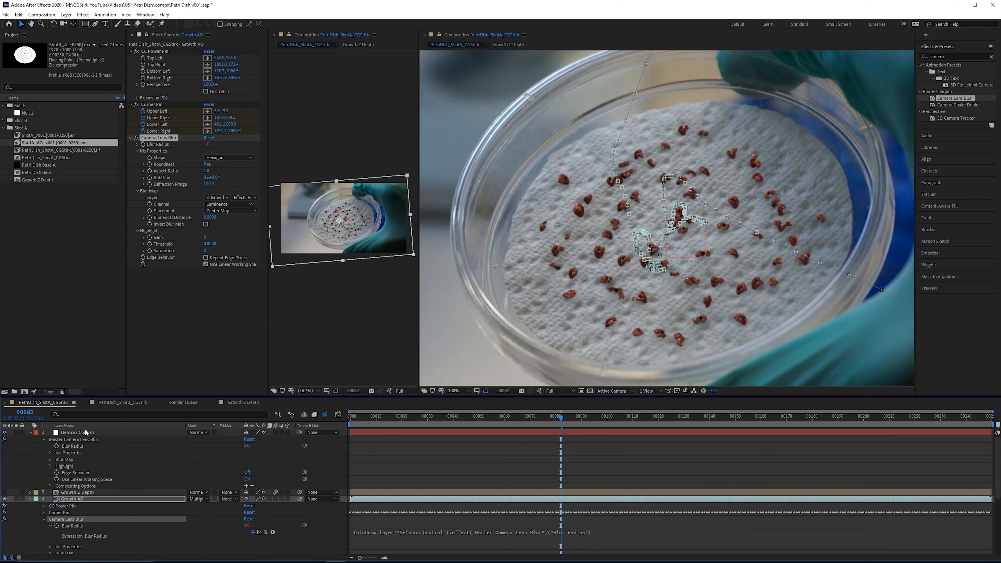
left_click(86, 432)
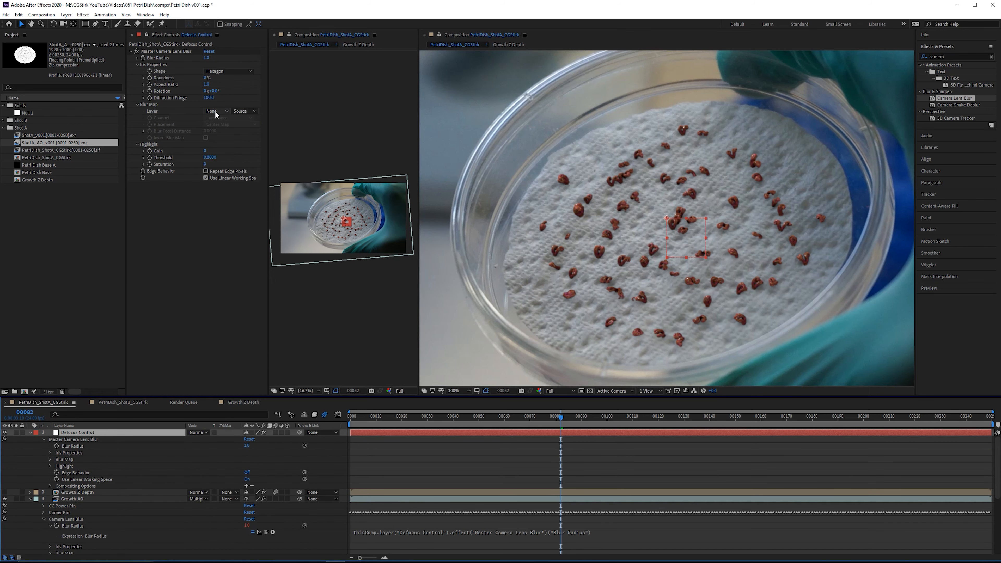
left_click(215, 111)
left_click(237, 139)
left_click(244, 111)
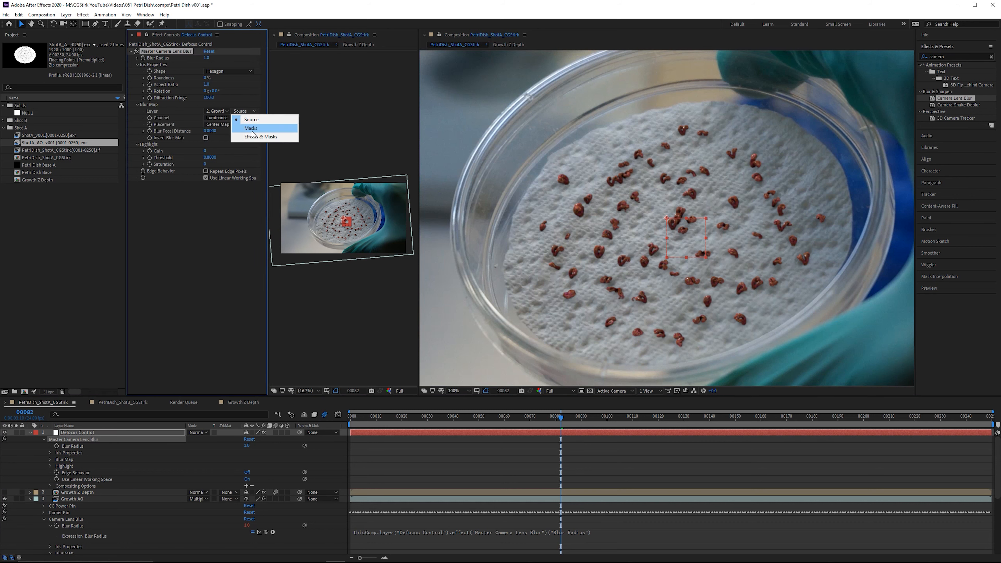
left_click(253, 137)
left_click(206, 171)
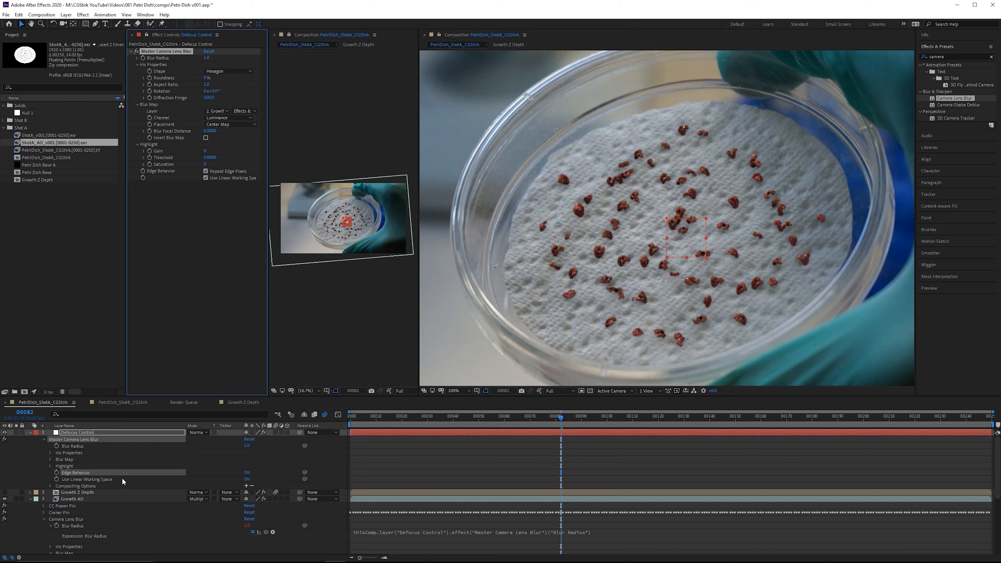
Enable Repeat Edge Pixels on the Camera Lens Blur of the Growth AO layer
left_click(102, 493)
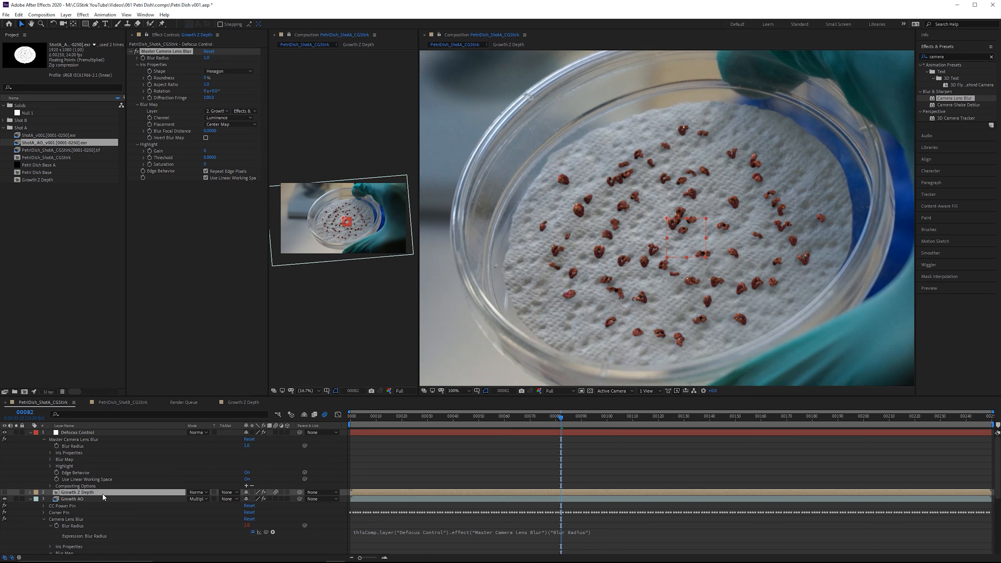
left_click(106, 499)
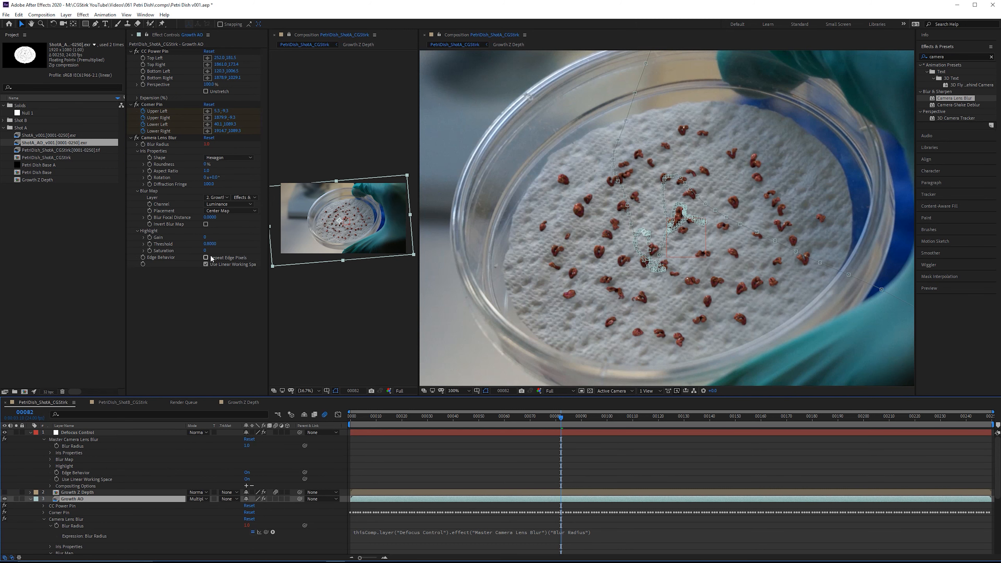
left_click(213, 259)
left_click(224, 258)
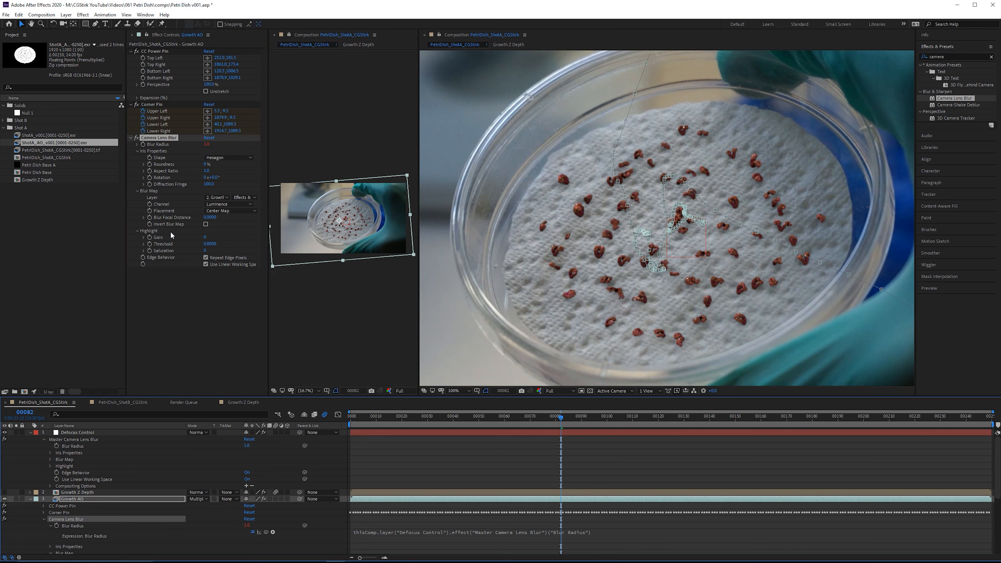
Link Growth AO's Blur Focal Distance by expression to the Blur Focal Distance of Master Camera Lens Blur on Defocus Control
left_click(50, 460)
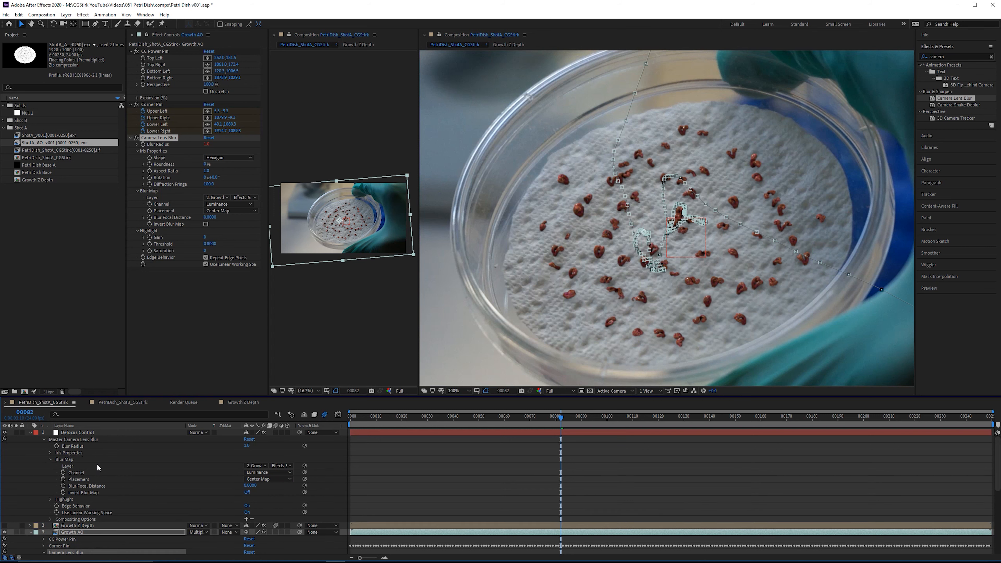
scroll(100, 468, "down", 3)
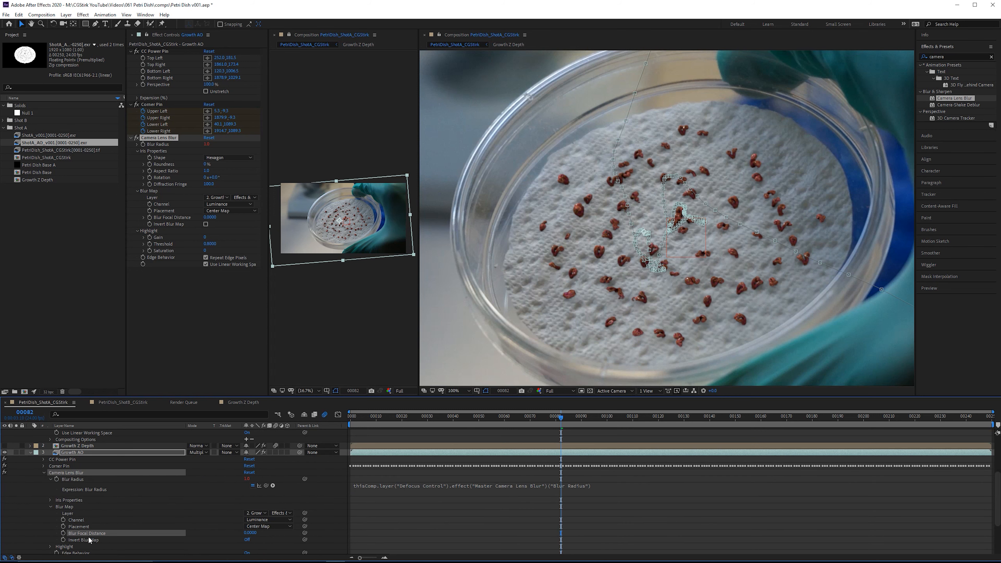
key("alt+shift+equal")
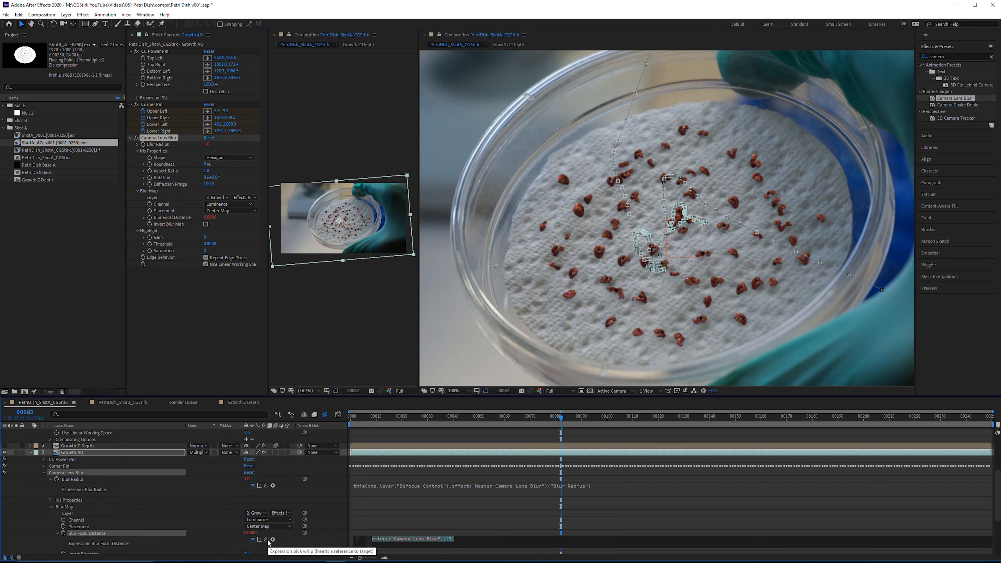
left_click_drag(266, 539, 115, 468)
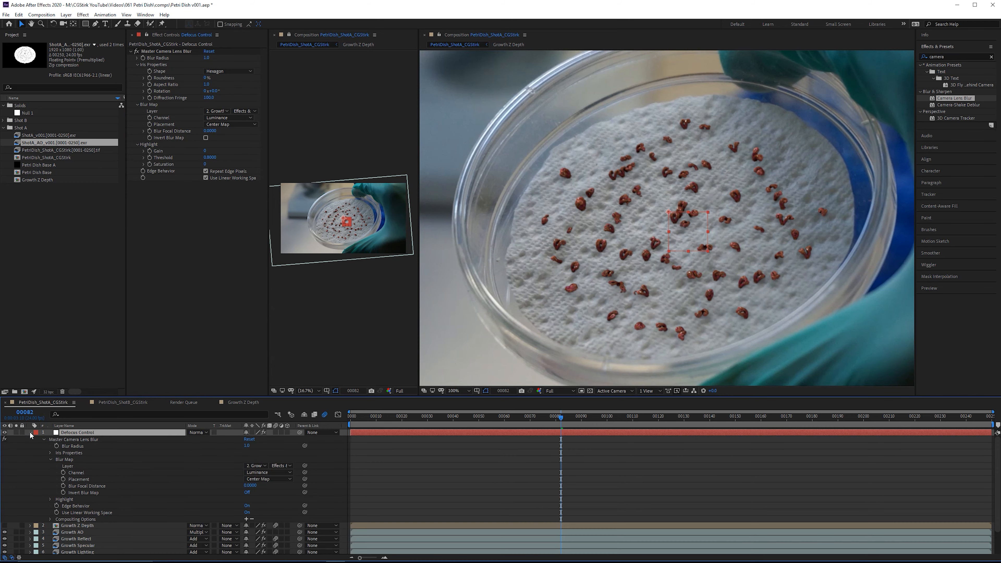
Copy the linked Camera Lens Blur from Growth AO onto the Growth Reflect, Growth Specular, Growth Lighting and Growth GI layers
left_click(30, 433)
left_click(121, 447)
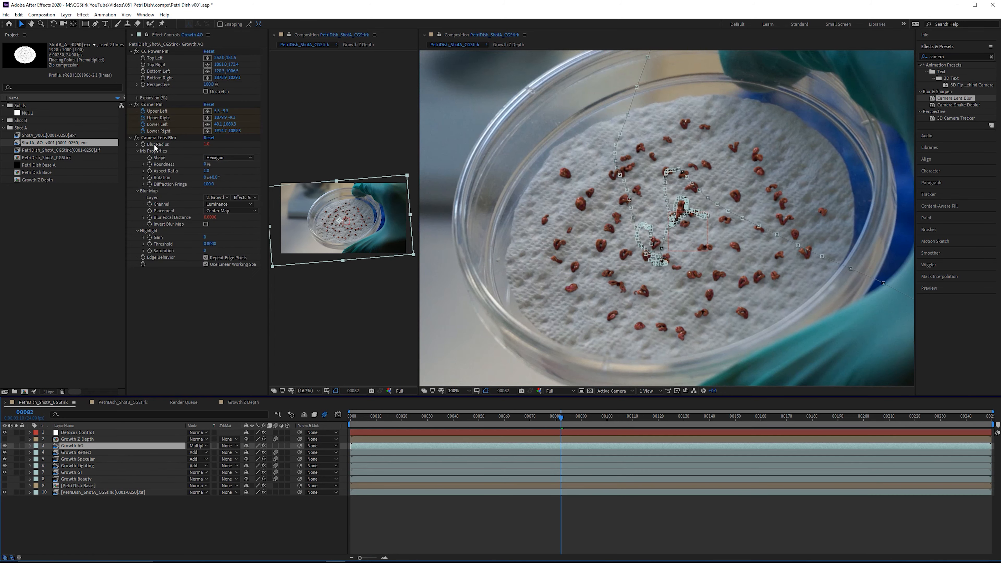
left_click(159, 138)
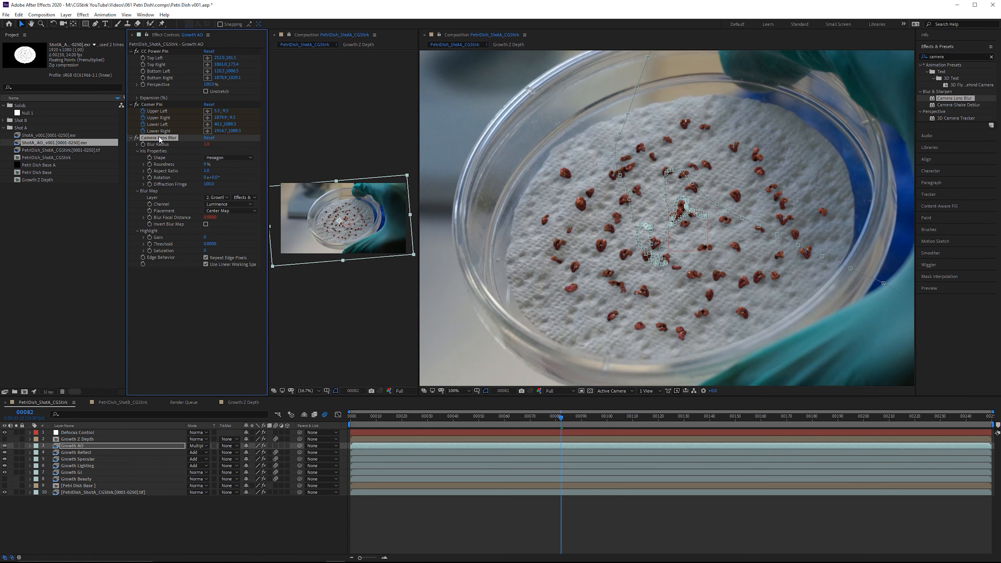
left_click(79, 453)
left_click(81, 459)
left_click(87, 466)
left_click(84, 472)
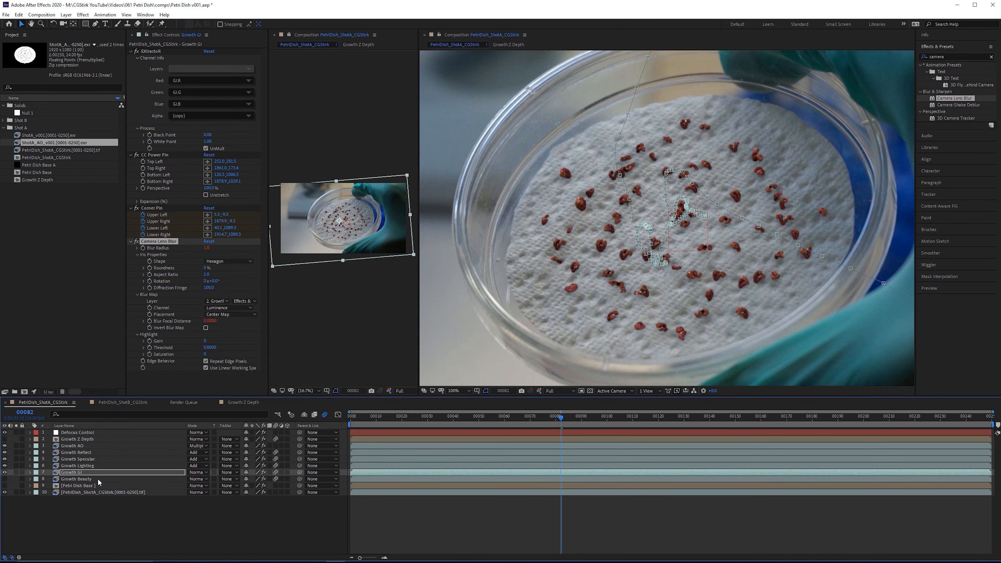
Move Growth Beauty to the top of the layer stack and hide both it and the Defocus Control null
left_click(95, 480)
left_click_drag(78, 477, 110, 430)
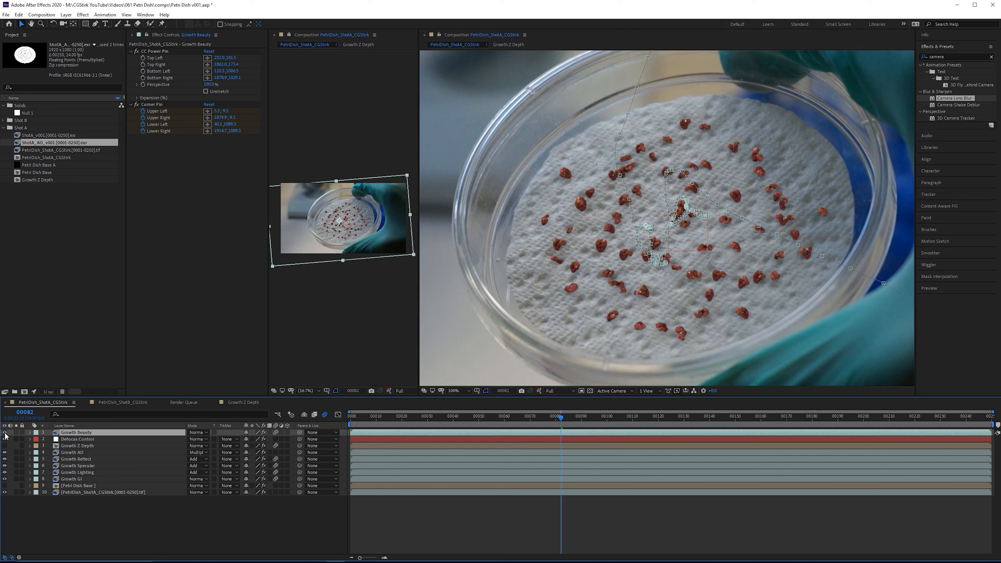
left_click(5, 433)
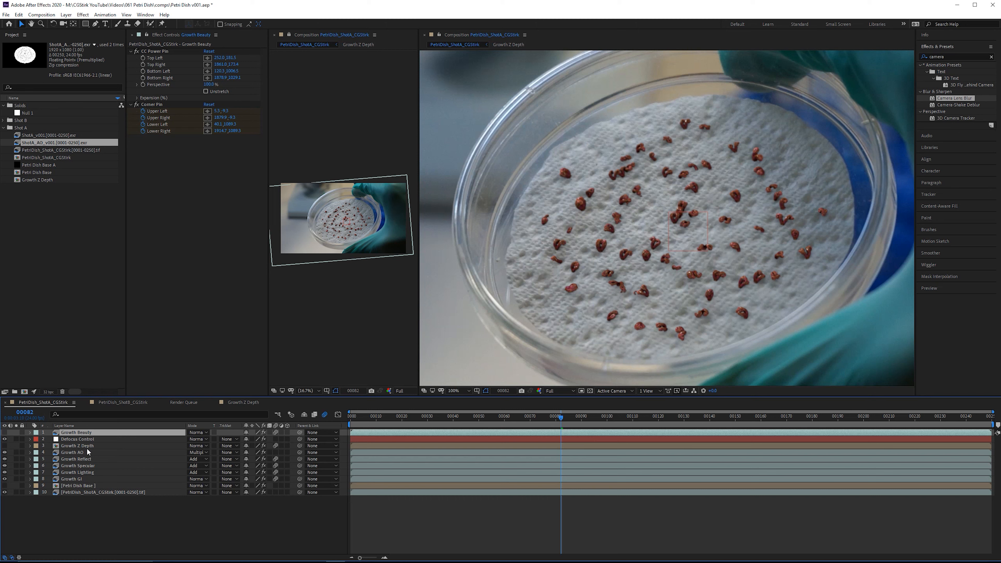
left_click(89, 439)
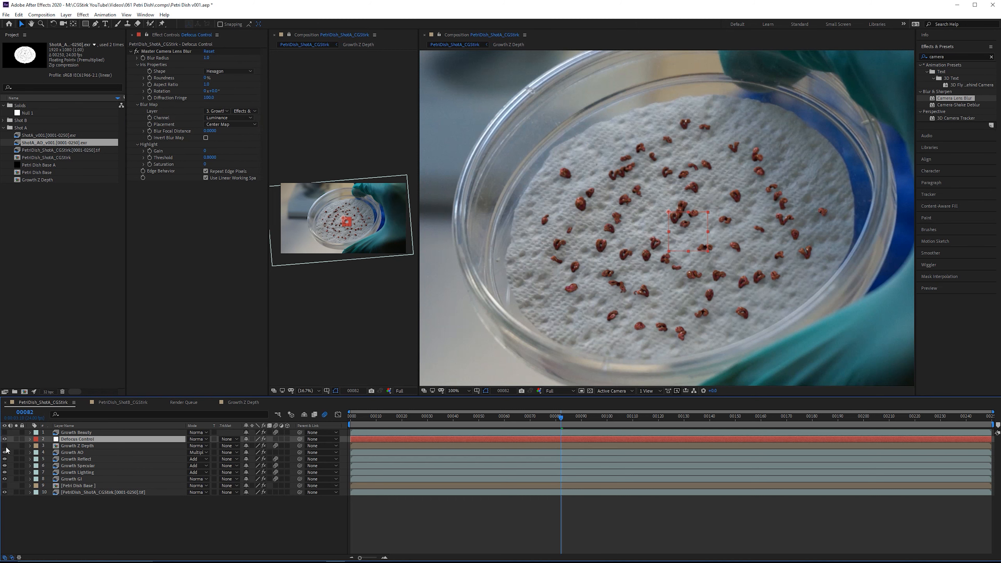
left_click(4, 440)
Examine up close how the growths' sharpness compares with the footage across the petri dish
scroll(702, 192, "up", 1)
left_click_drag(702, 192, 611, 249)
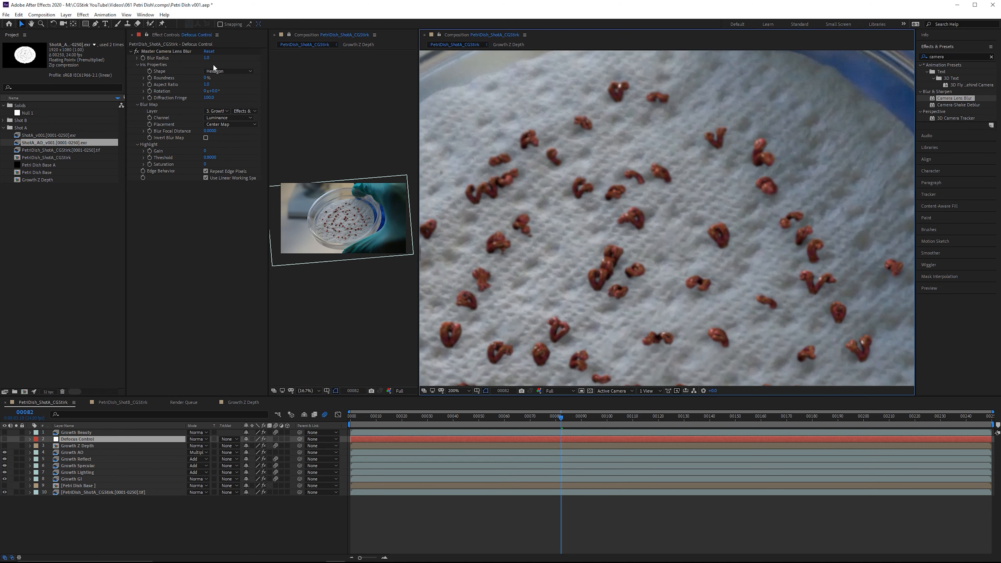
left_click_drag(646, 185, 625, 247)
left_click_drag(522, 232, 712, 217)
scroll(706, 118, "up", 1)
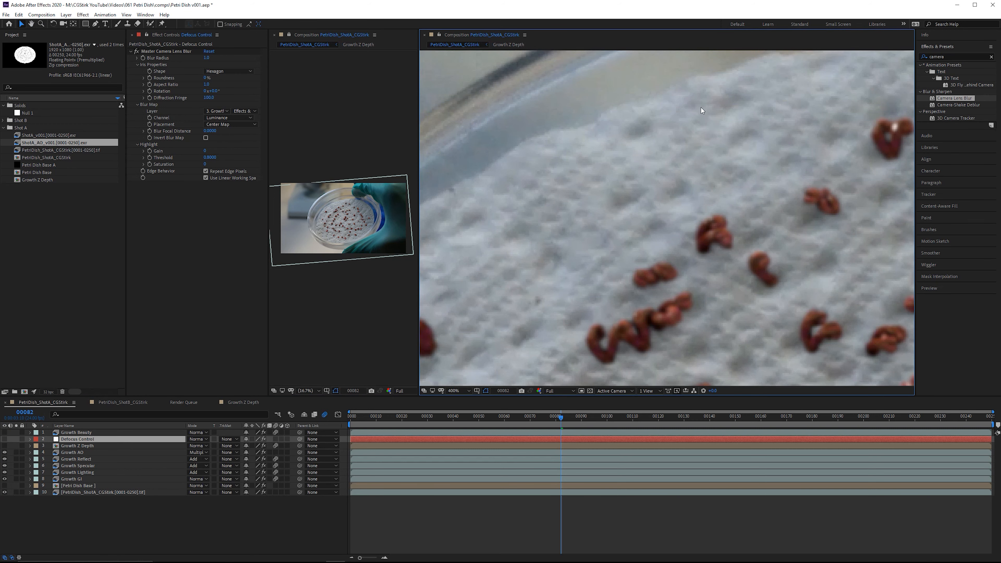
left_click_drag(732, 166, 609, 227)
scroll(687, 268, "down", 1)
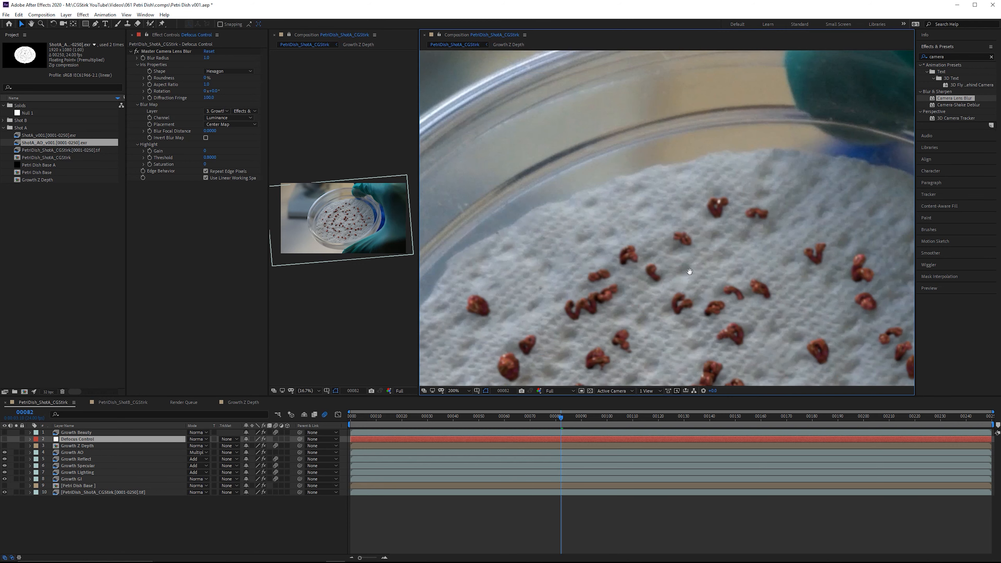
left_click_drag(701, 367, 655, 195)
scroll(654, 193, "up", 1)
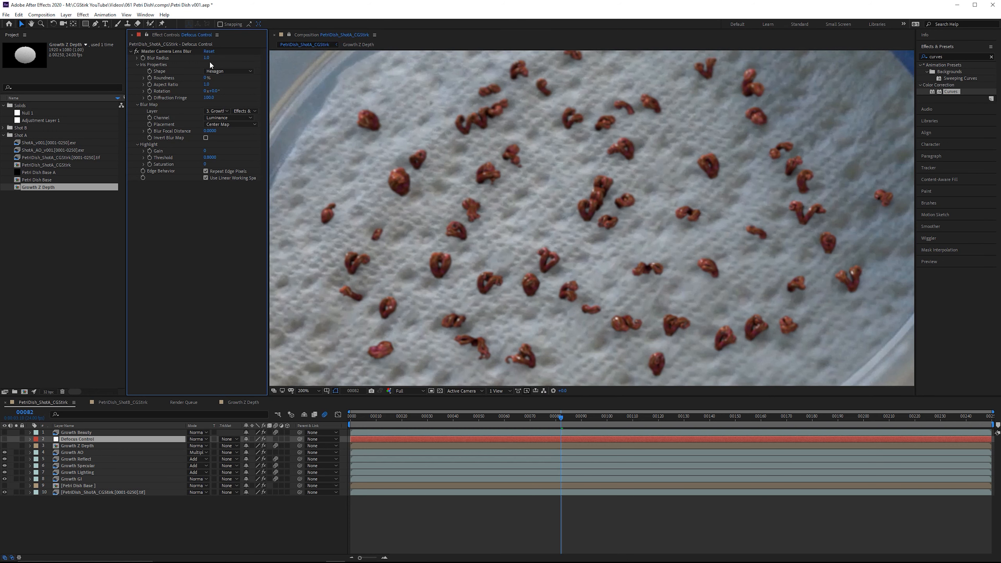
Set the Blur Radius of Master Camera Lens Blur to 20 to exaggerate the defocus
left_click(206, 58)
type("20")
key("Return")
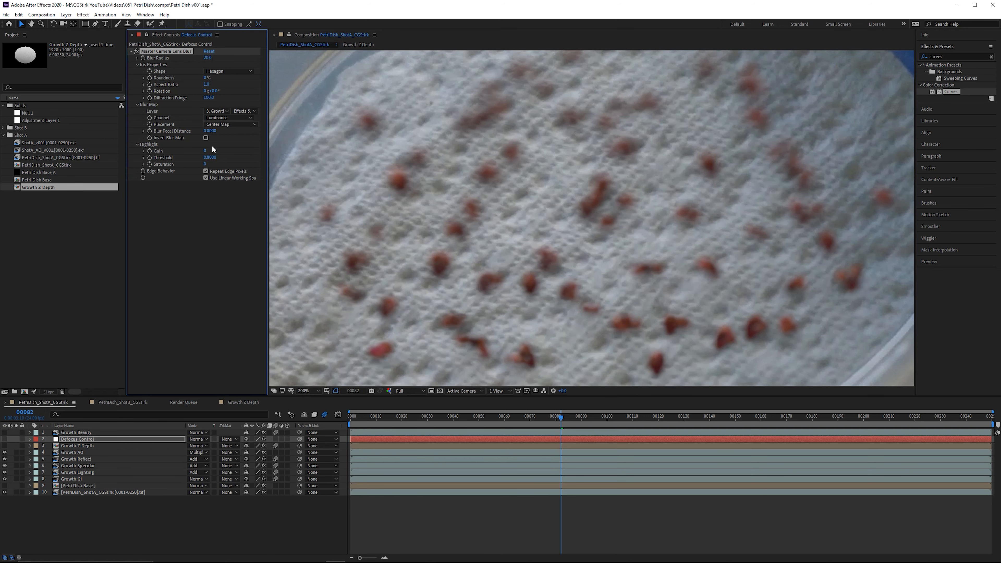
Adjust the Blur Focal Distance of Master Camera Lens Blur to about 0.4, focusing on the growths near the dish's centre
left_click_drag(210, 131, 232, 134)
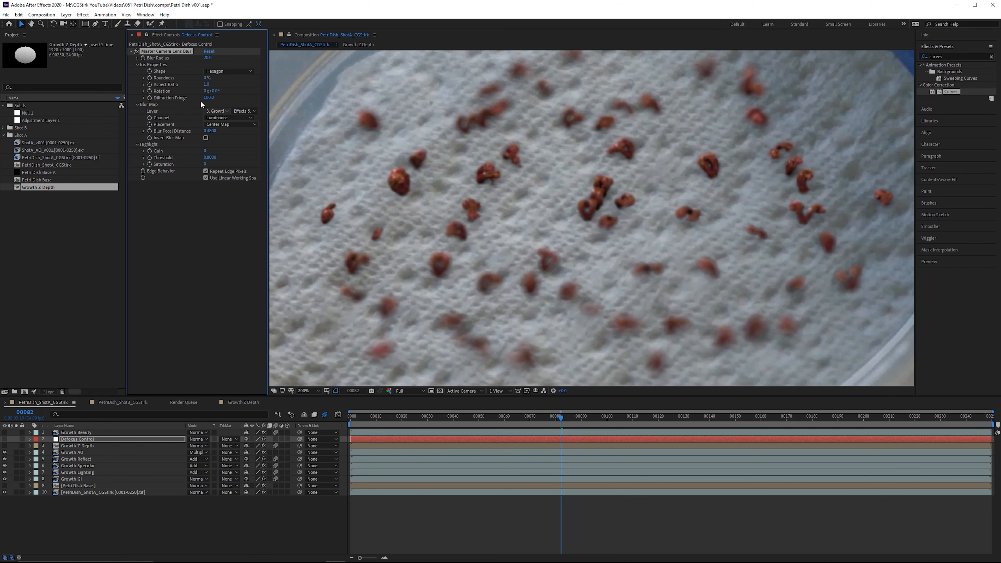
left_click_drag(209, 132, 206, 131)
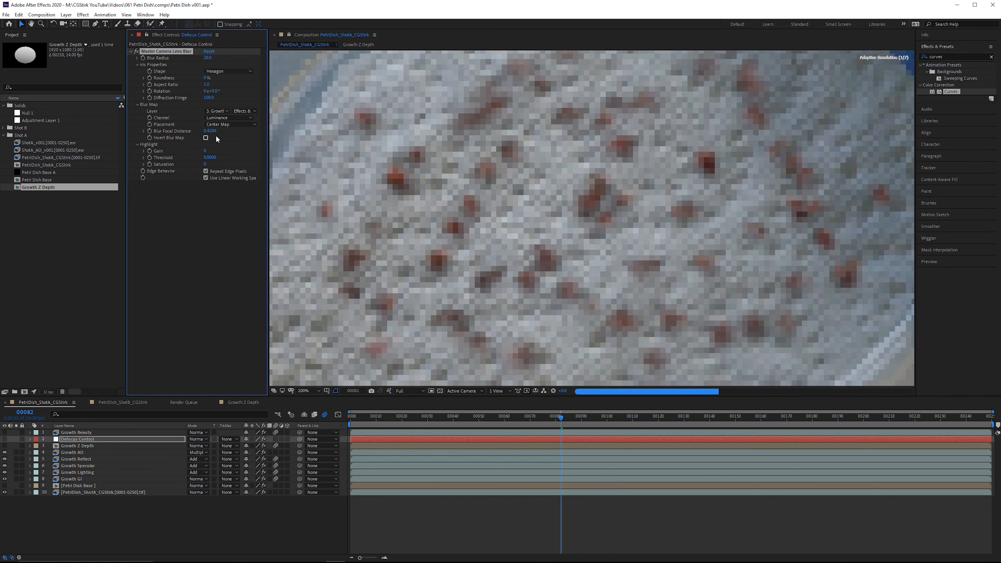
scroll(653, 220, "down", 2)
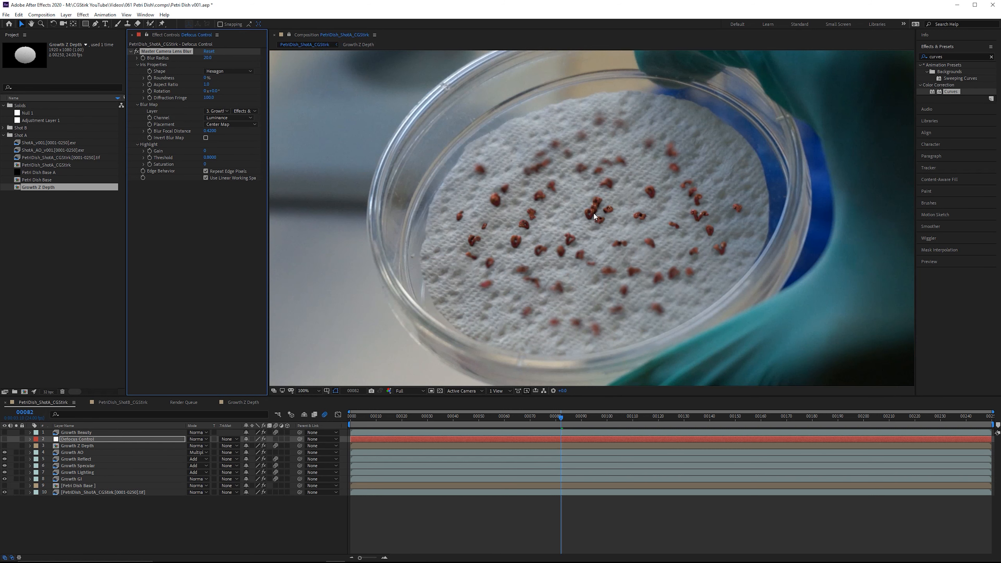
scroll(582, 213, "up", 1)
Set the Blur Radius of Master Camera Lens Blur to 5 and check the growths toward the dish's far edge
left_click(208, 58)
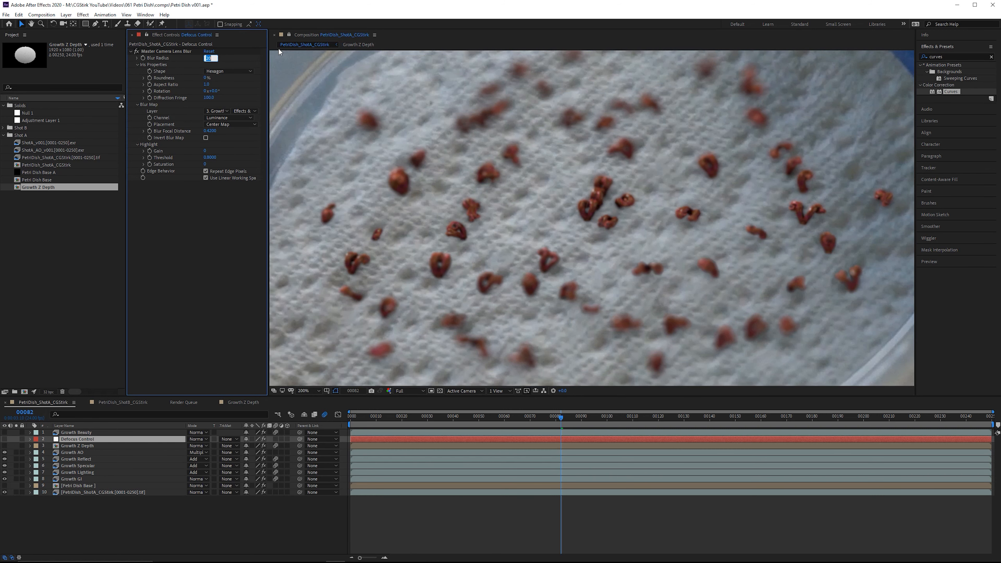
type("5")
key("Return")
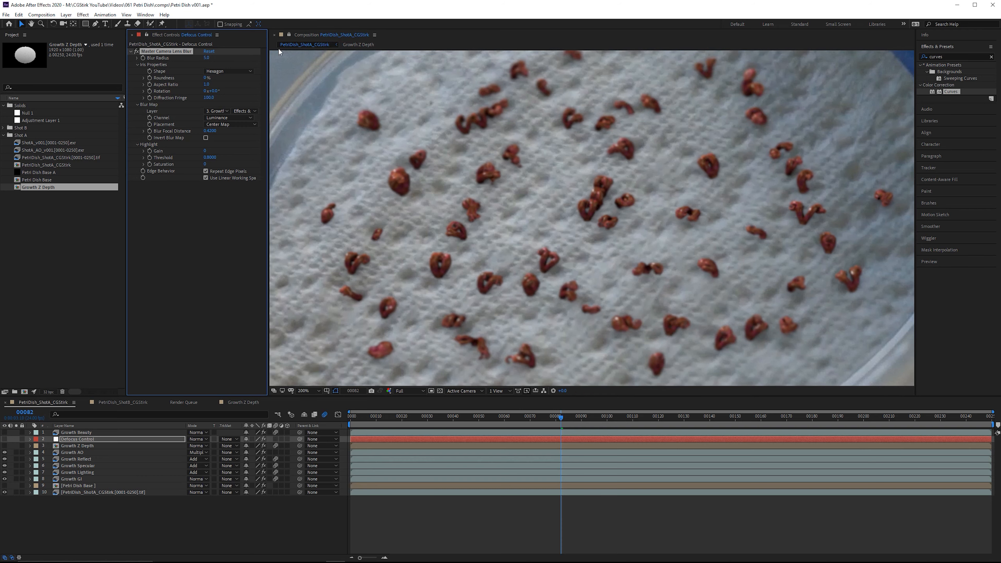
left_click_drag(546, 99, 531, 149)
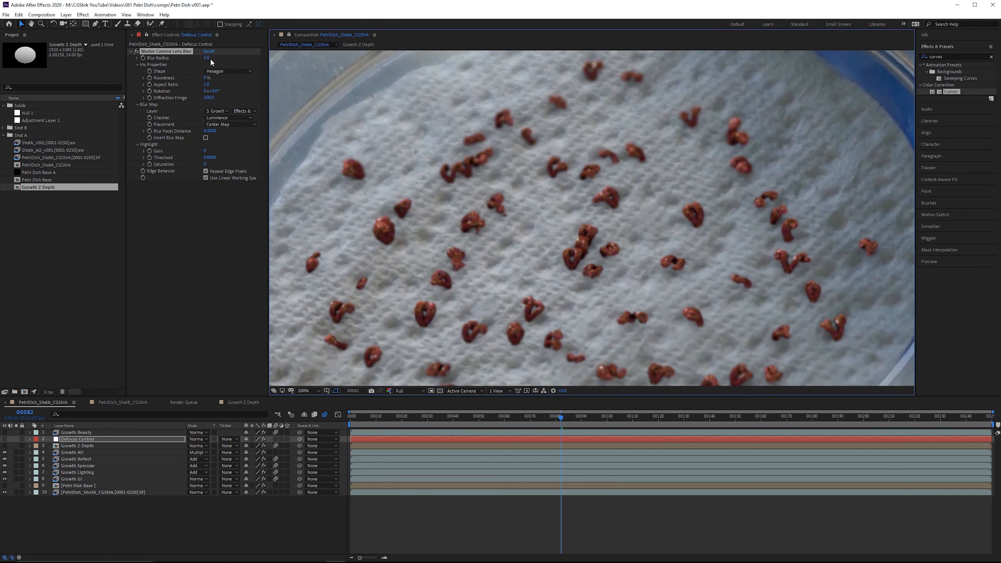
Lower the Blur Radius of Master Camera Lens Blur to 1, raise it to 2, and review the growths across the whole dish
left_click(209, 58)
type("1")
key("Return")
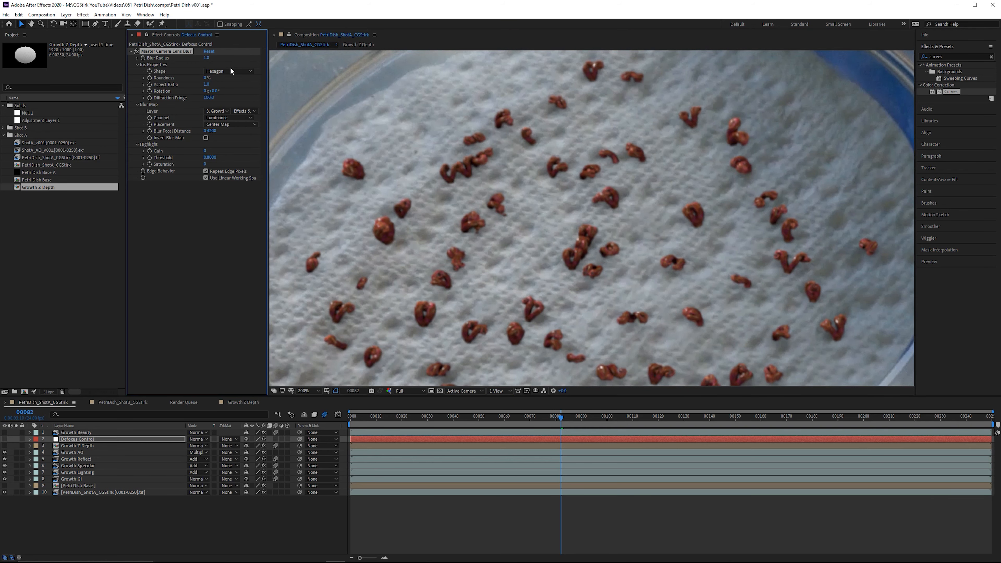
left_click(208, 58)
type("2")
key("Return")
left_click_drag(532, 109, 667, 158)
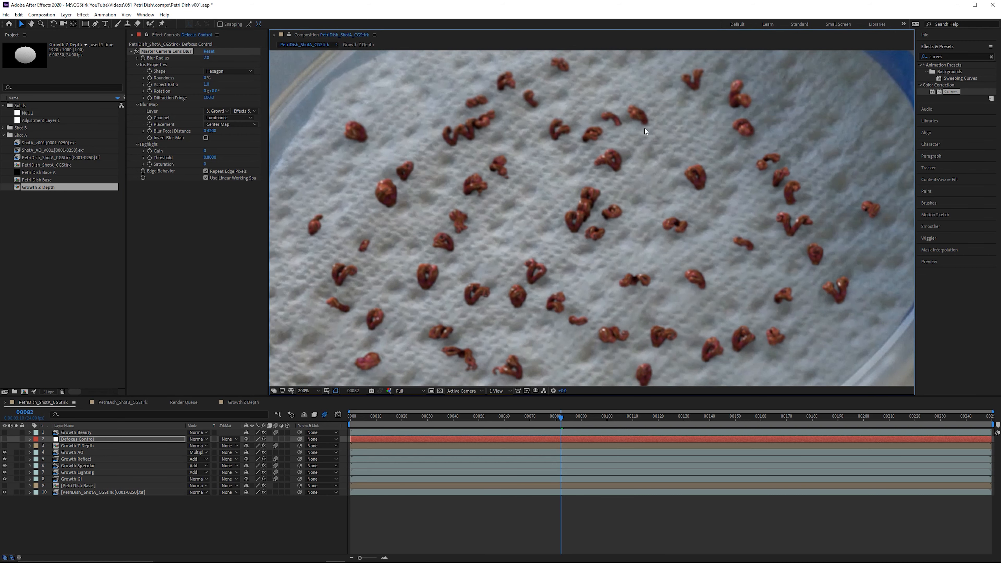
scroll(667, 162, "down", 2)
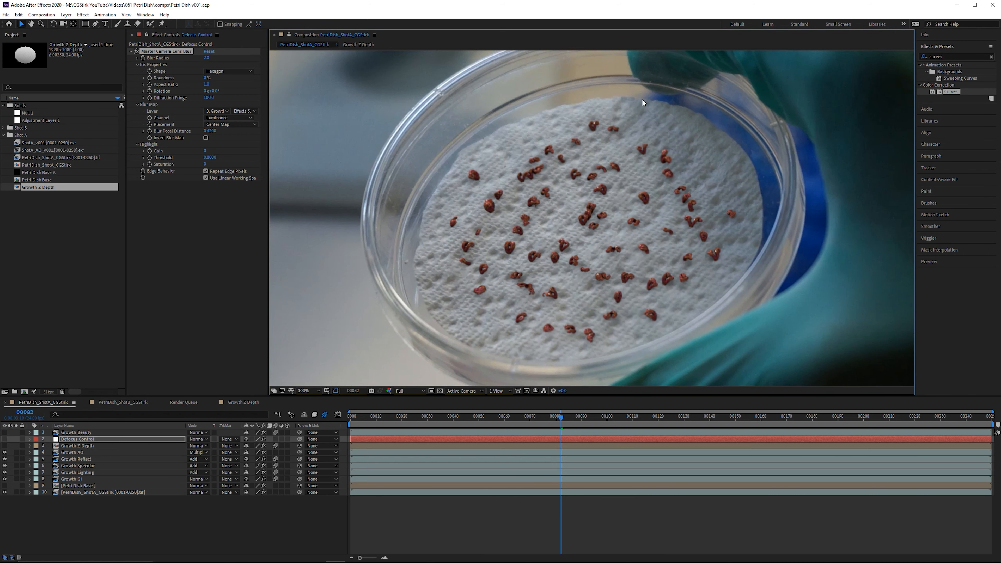
Open the Petri Dish Base precomp in a second viewer beside the Shot A comp, with both frames fitted to view
left_click(78, 485)
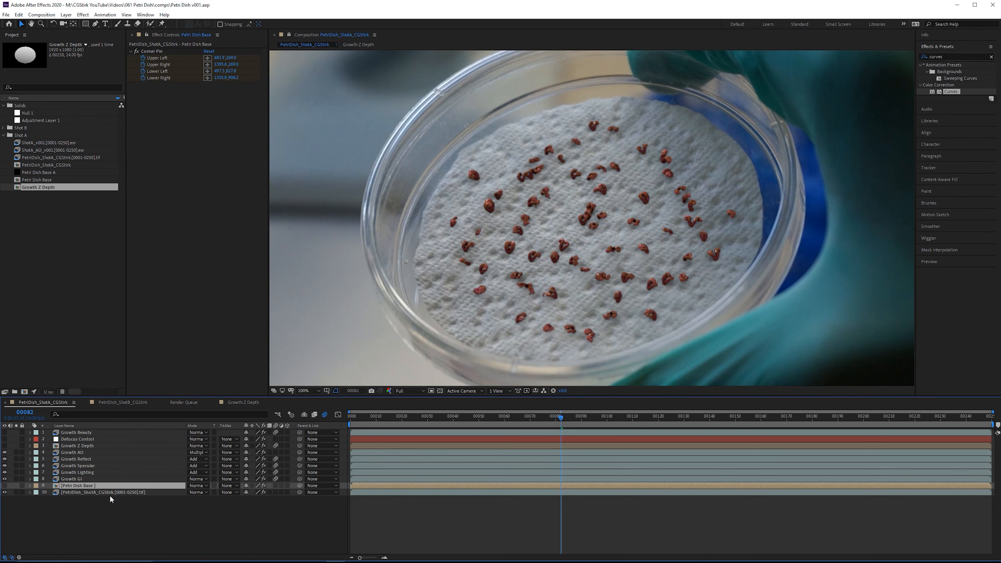
double_click(86, 485)
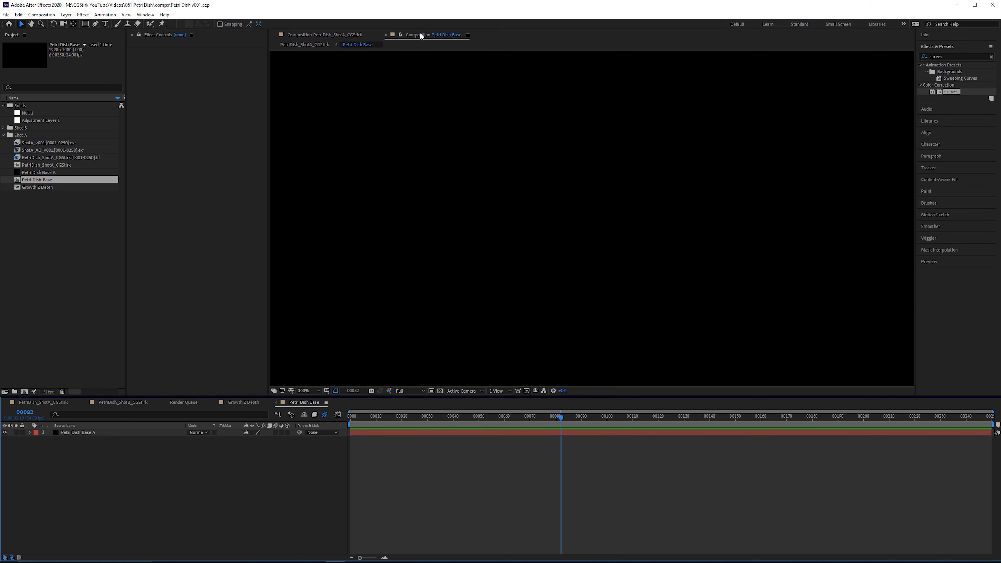
left_click_drag(420, 36, 848, 134)
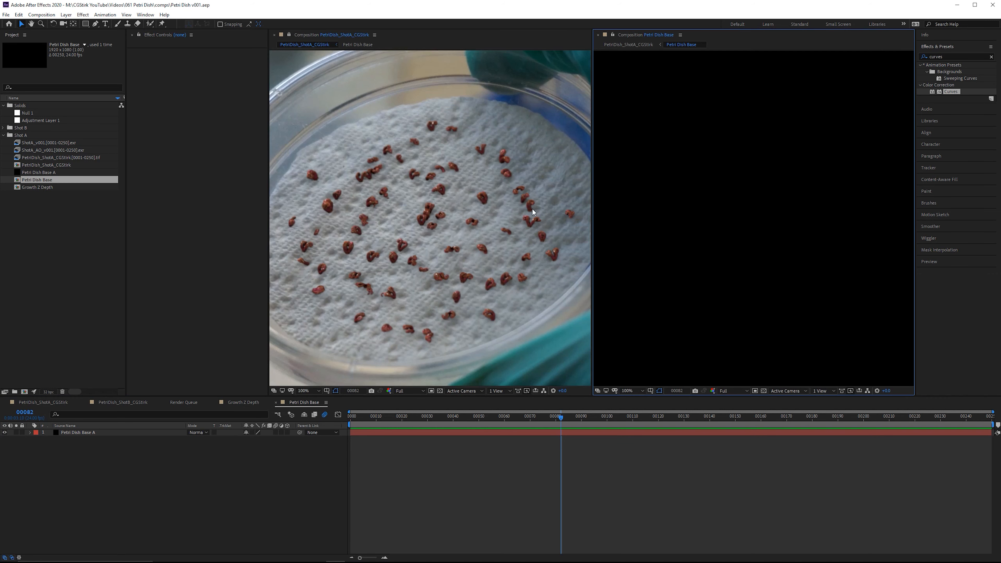
key("shift+slash")
key("shift+slash")
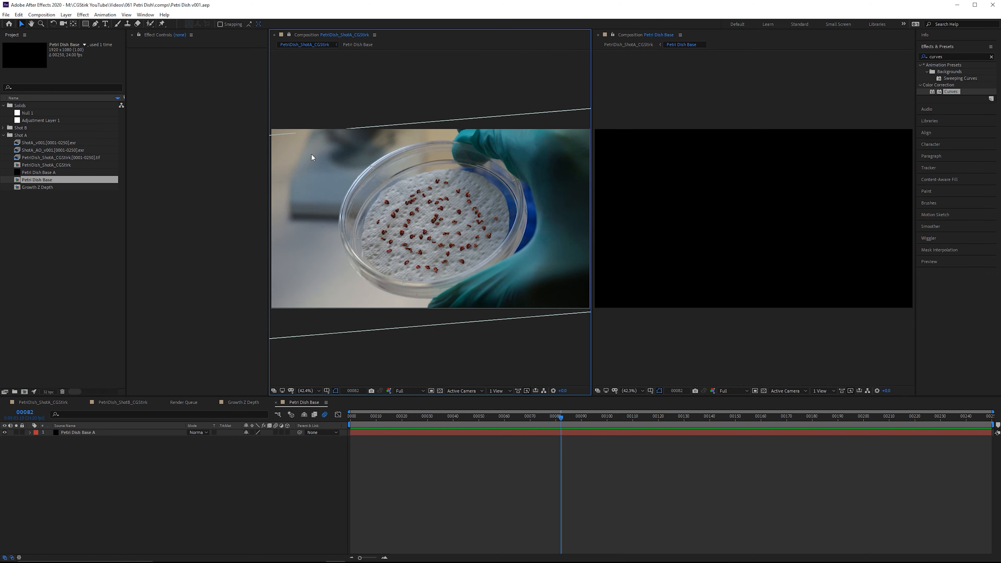
left_click_drag(268, 84, 244, 83)
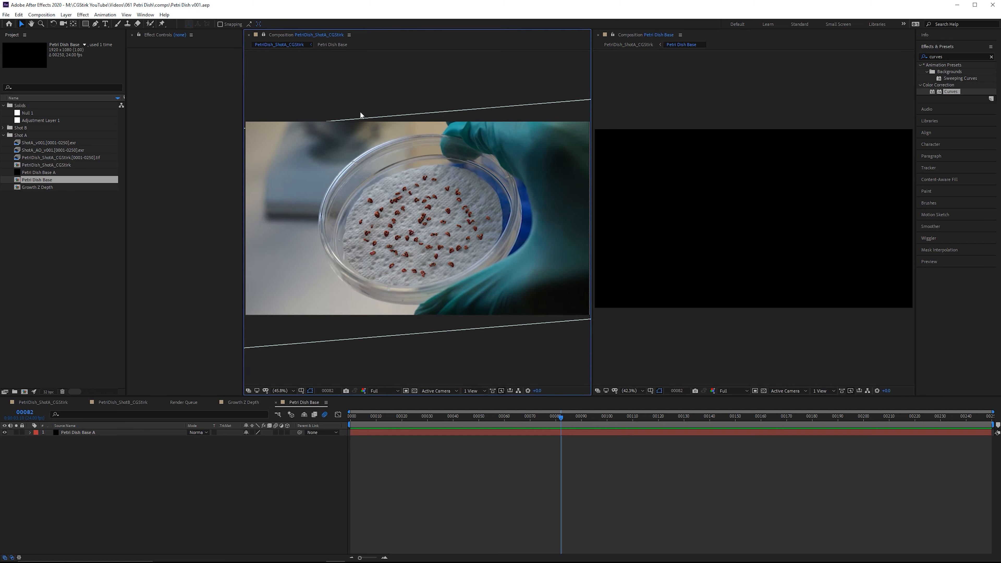
Make the Petri Dish Base layer visible in the Shot A comp and reopen its precomp for editing
left_click(42, 402)
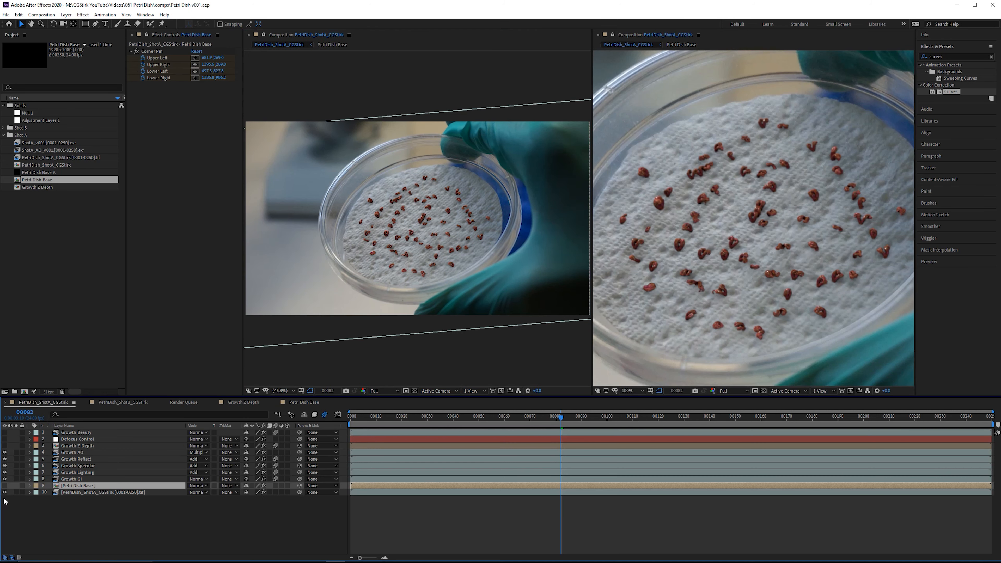
left_click(4, 485)
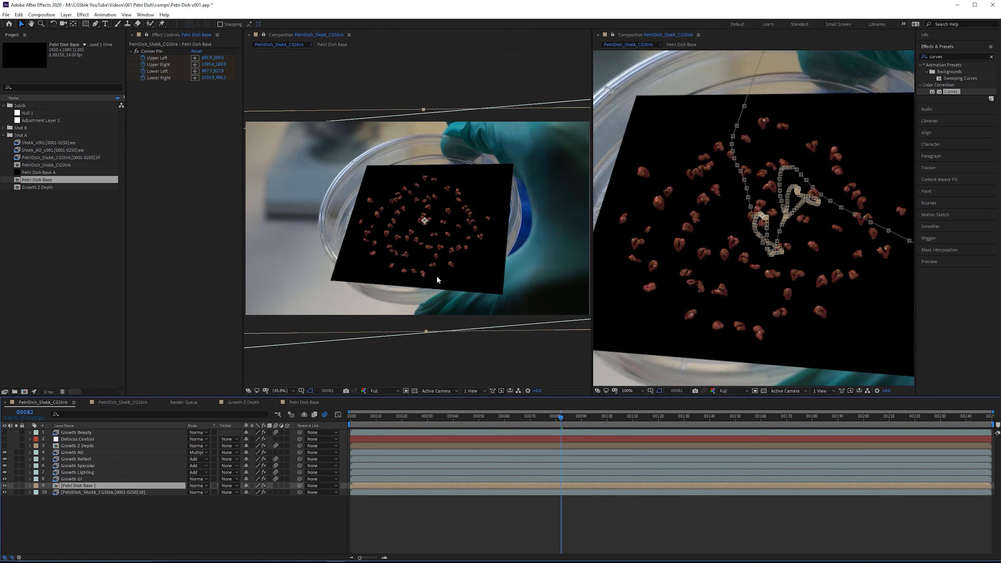
double_click(174, 486)
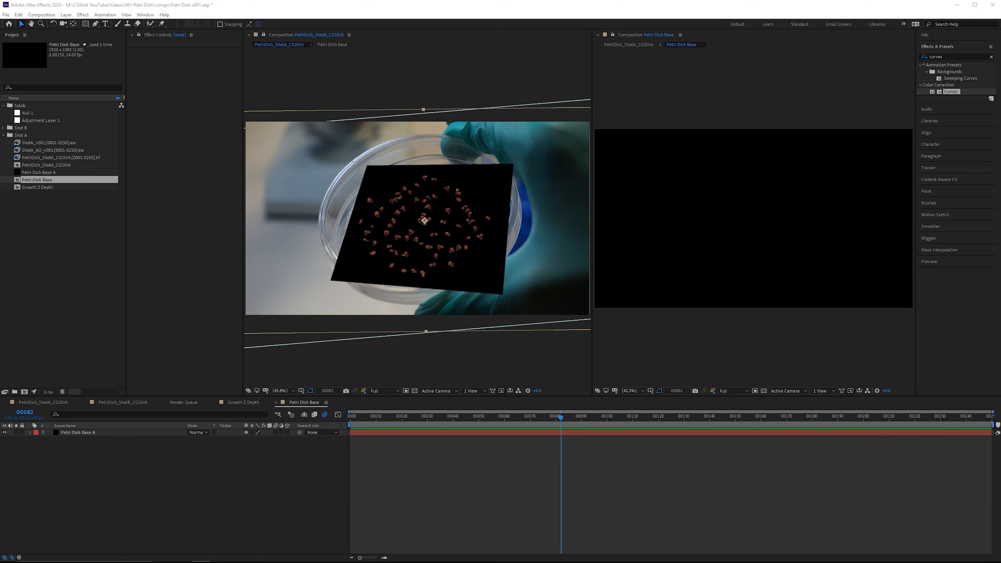
Create a project folder named Textures
right_click(53, 250)
left_click(118, 261)
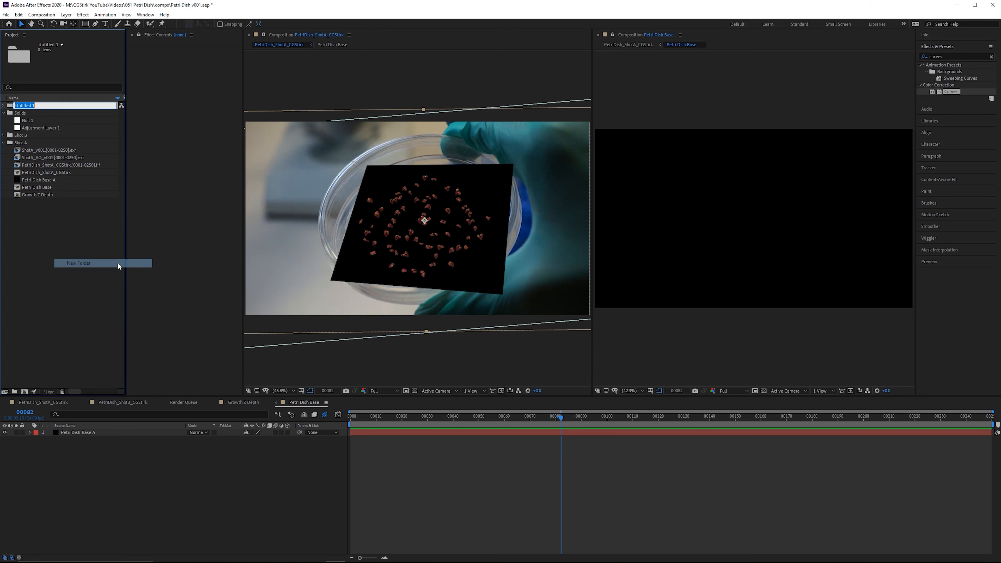
type("Textures")
key("Return")
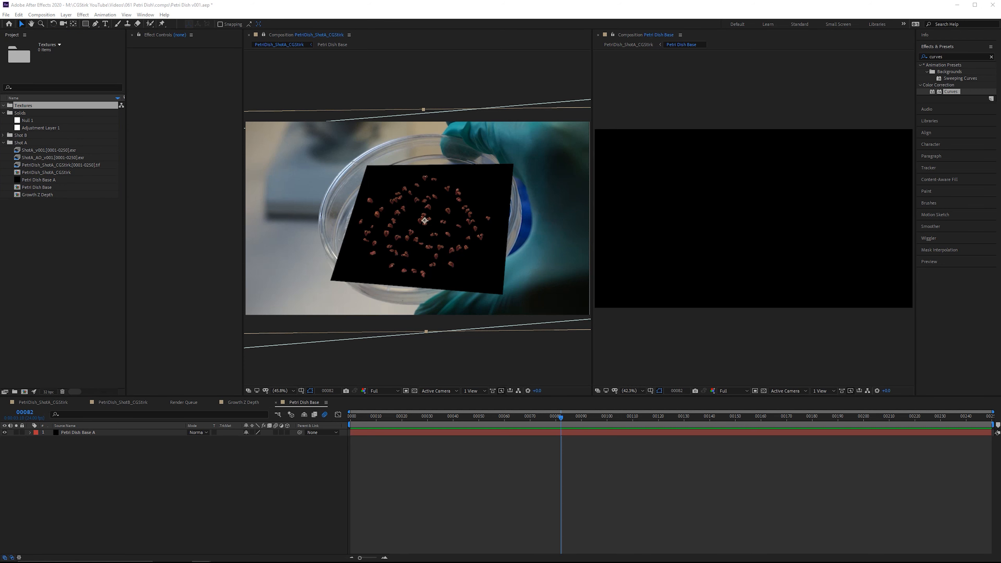
Import texture images into the Textures folder, including Pomegranate.jpg, PlasterColoured0313_14_L.jpg, Moisture.png, Grunge 7.png and Grunge 14.png
left_click_drag(49, 189, 74, 106)
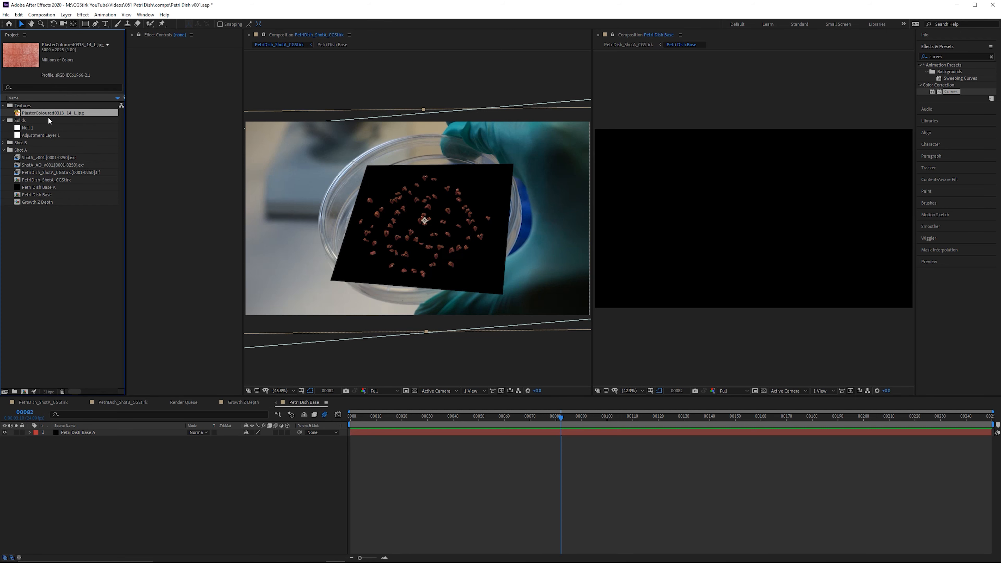
left_click_drag(73, 158, 73, 106)
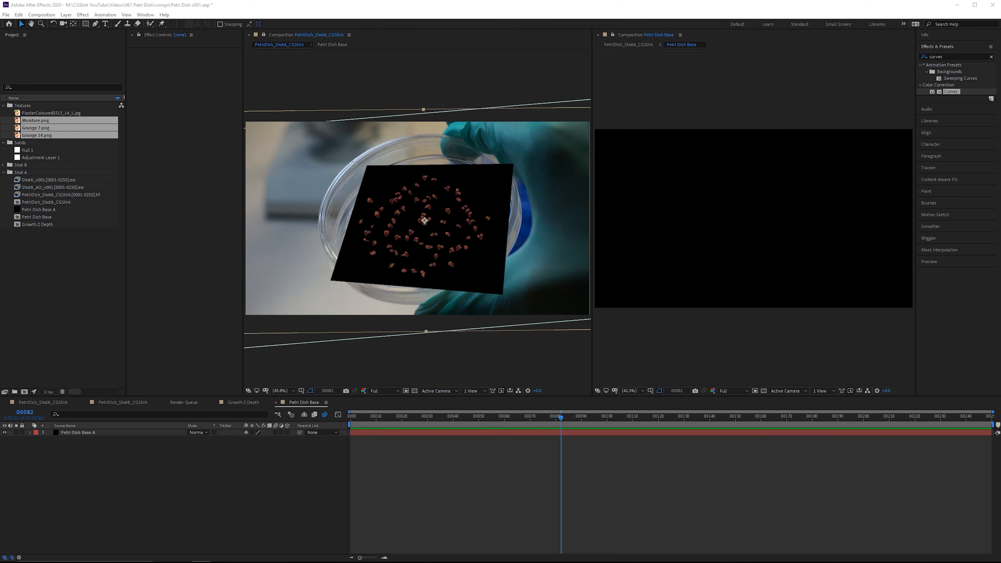
left_click_drag(75, 172, 74, 123)
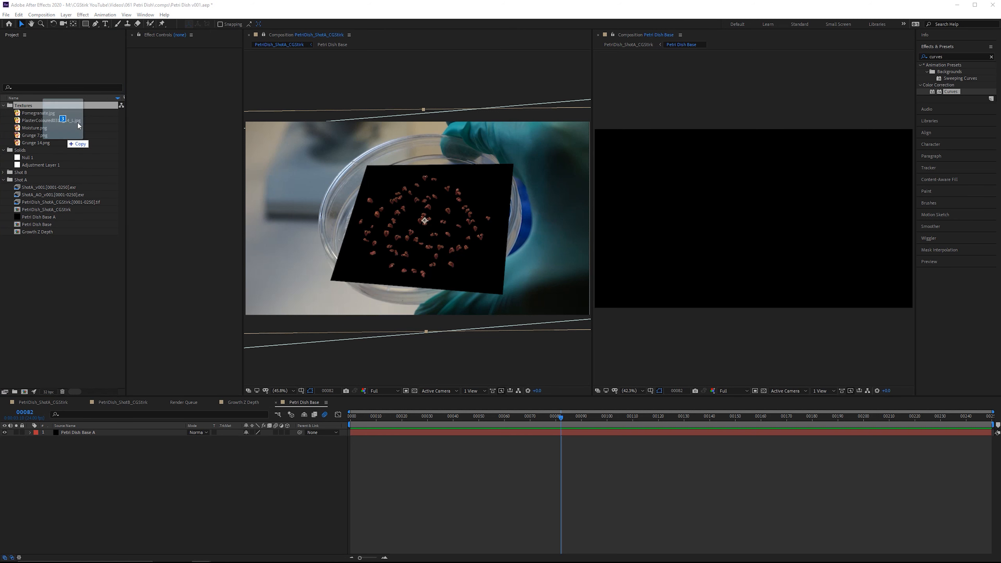
Replace the Petri Dish Base A solid with Pomegranate.jpg and scale the texture to about 325% so it fills the precomp
left_click_drag(55, 120, 103, 432)
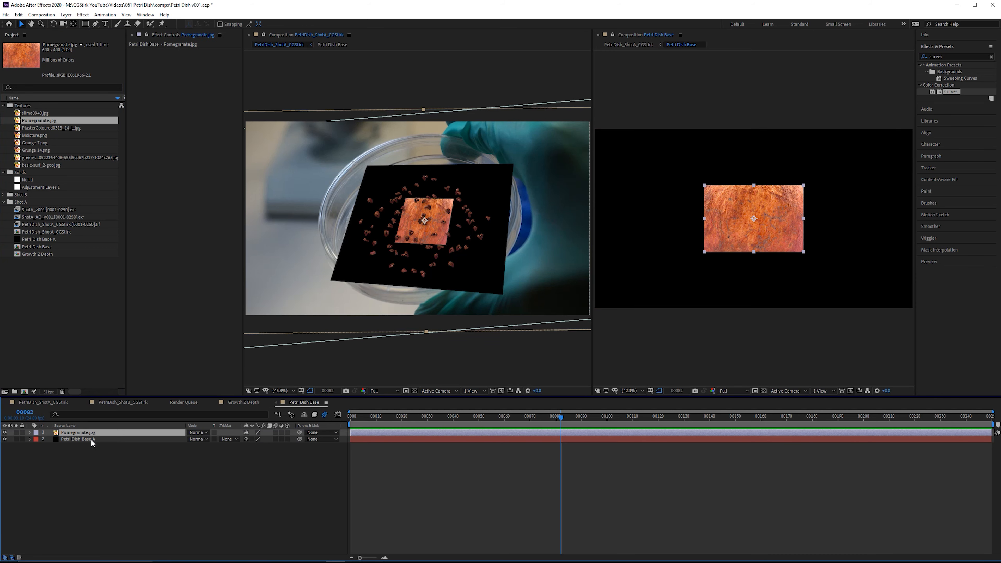
left_click(91, 439)
key("Delete")
left_click(98, 432)
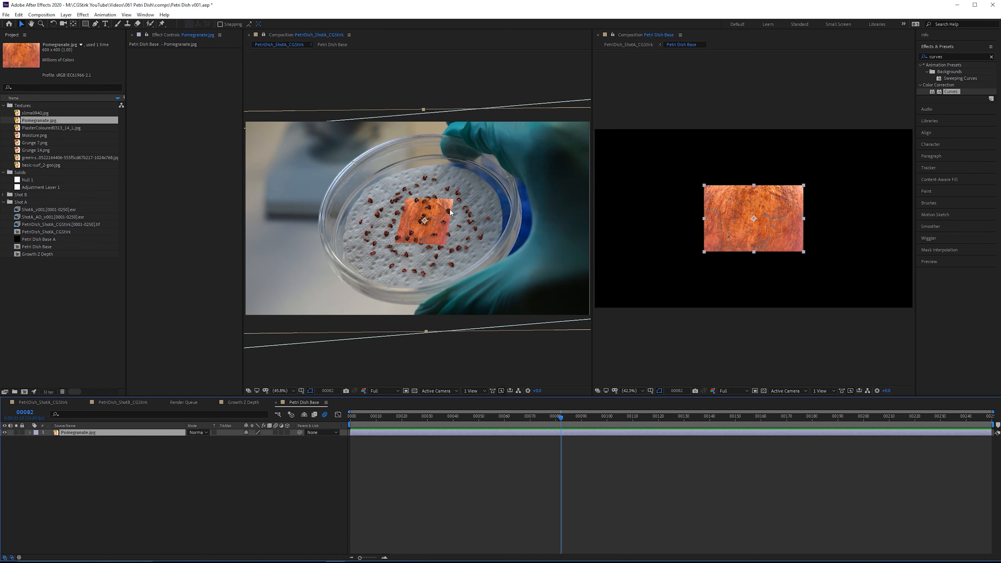
left_click_drag(266, 439, 342, 429)
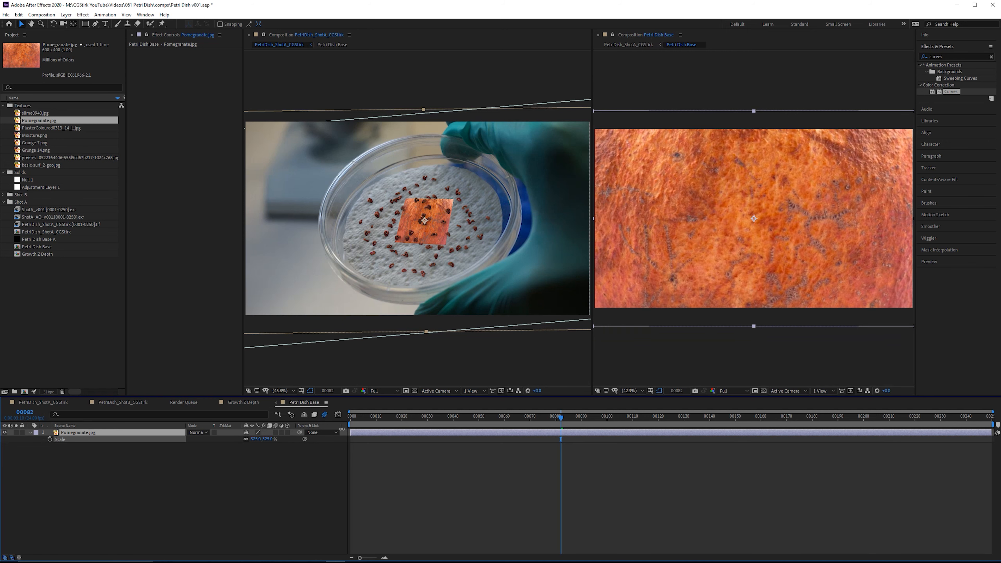
Add Moisture.png above the Pomegranate.jpg layer and scale it down to about 26% to fit the precomp frame
left_click(41, 135)
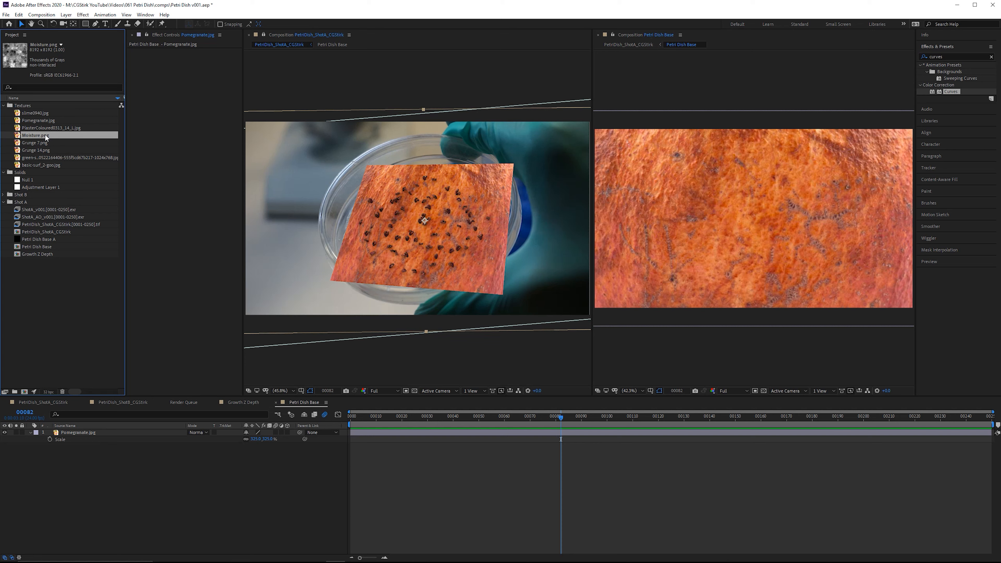
left_click_drag(51, 135, 91, 431)
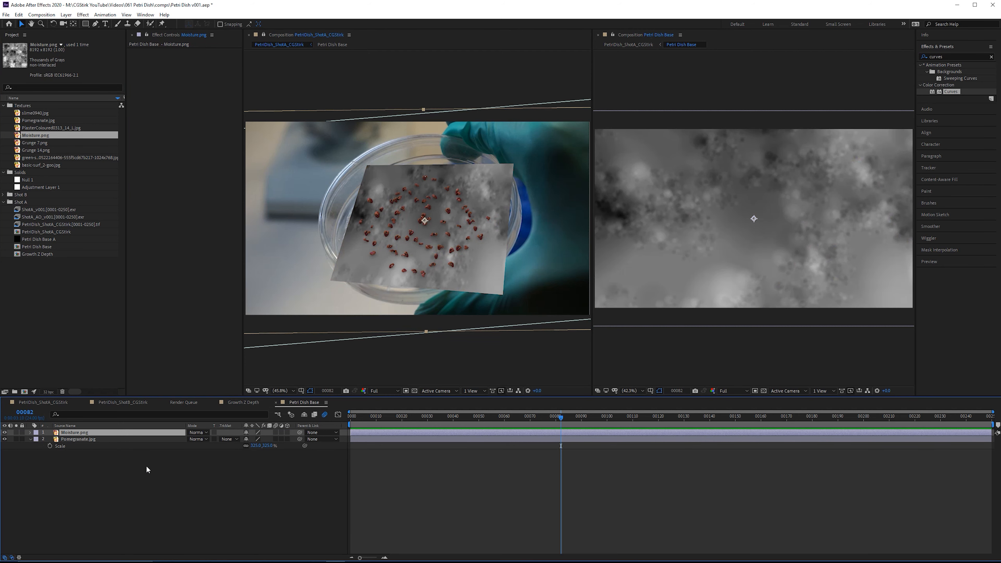
key("comma")
key("comma")
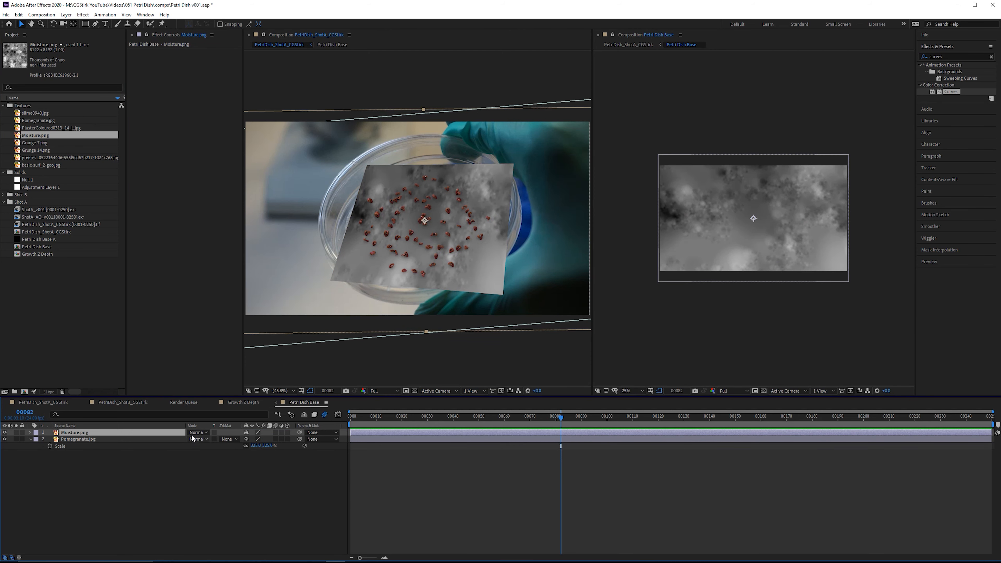
key("s")
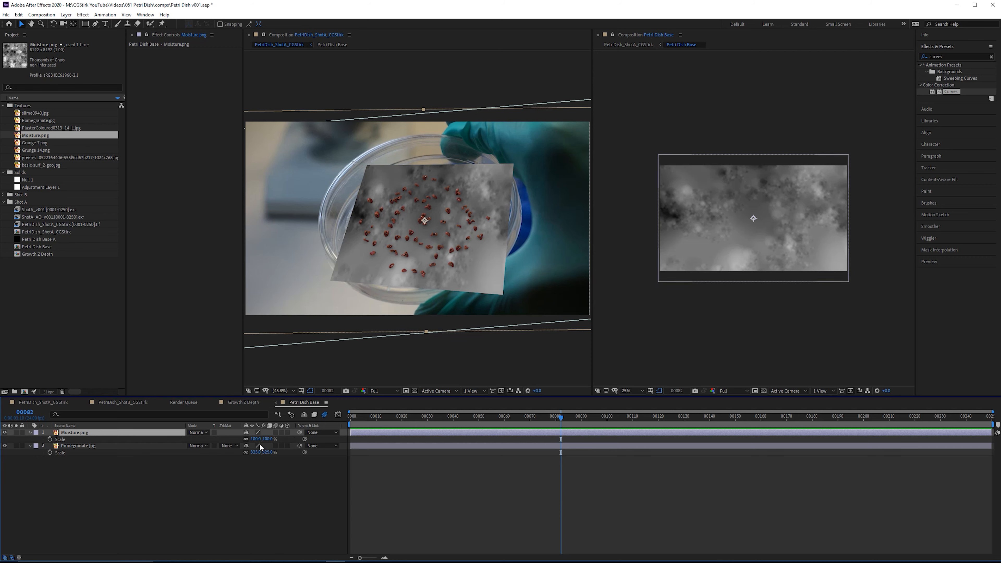
key("comma")
key("comma")
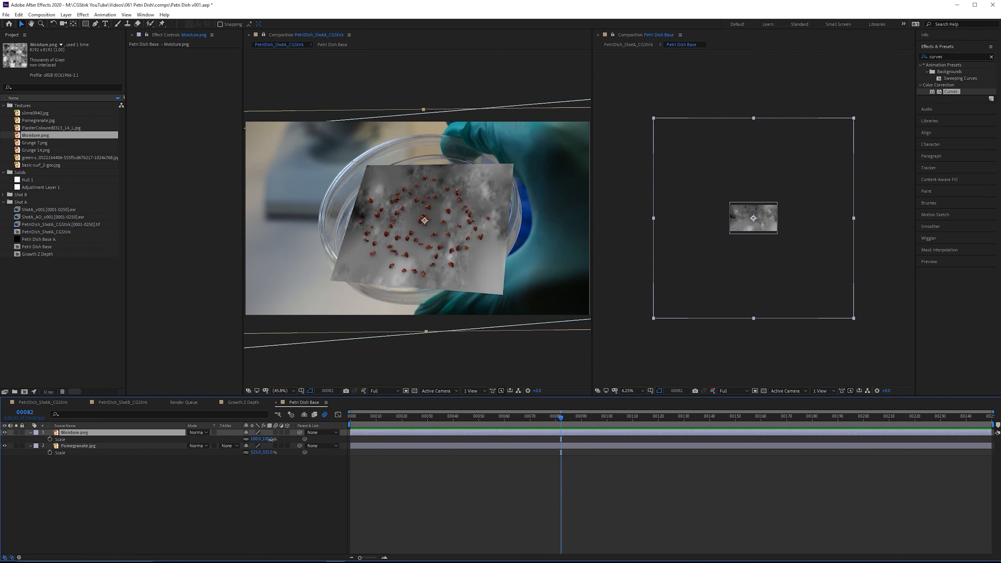
left_click_drag(271, 440, 241, 439)
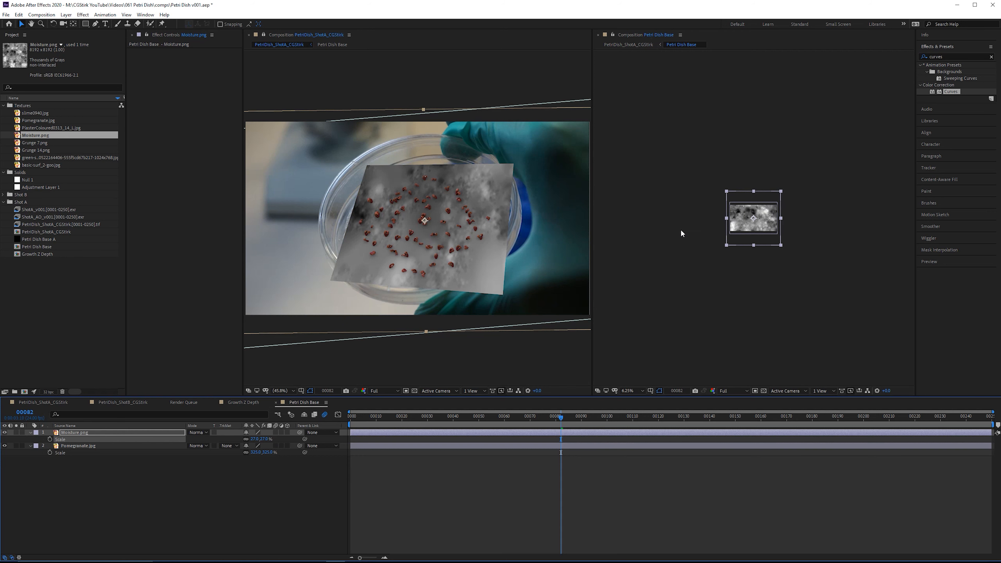
key("period")
key("period")
key("period")
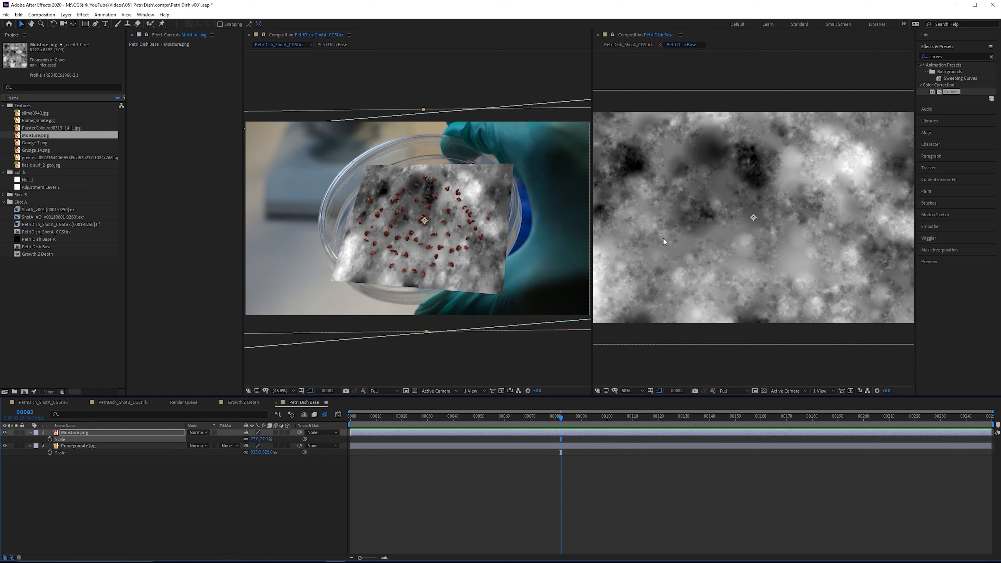
key("shift+slash")
left_click_drag(263, 440, 262, 440)
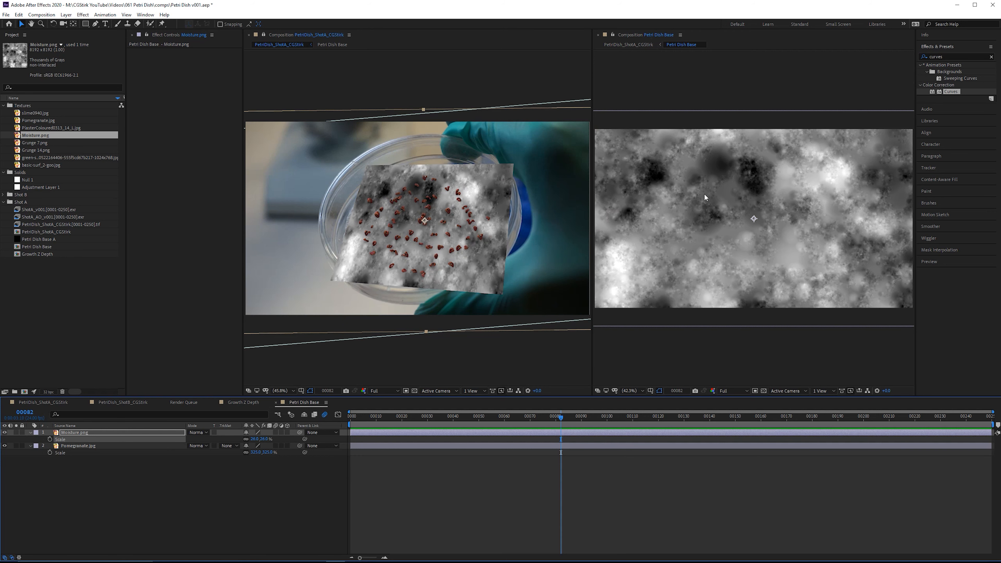
Draw a closed, irregular mask on the Moisture.png layer with the Pen tool, running just inside the frame's edges
key("g")
left_click(622, 194)
left_click(629, 160)
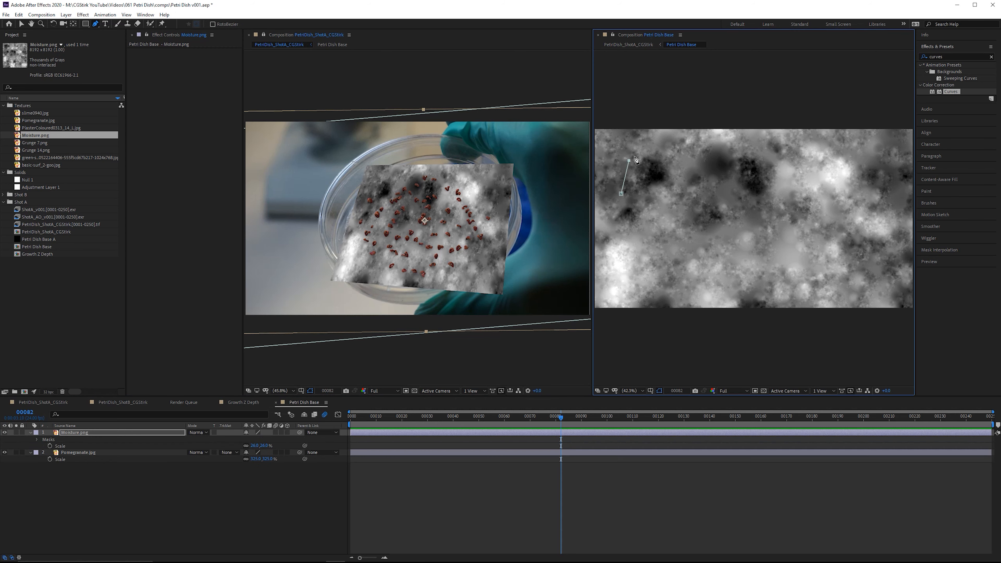
left_click(652, 152)
left_click(689, 170)
left_click(715, 159)
left_click(757, 145)
left_click(781, 162)
left_click(889, 260)
left_click(893, 275)
left_click(851, 281)
left_click(796, 290)
left_click(757, 290)
left_click(641, 287)
left_click(645, 276)
left_click(621, 277)
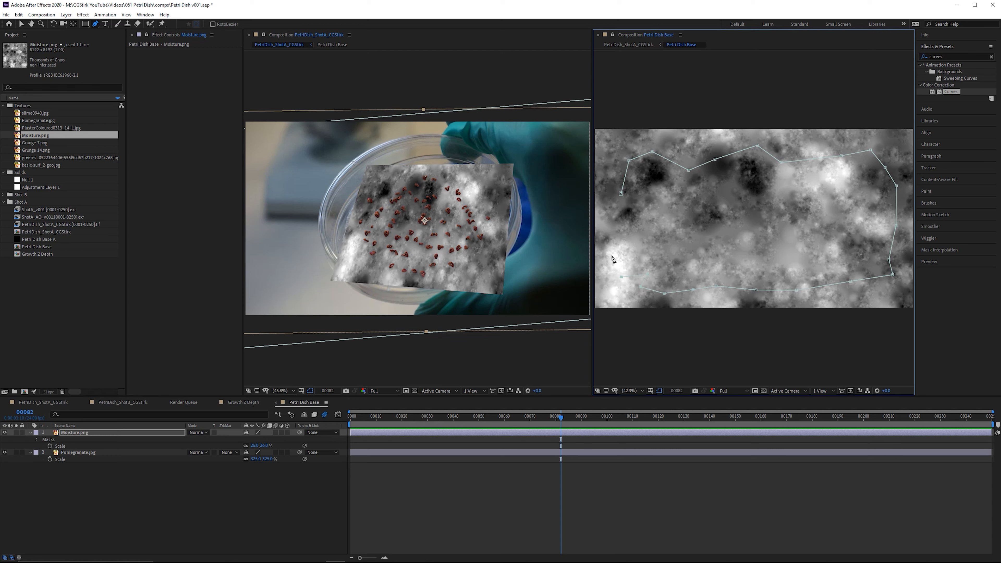
left_click(611, 272)
left_click(612, 254)
left_click(616, 232)
left_click(613, 204)
left_click(622, 194)
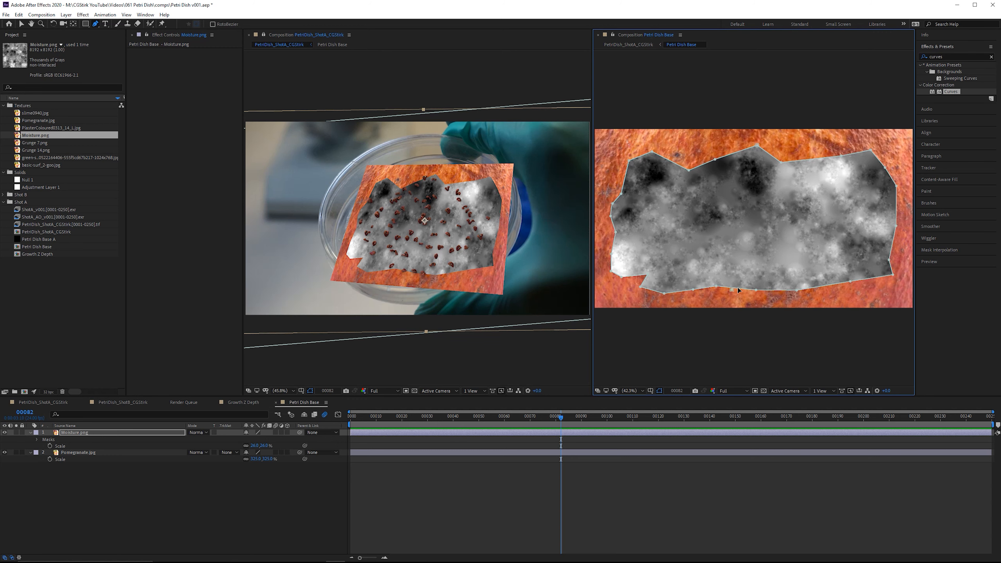
Reshape the Moisture.png mask by adjusting points along its lower, right and upper edges for a more uneven outline
left_click_drag(736, 288, 735, 283)
left_click_drag(717, 287, 716, 292)
left_click_drag(797, 290, 845, 292)
left_click_drag(897, 226, 882, 226)
left_click_drag(812, 159, 811, 170)
Find the Roughen Edges effect and apply it to the Moisture.png layer
left_click(959, 58)
type("roughen")
left_click_drag(959, 71, 139, 118)
key("v")
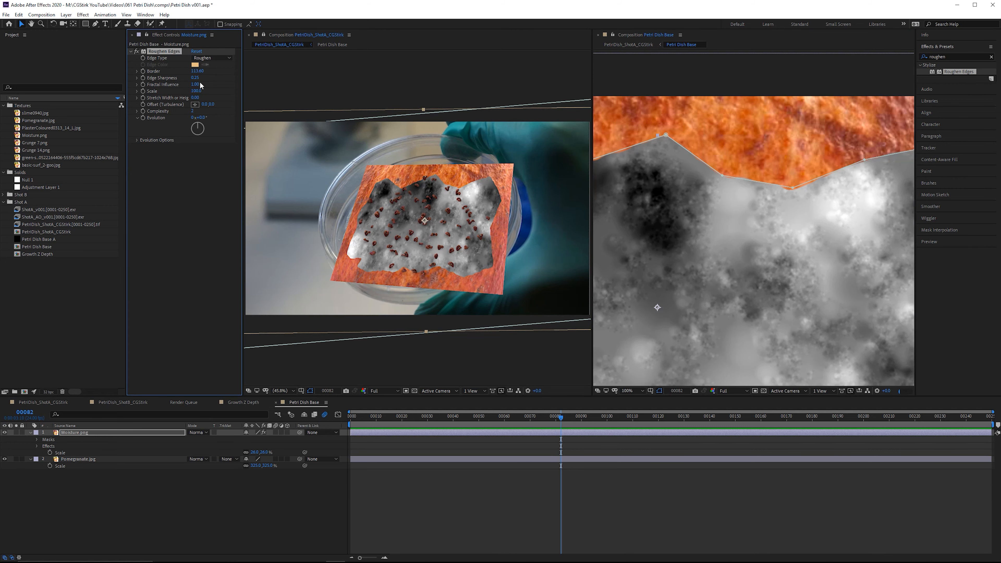
Set the Roughen Edges Border to 500 and feather Moisture.png's mask by about 842 pixels, enlarging the precomp viewer to inspect it
left_click_drag(197, 71, 247, 94)
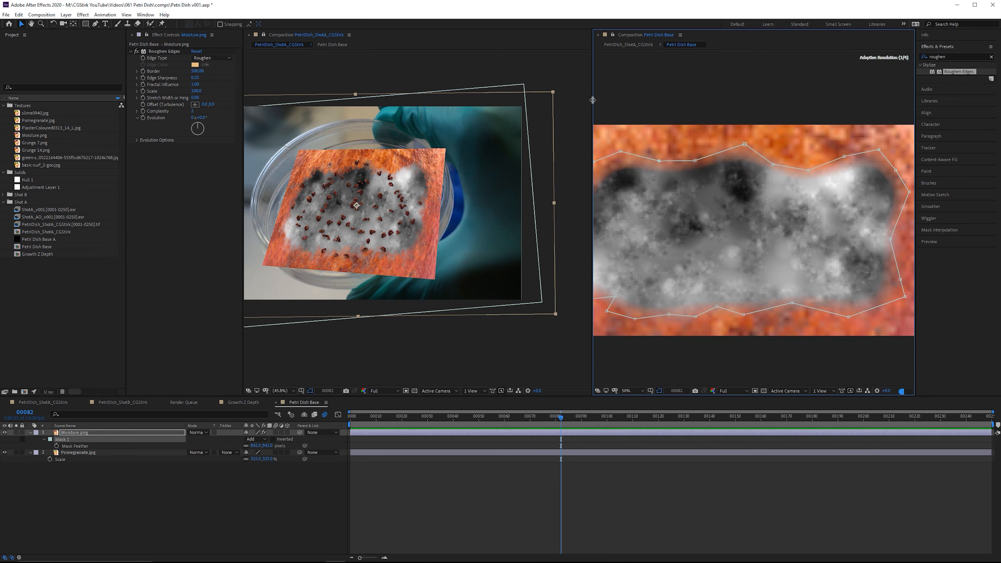
left_click_drag(592, 97, 510, 96)
left_click_drag(583, 190, 596, 186)
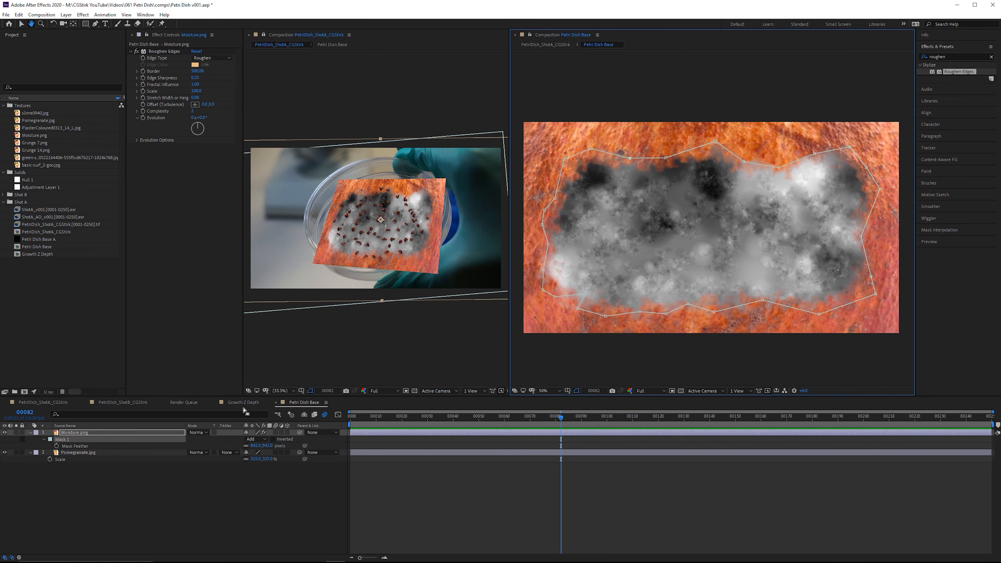
Set Pomegranate.jpg to use Moisture.png as its luma track matte and check the texture up close on the dish
left_click(77, 453)
left_click(228, 452)
left_click(253, 490)
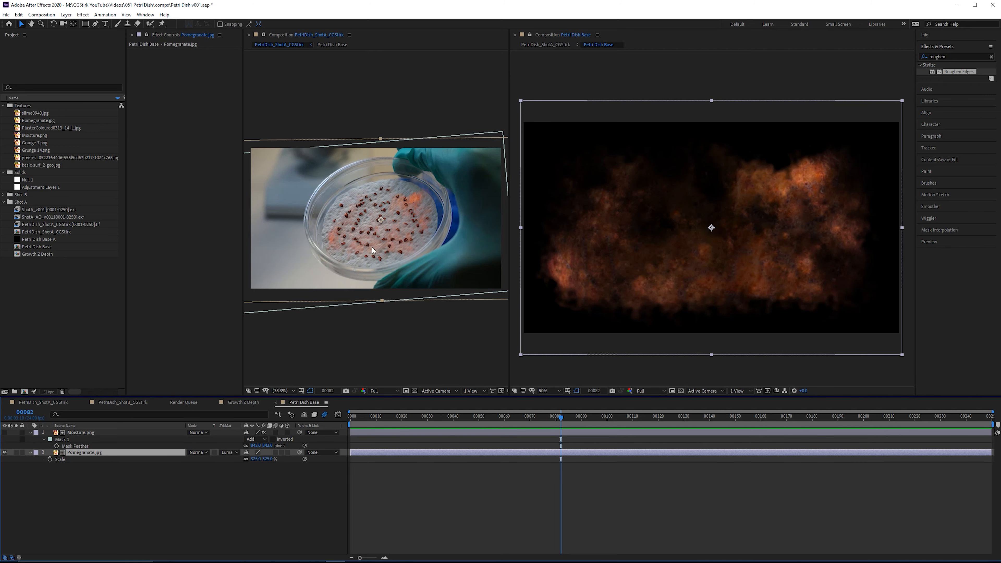
key("slash")
left_click_drag(413, 152, 456, 174)
left_click(226, 453)
left_click(248, 498)
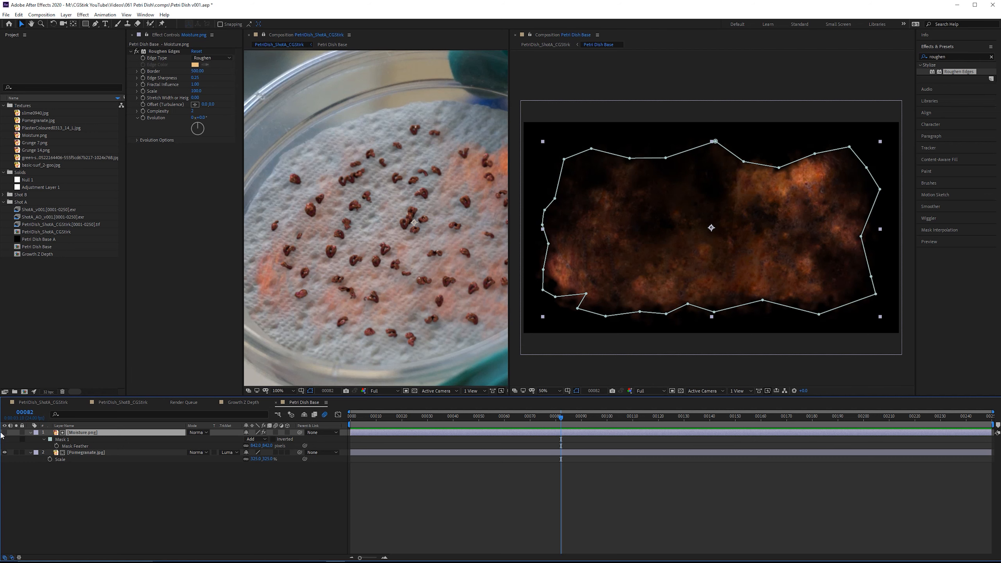
Try the Invert effect on the visible Moisture.png matte layer and delete it again
left_click(3, 433)
left_click(913, 46)
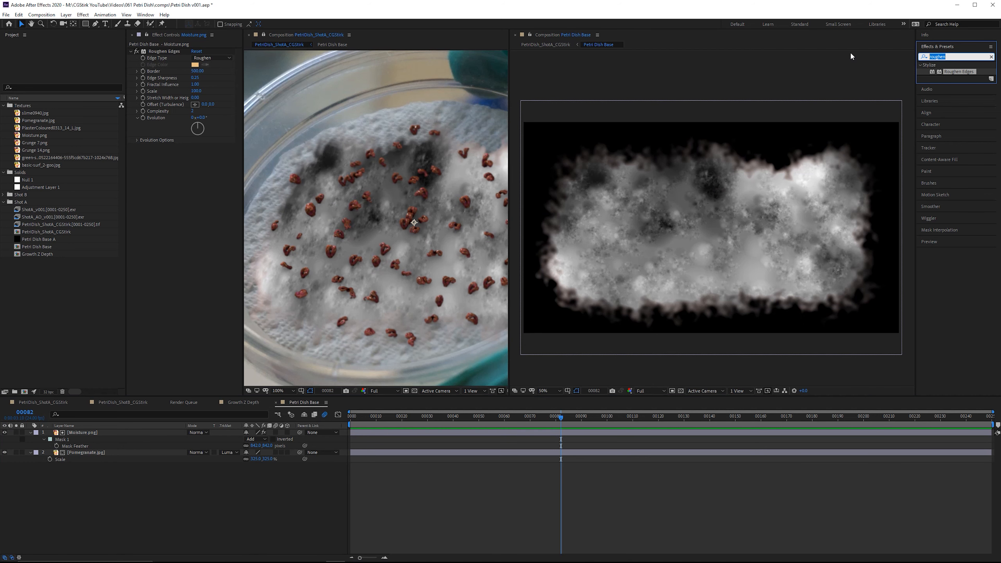
type("invert")
left_click(953, 91)
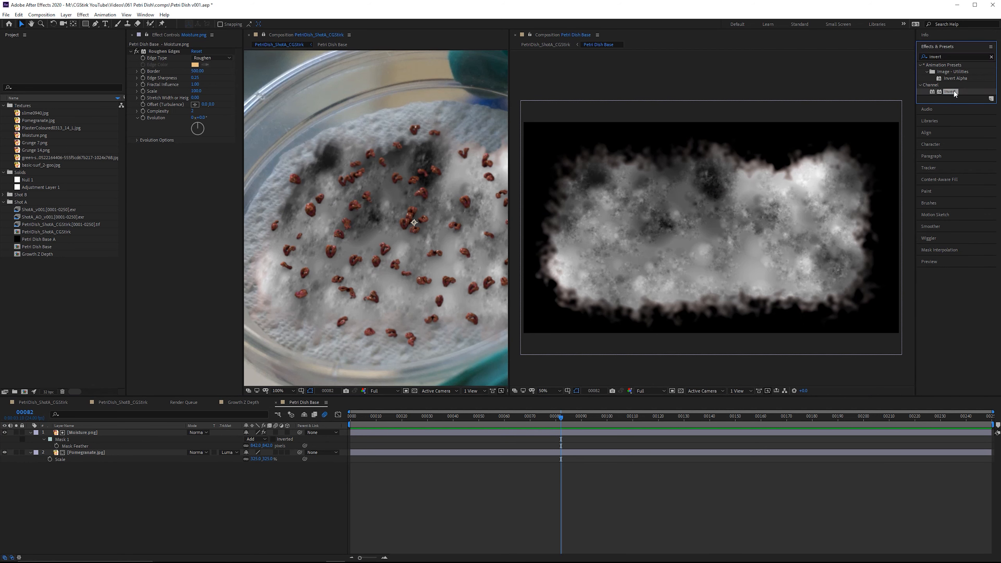
left_click_drag(953, 90, 161, 257)
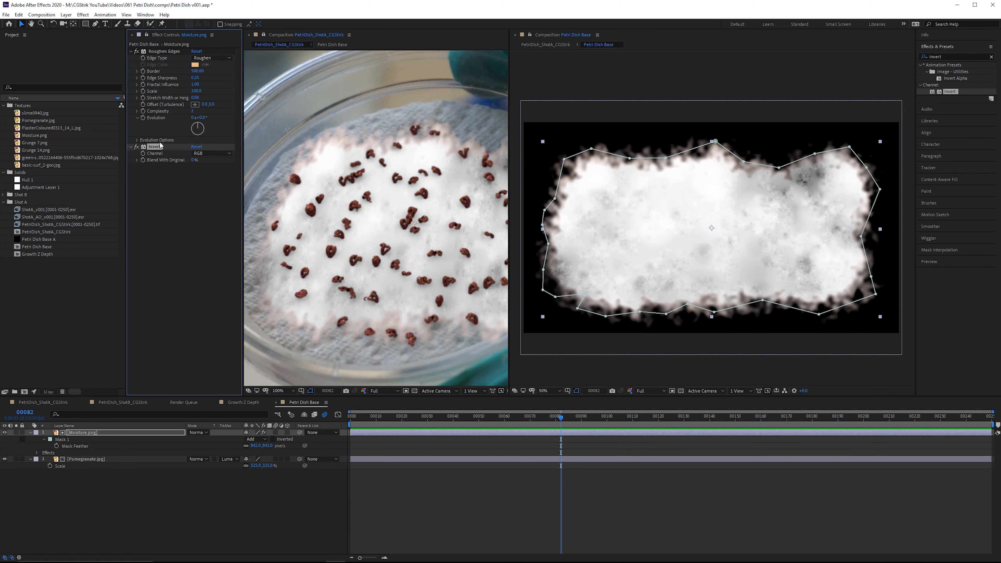
key("Delete")
Try shifting the Moisture.png image inside its mask with the Pan Behind tool, undo the shift and hide the matte layer
left_click_drag(511, 60, 576, 60)
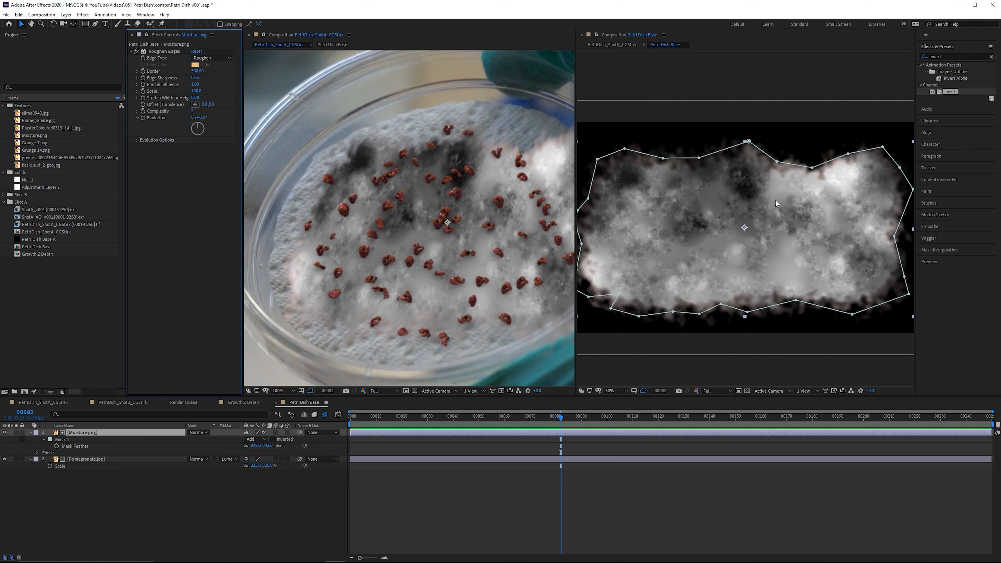
left_click(73, 24)
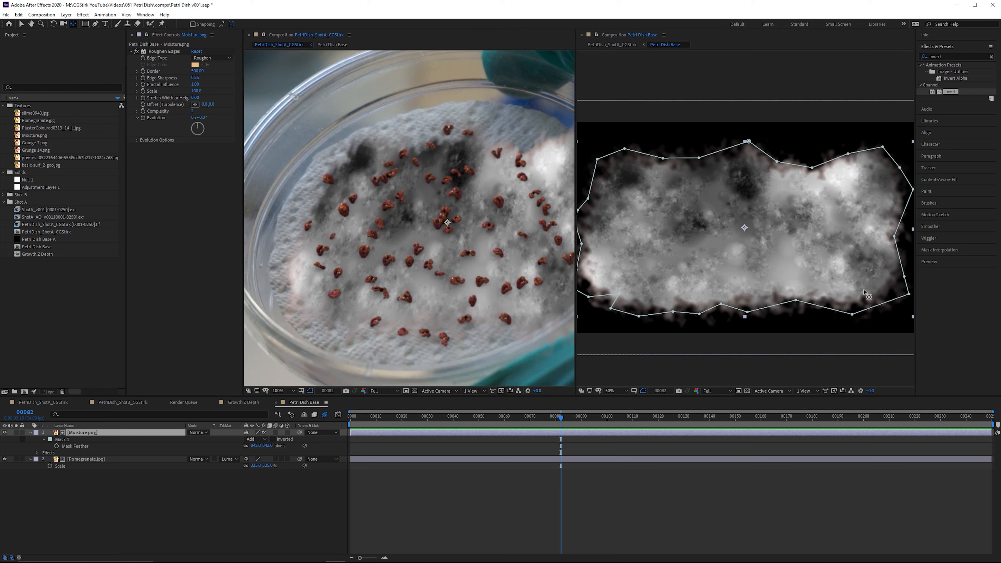
mouse_move(771, 238)
left_mouse_down()
mouse_move(676, 179)
mouse_move(762, 233)
left_mouse_up()
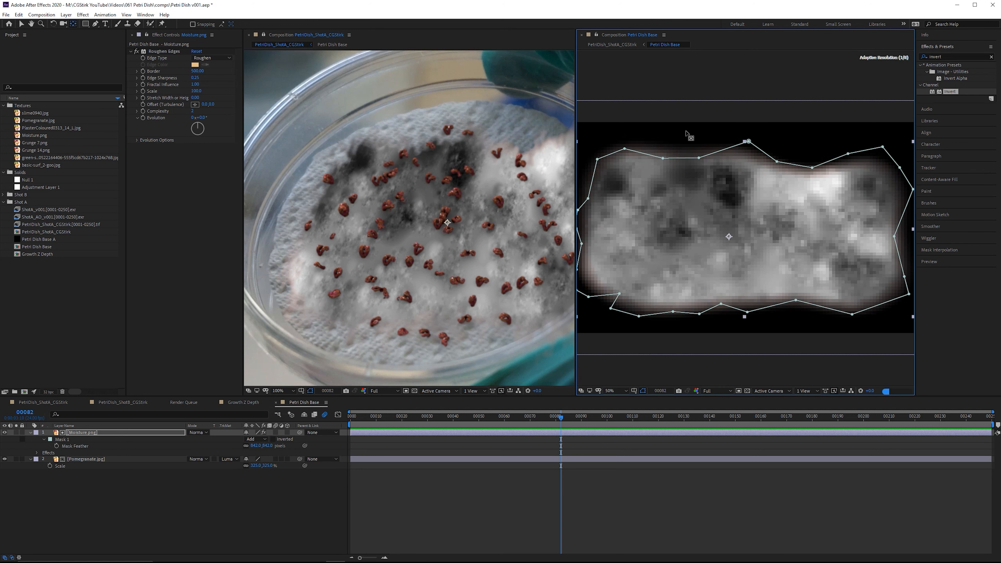
key("ctrl+z")
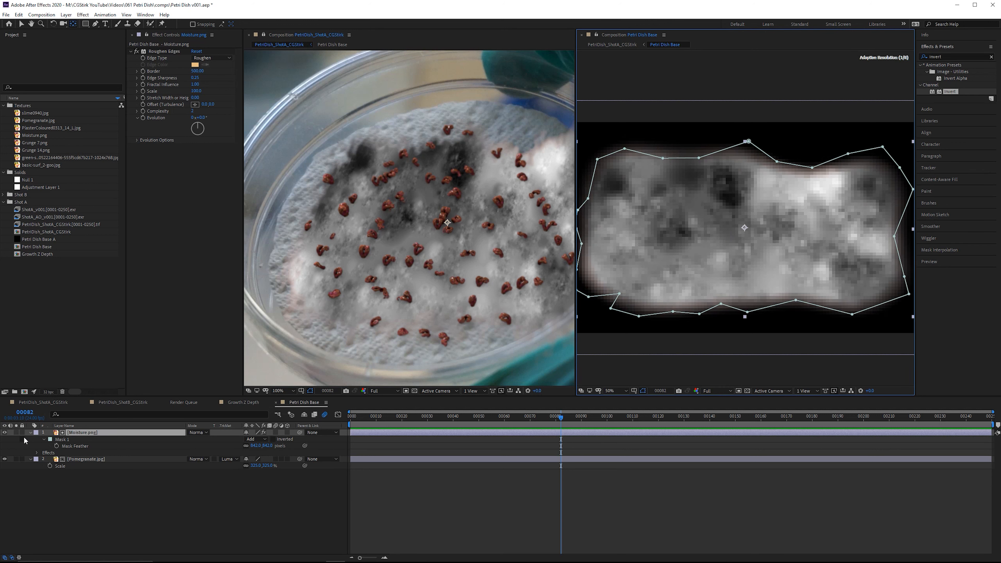
left_click(4, 433)
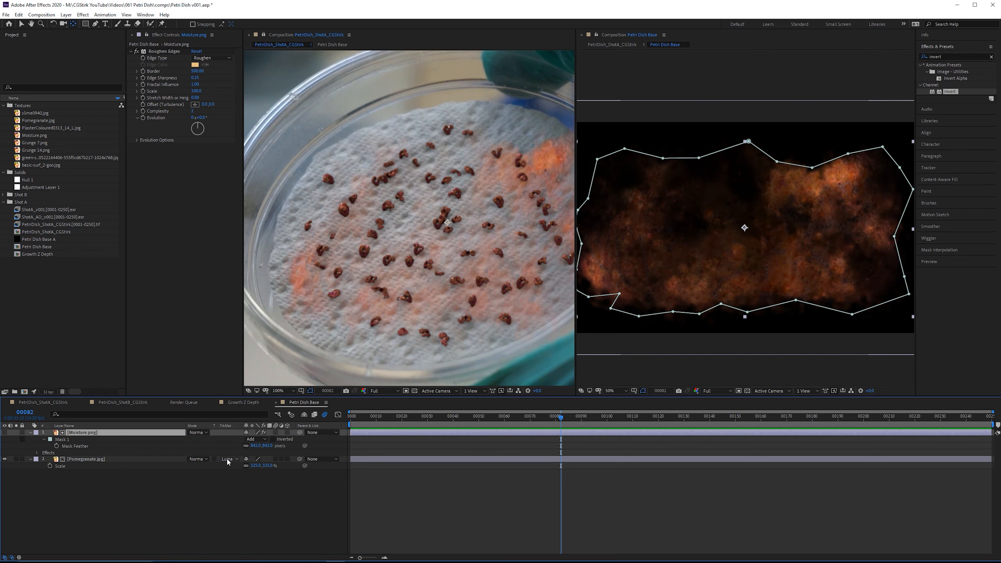
Apply the Curves effect to Moisture.png and bend the RGB curve upward to brighten the matte
key("v")
double_click(965, 55)
type("curves")
left_click_drag(950, 91, 188, 247)
left_click_drag(244, 184, 281, 184)
scroll(428, 205, "down", 1)
left_click_drag(577, 205, 601, 205)
left_click_drag(188, 248, 161, 242)
left_click_drag(190, 203, 189, 191)
Pull the points along the right edge of the Moisture.png mask inward so the texture stays inside the dish
scroll(450, 226, "up", 1)
left_click_drag(500, 141, 561, 200)
scroll(477, 148, "up", 1)
scroll(427, 296, "down", 1)
scroll(458, 166, "up", 1)
left_click_drag(548, 90, 506, 138)
left_click_drag(902, 151, 784, 214)
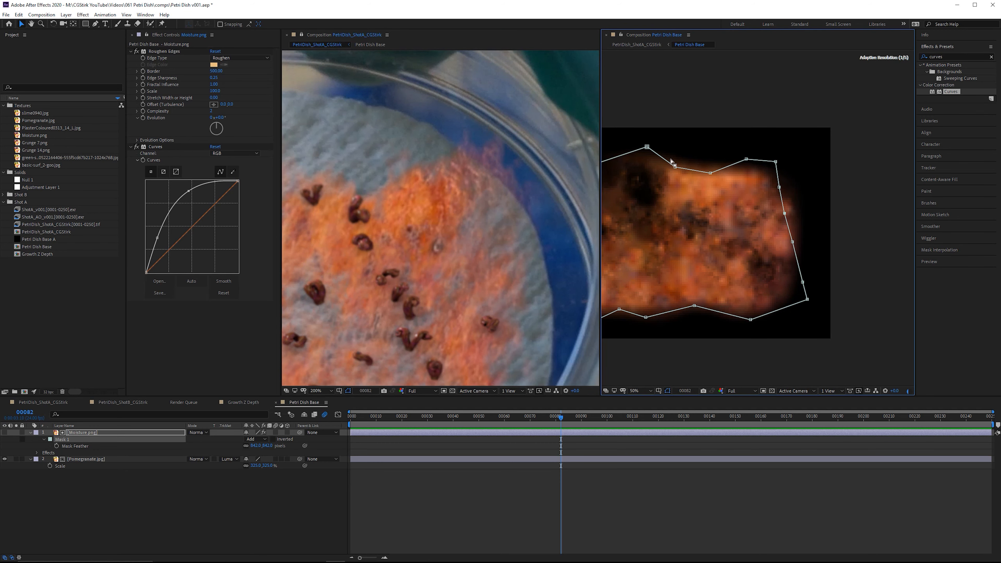
left_click_drag(776, 162, 760, 177)
scroll(546, 216, "down", 1)
left_click_drag(520, 221, 585, 153)
left_click_drag(807, 300, 732, 310)
left_click_drag(803, 281, 784, 277)
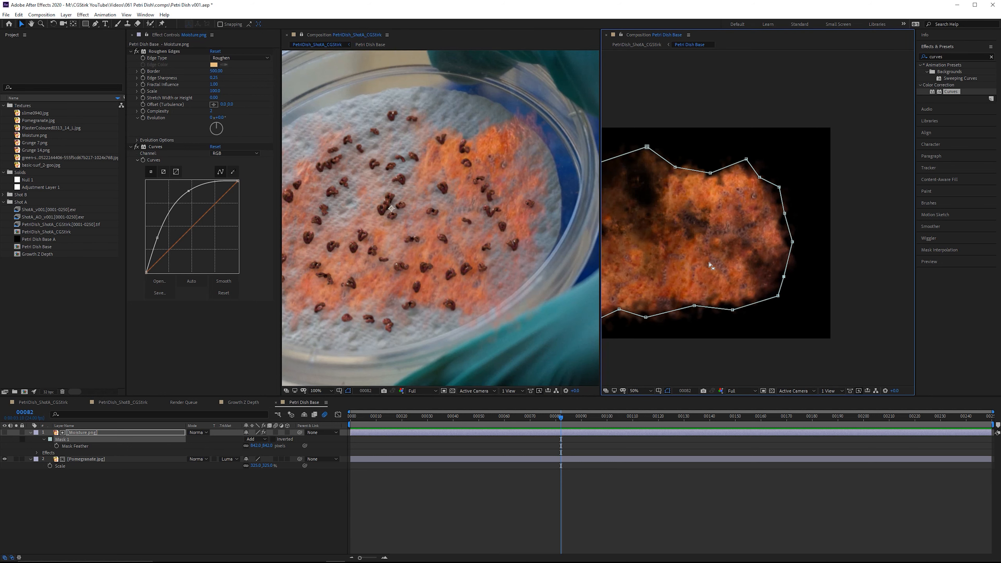
Add slime0940.jpg beneath the Pomegranate.jpg layer and scale it to 44%
left_click(50, 114)
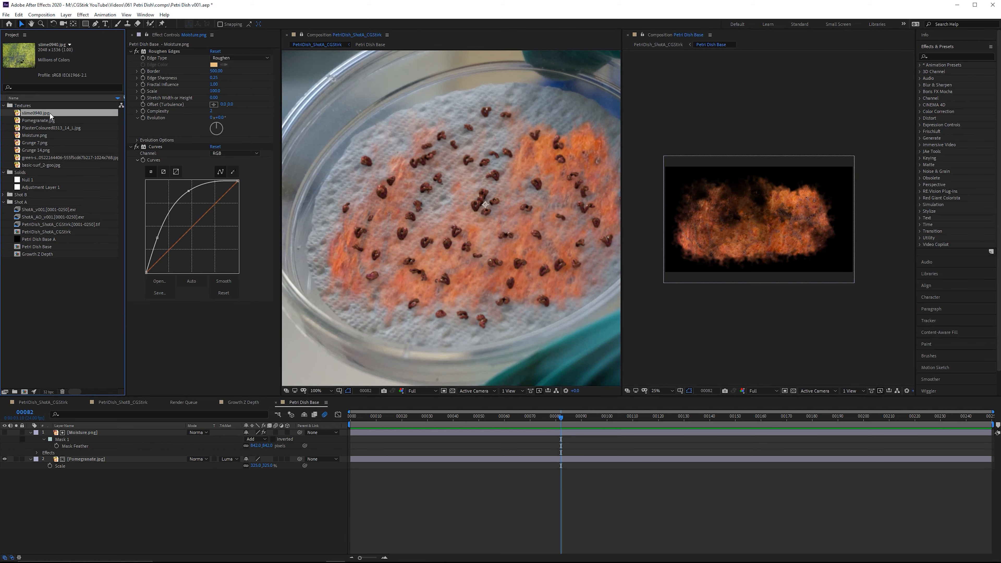
left_click_drag(51, 116, 128, 498)
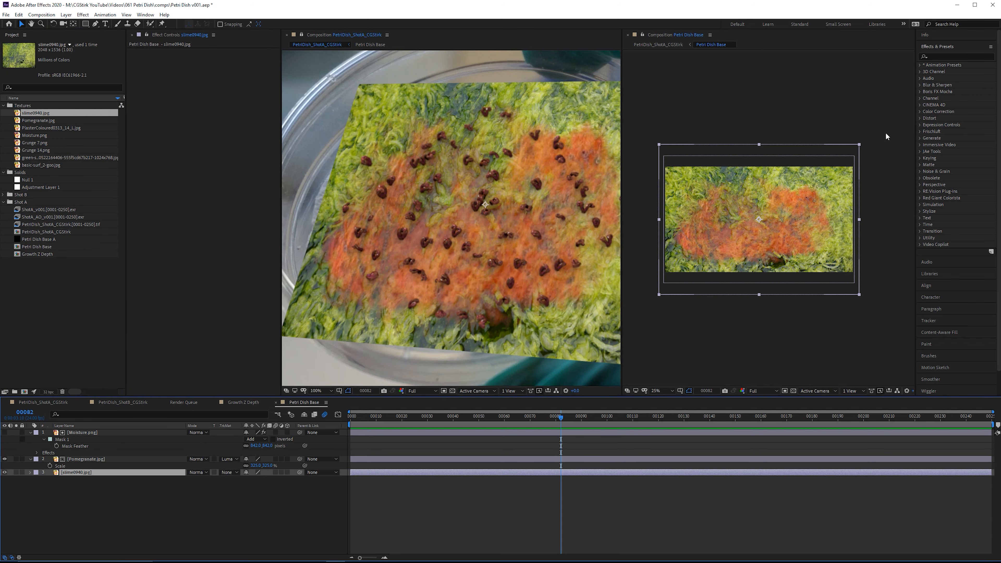
key("s")
left_click_drag(255, 482, 233, 482)
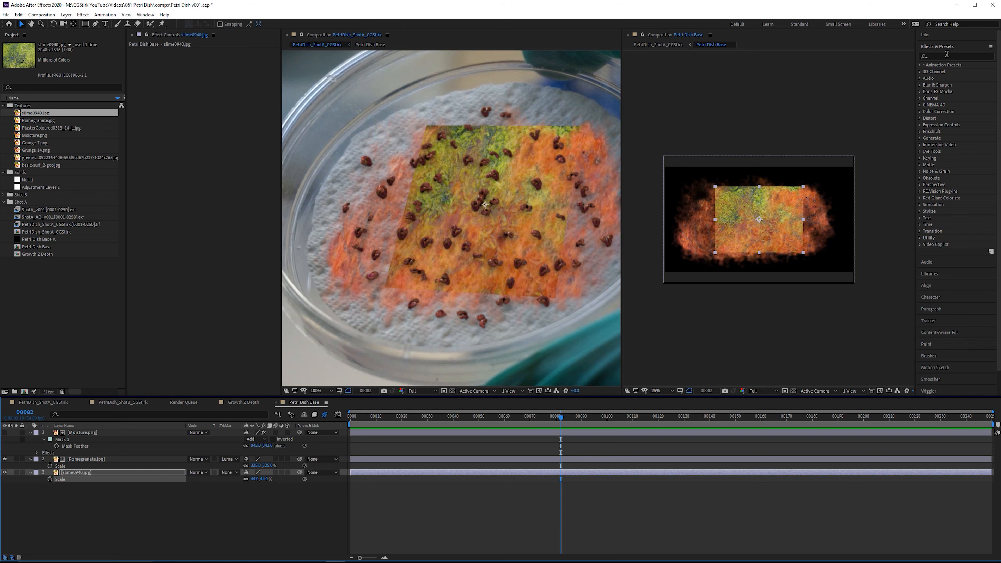
Find the CC RepeTile effect and apply it to the slime0940.jpg layer
left_click(955, 57)
type("repet")
left_click_drag(943, 73, 164, 240)
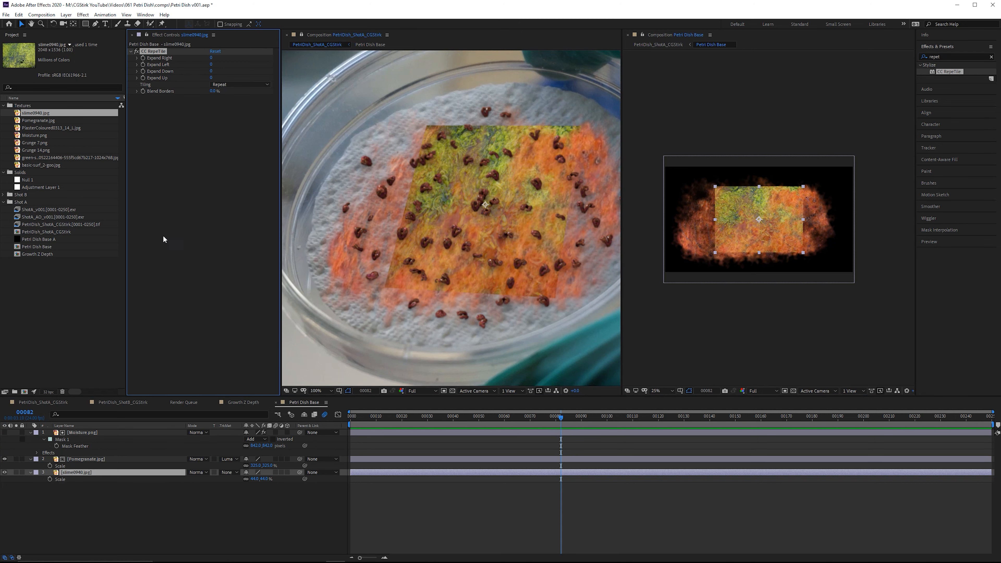
left_click_drag(396, 57, 540, 57)
Set the slime0940.jpg tiling to expand 1500 to the right, left, down and up
left_click(214, 58)
type("1")
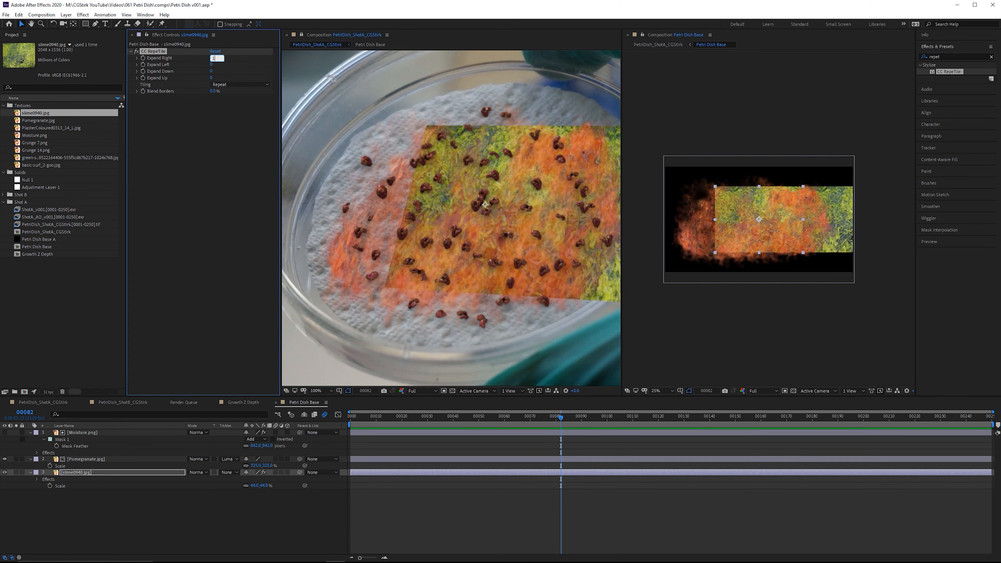
type("500")
key("Tab")
type("1500")
key("Tab")
type("1500")
key("Tab")
type("1500")
key("Return")
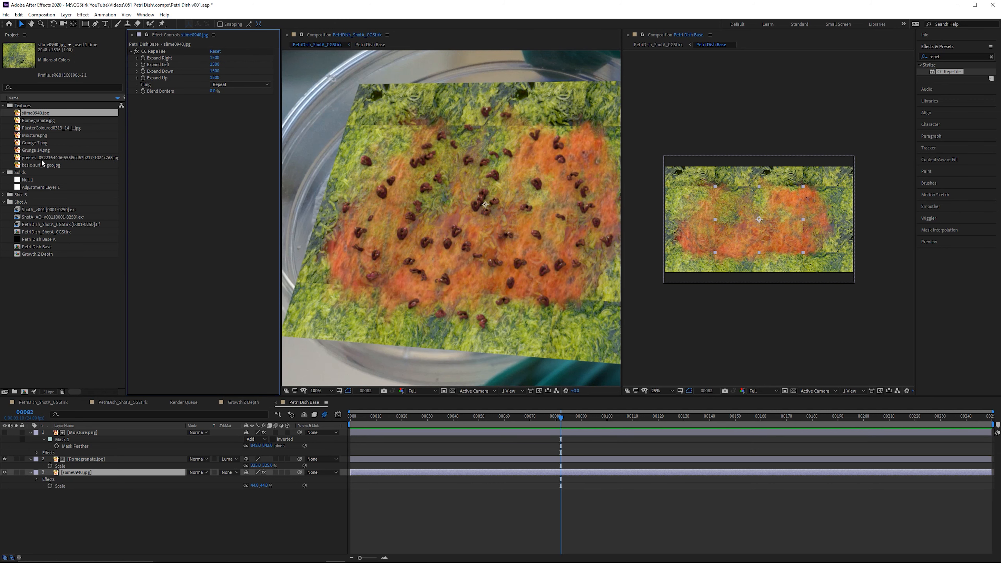
Place Grunge 7.png directly above slime0940.jpg, use it as the slime's luma track matte and scale it down to 27%
left_click(43, 149)
left_click_drag(43, 149, 100, 468)
key("s")
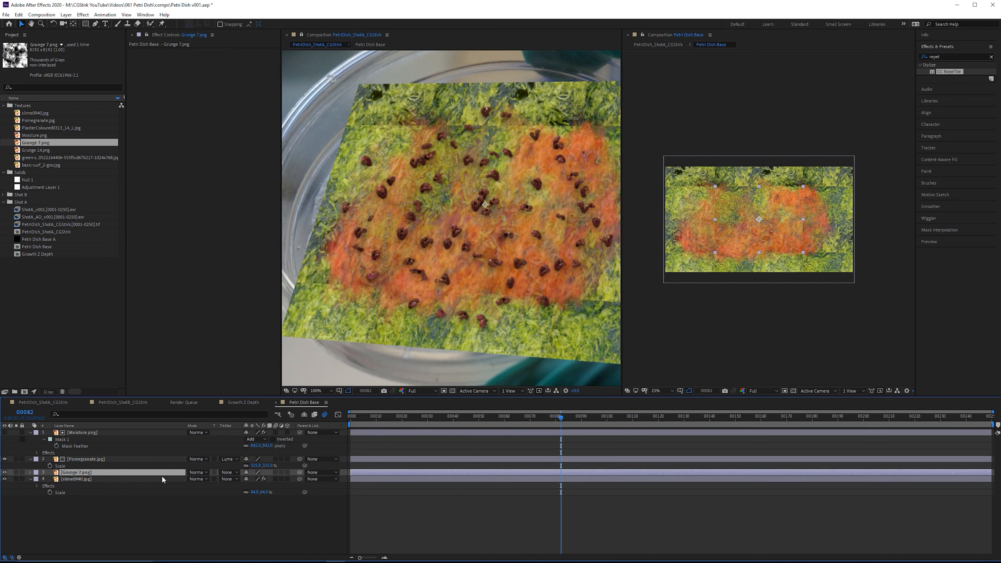
left_click(229, 485)
left_click(253, 523)
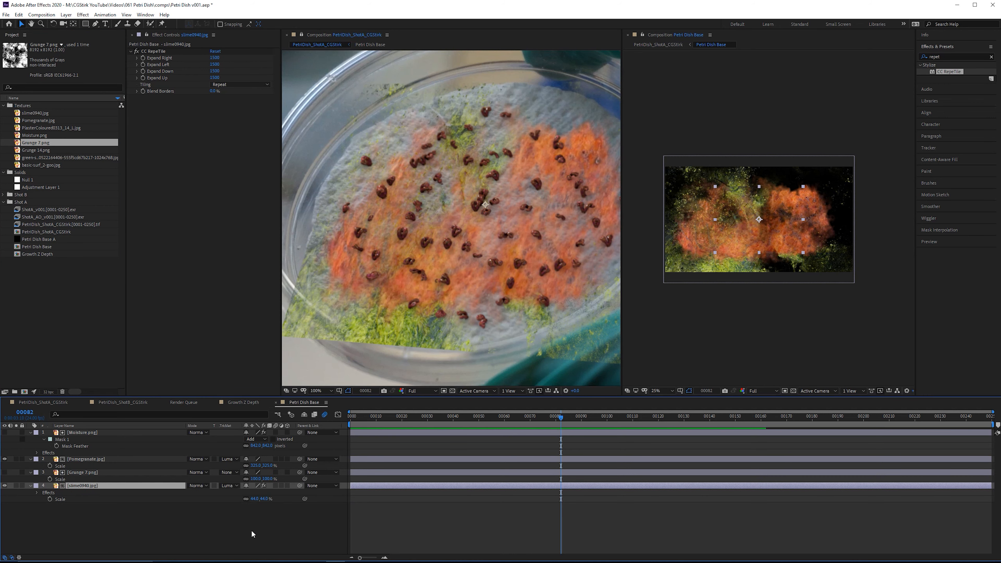
left_click_drag(258, 478, 221, 473)
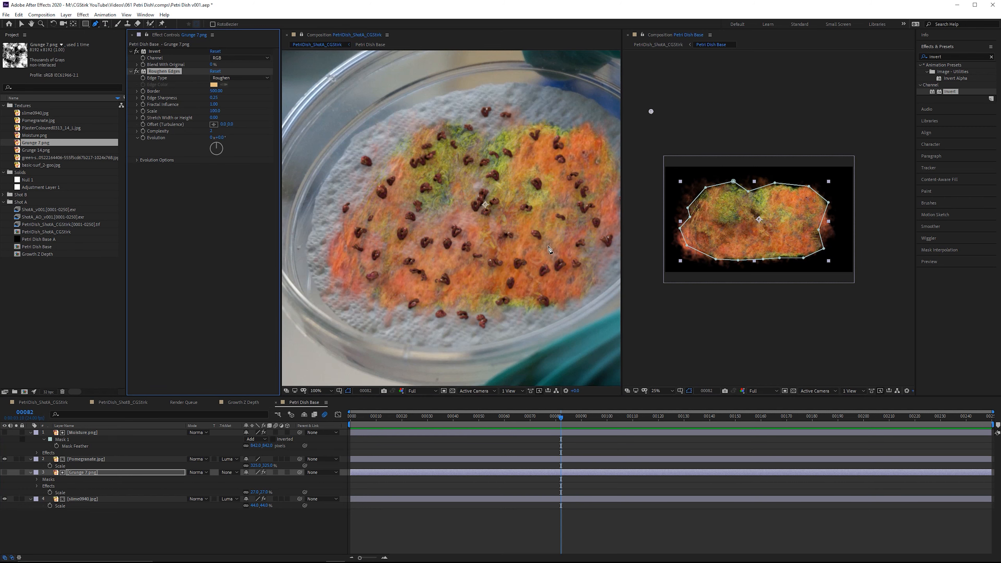
Reshape the Grunge 7.png mask by moving points on its left and upper edges
mouse_move(689, 207)
left_mouse_down()
mouse_move(681, 202)
mouse_move(683, 219)
left_mouse_up()
left_click_drag(706, 188, 687, 202)
left_click(699, 187)
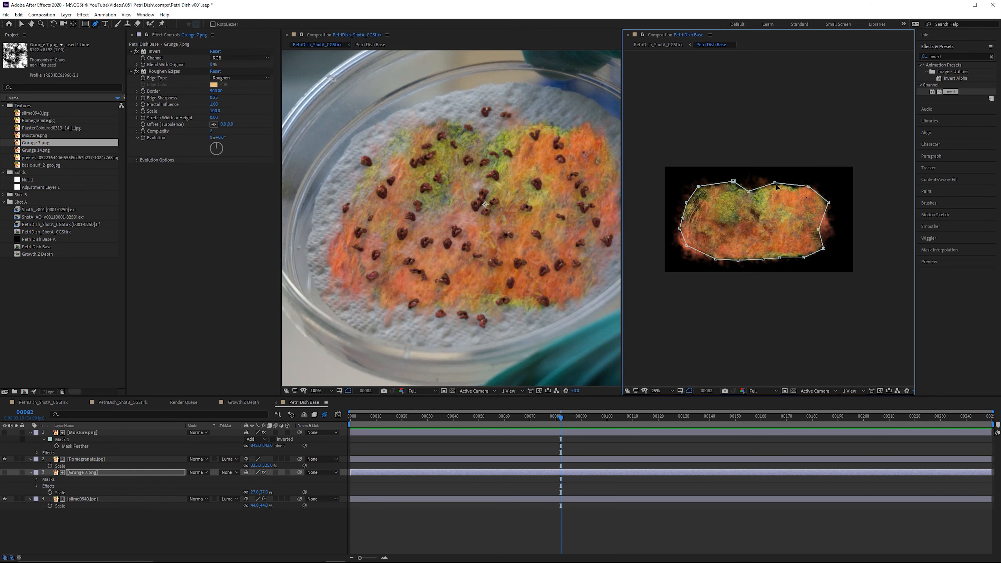
left_click_drag(749, 192, 779, 180)
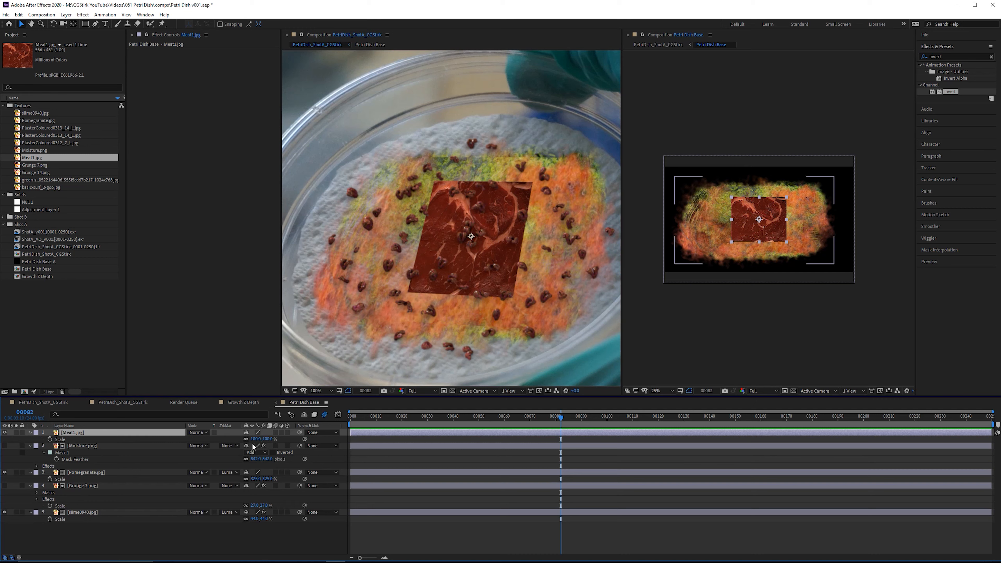
Scale Meat1.jpg to 170% and reposition it over the middle of the dish texture
left_click_drag(787, 194, 778, 236)
scroll(446, 266, "up", 2)
left_click_drag(455, 263, 547, 174)
scroll(479, 260, "down", 4)
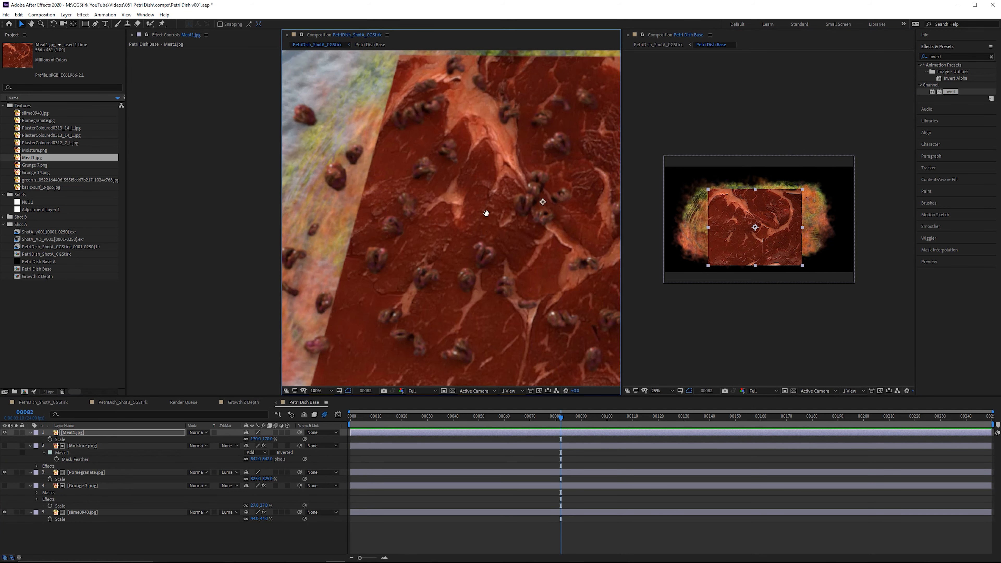
mouse_move(766, 187)
left_mouse_down()
mouse_move(767, 150)
mouse_move(768, 183)
left_mouse_up()
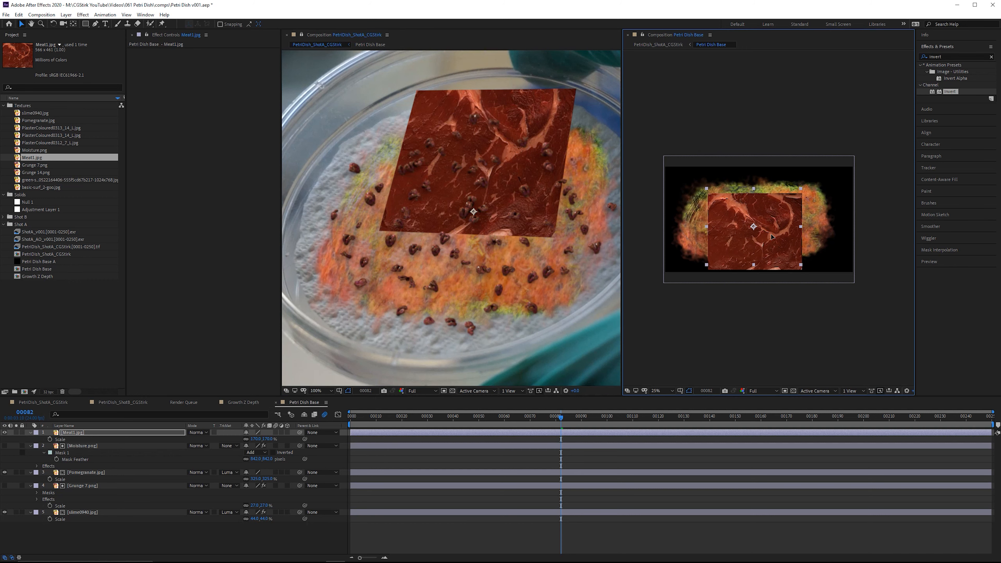
left_click(957, 55)
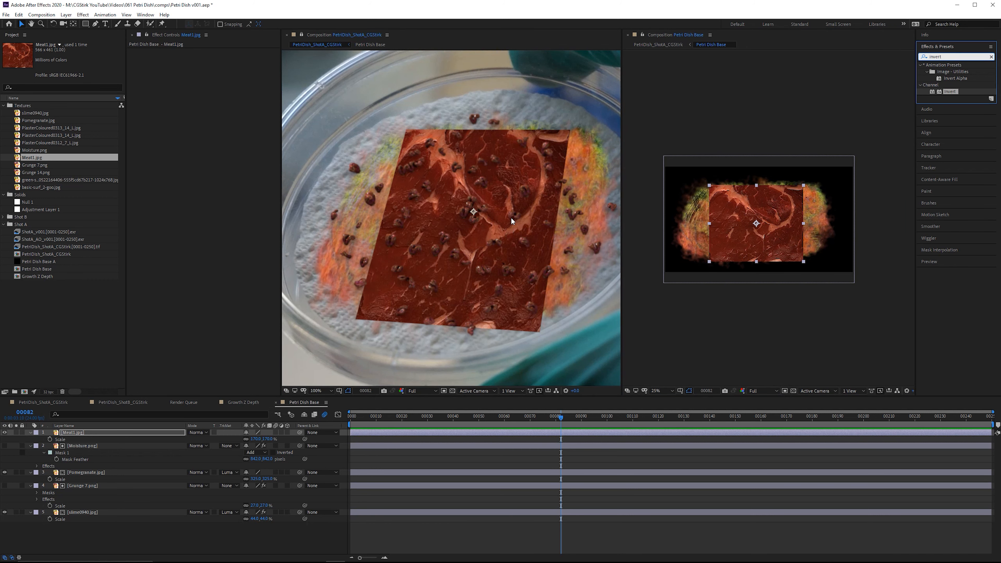
Rotate Meat1.jpg to -90° and move it to the left end of the dish base composition
left_click(177, 438)
key("r")
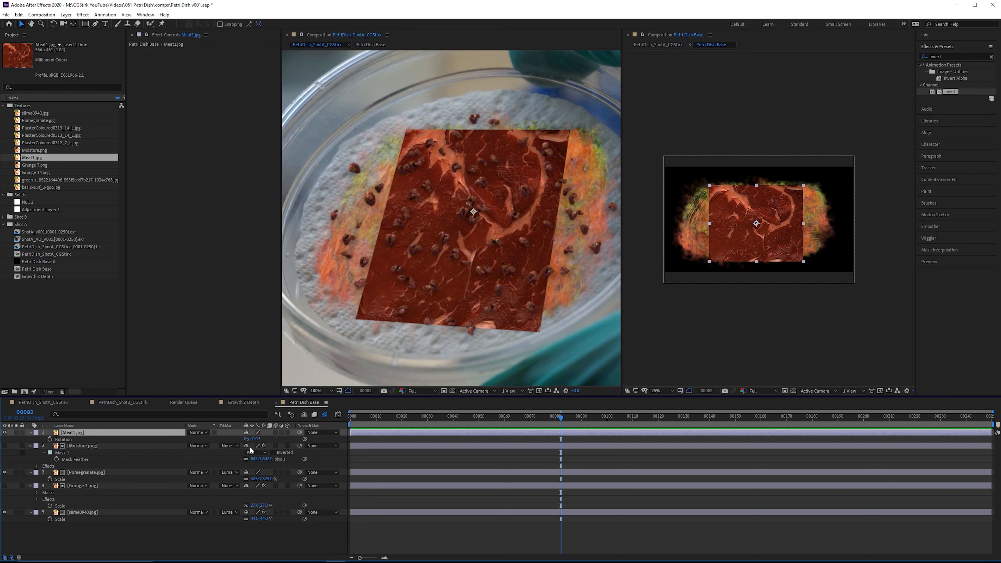
left_click_drag(255, 439, 218, 439)
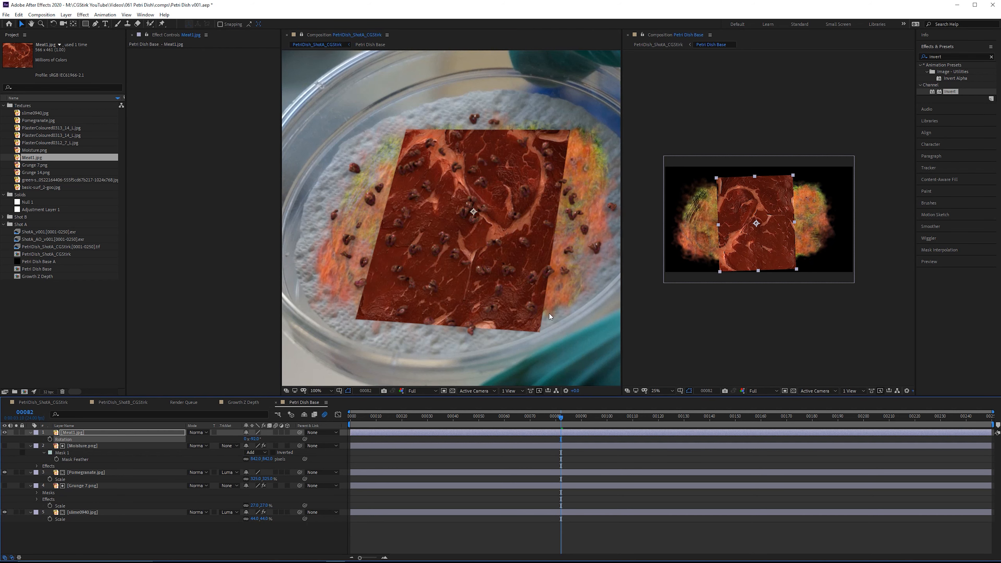
left_click_drag(768, 243, 699, 239)
left_click(257, 439)
type("-")
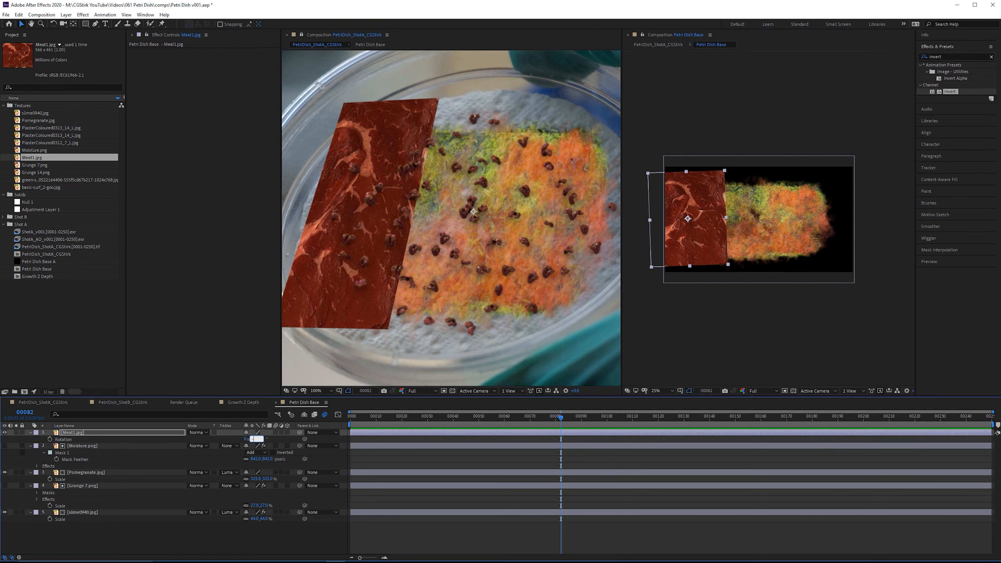
type("90")
key("Return")
Apply CC RepeTile to Meat1.jpg with Expand Down at 700 and choose a tiling mode that mirrors the copies
left_click(948, 57)
type("repet")
left_click_drag(949, 71, 505, 78)
left_click(229, 84)
left_click(224, 118)
left_click(226, 84)
left_click(223, 94)
left_click(216, 116)
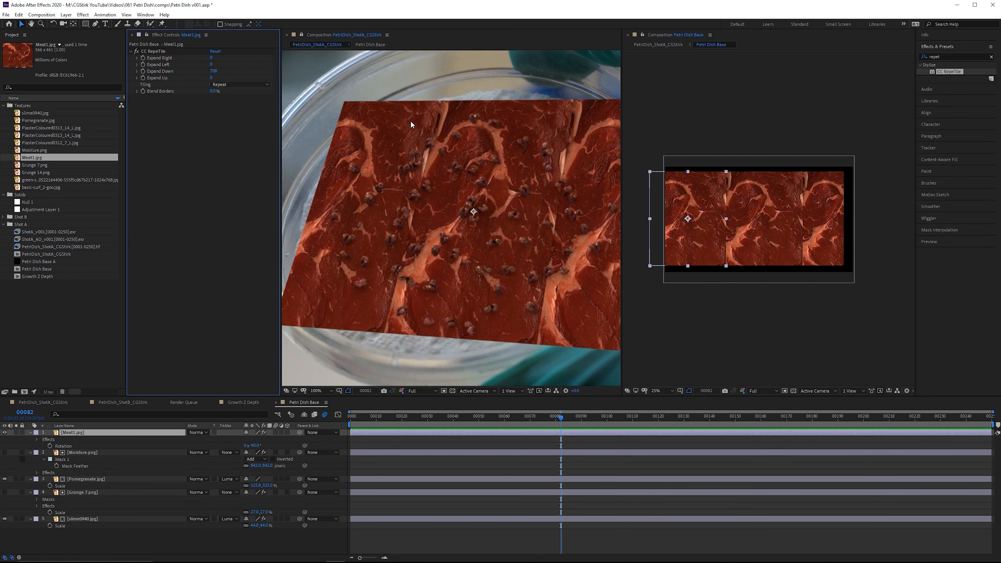
Add Grunge 14.png above Meat1.jpg and scale it down
left_click_drag(49, 174, 140, 446)
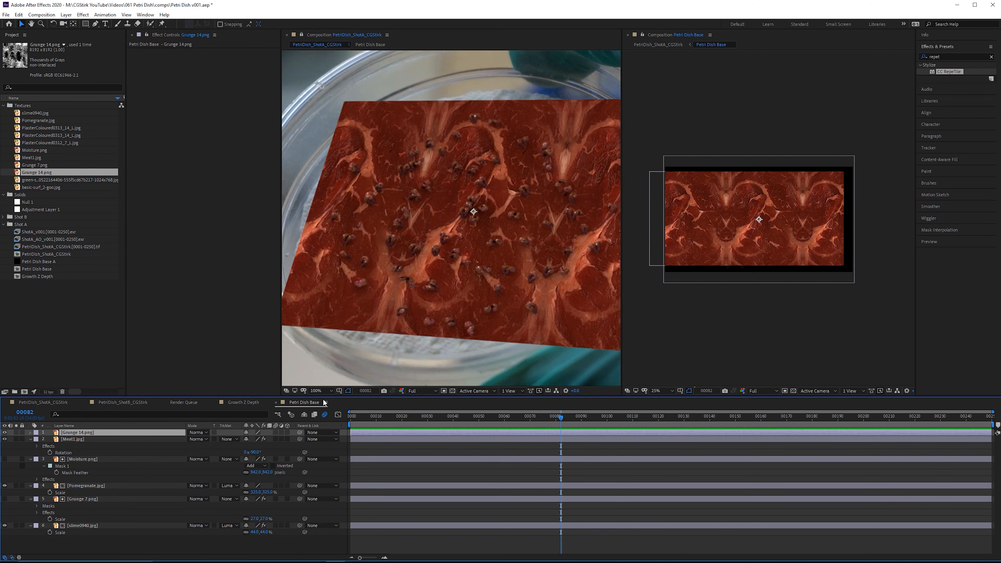
key("s")
left_click_drag(257, 438, 232, 442)
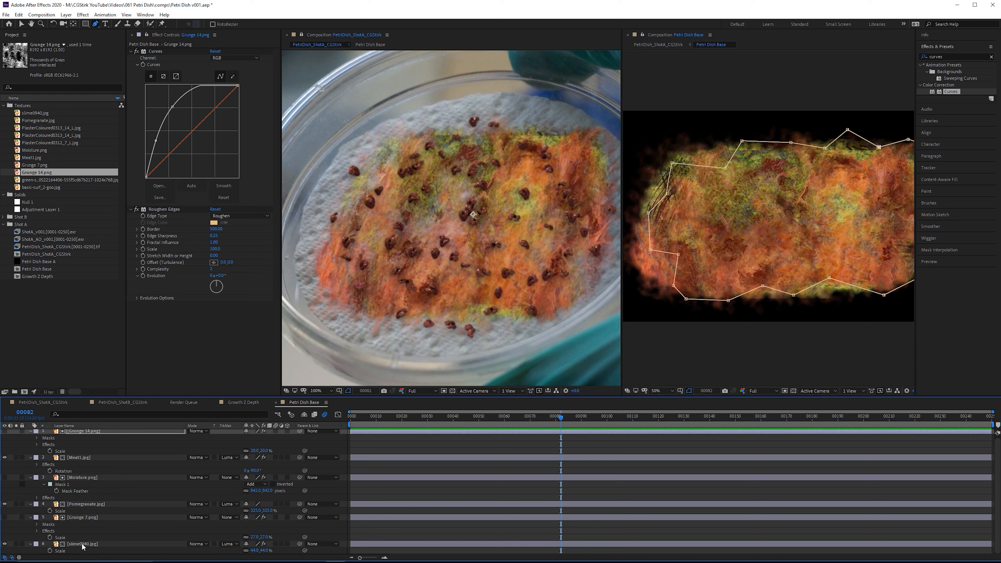
Make the Grunge 7.png matte visible and apply Curves to it, bending the RGB curve downward to darken it
left_click(15, 547)
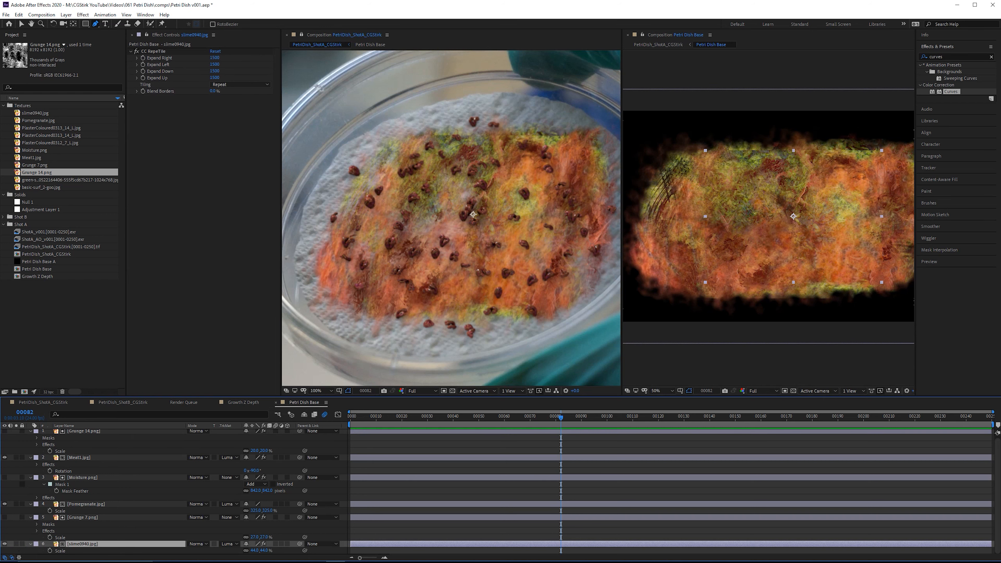
left_click(4, 544)
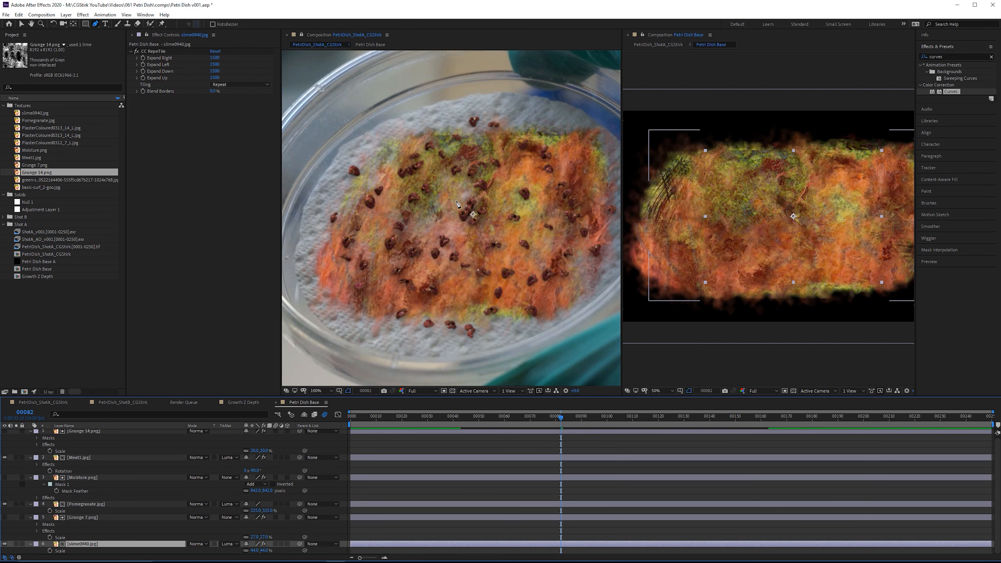
left_click(88, 518)
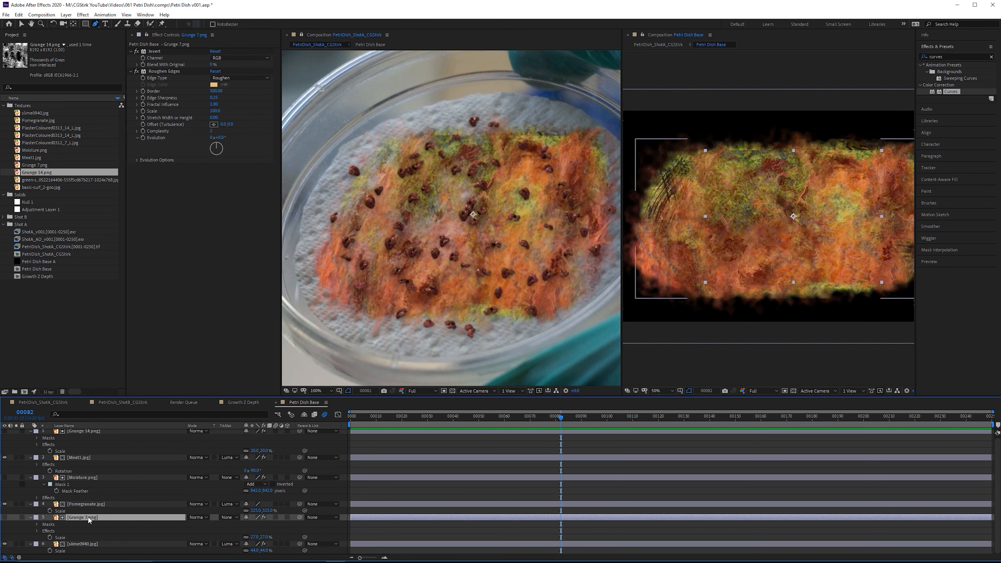
left_click(5, 517)
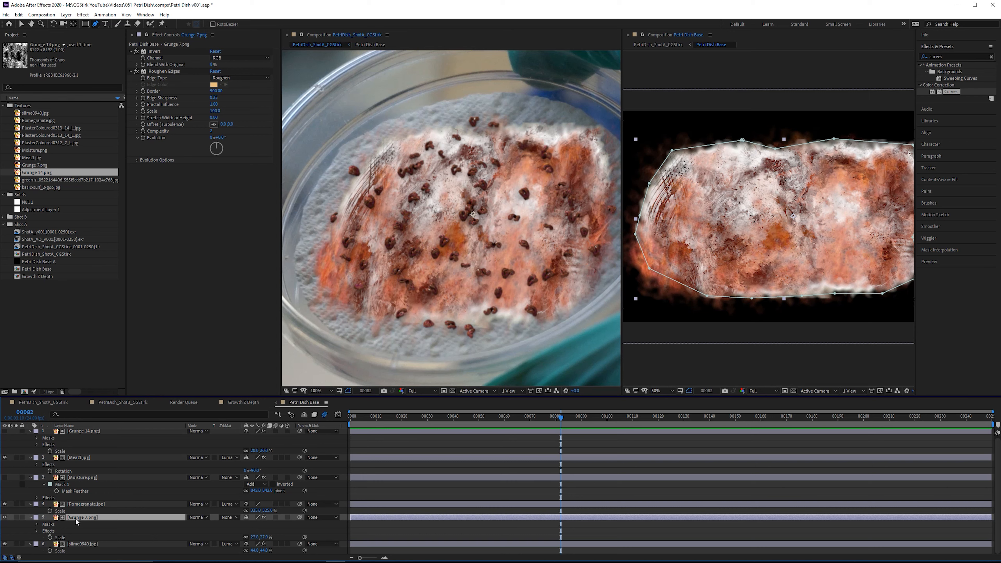
left_click_drag(947, 92, 209, 278)
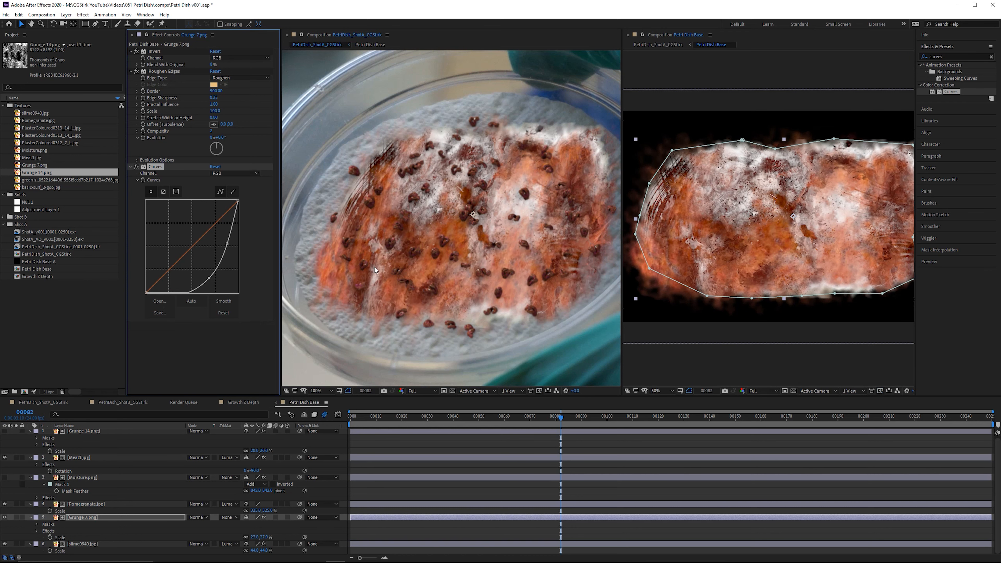
Hide the Grunge 7.png matte, soften the lower bend of its Curves, and compare the result with the effect off and on
left_click(5, 517)
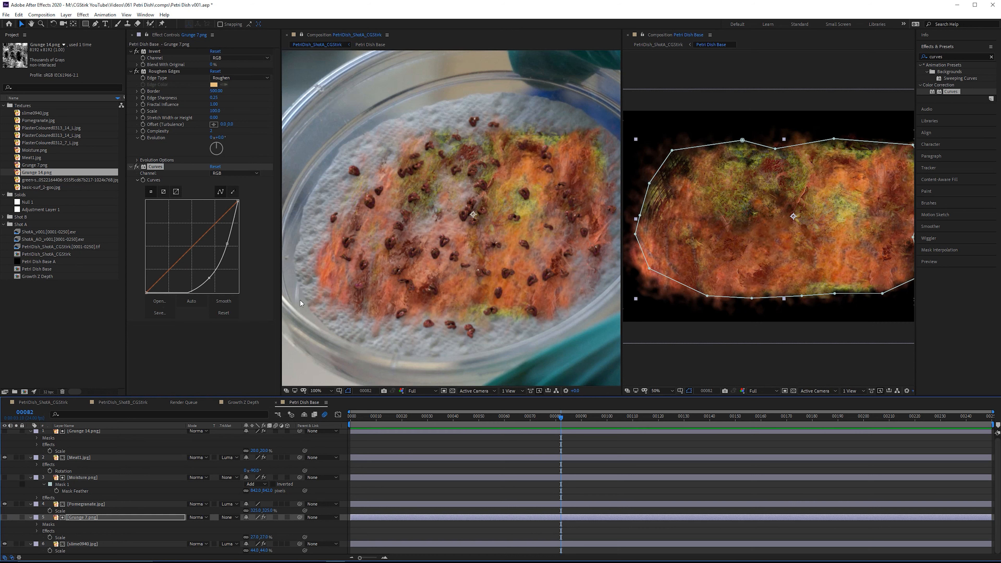
left_click_drag(210, 278, 206, 279)
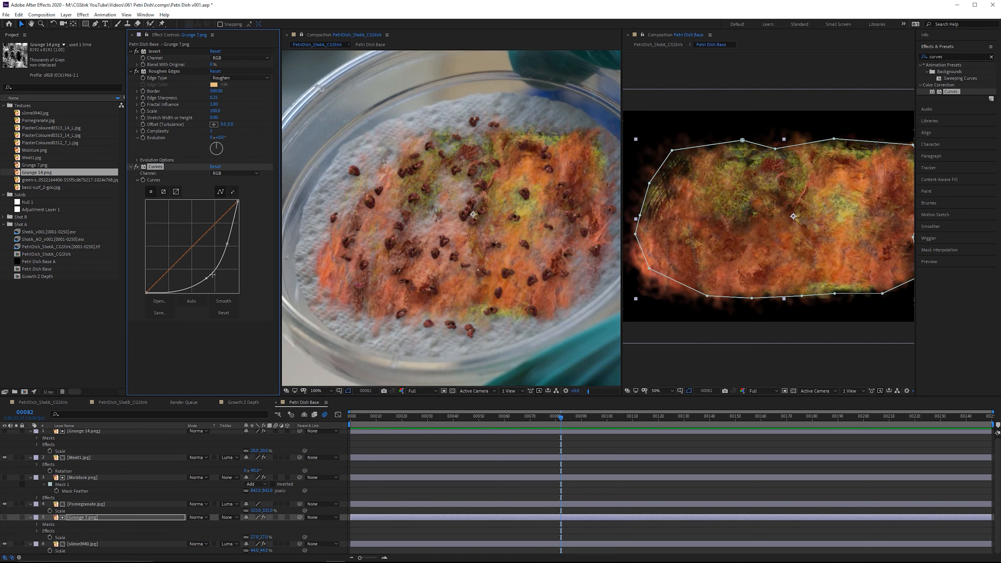
left_click(137, 167)
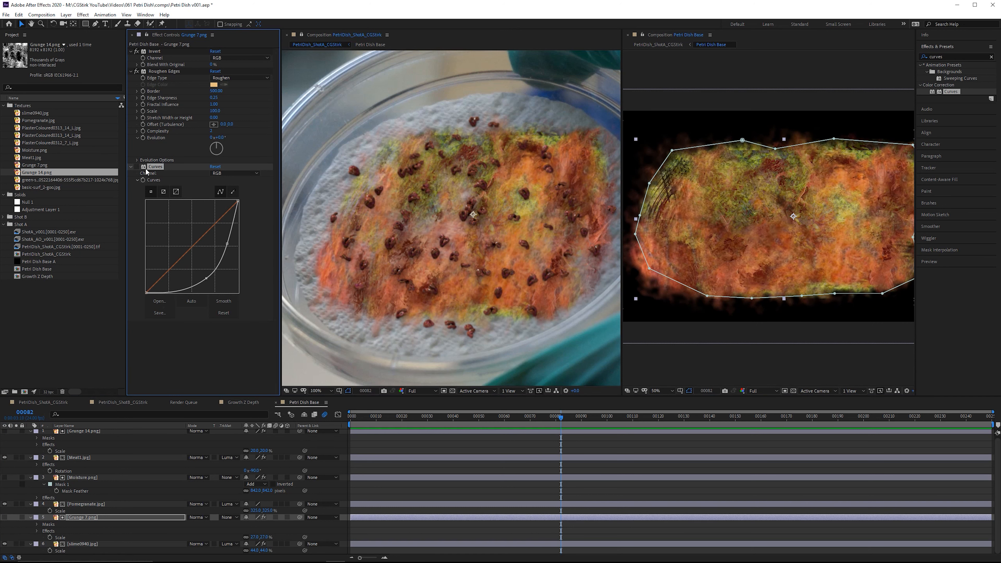
left_click(136, 167)
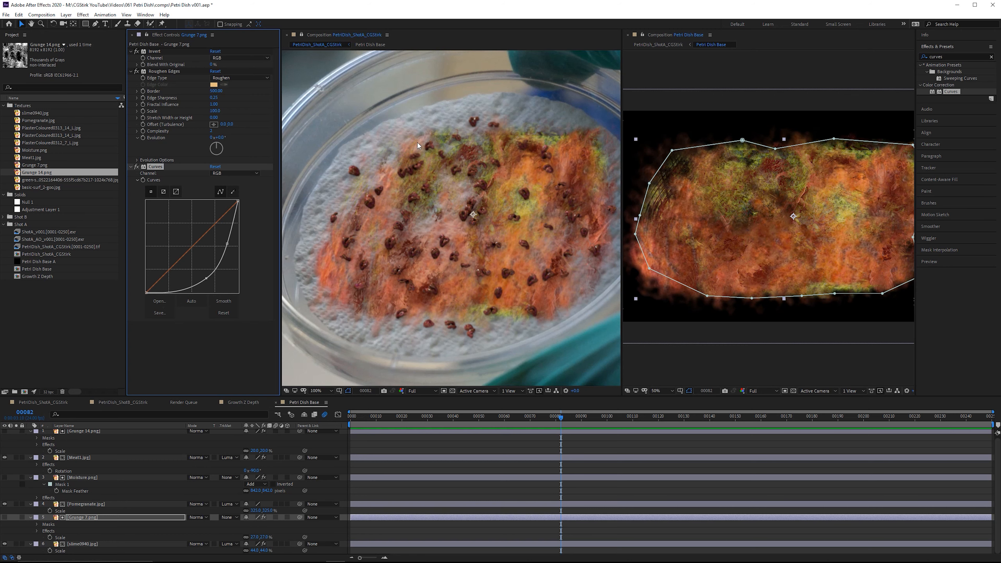
Set Blend Borders to 100% in the CC RepeTile effect on slime0940.jpg
scroll(521, 157, "up", 1)
left_click_drag(520, 156, 432, 221)
left_click(84, 545)
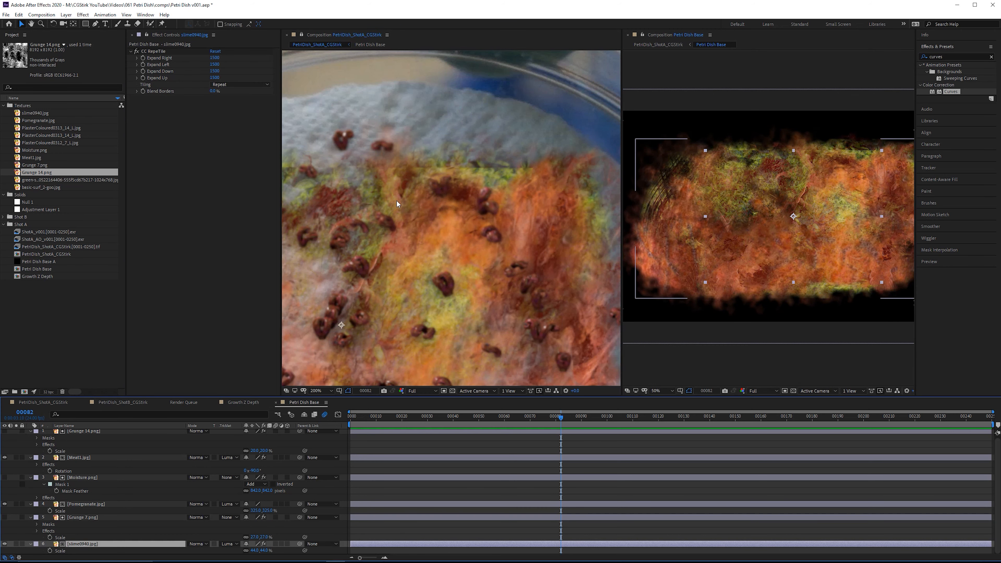
left_click_drag(215, 91, 385, 128)
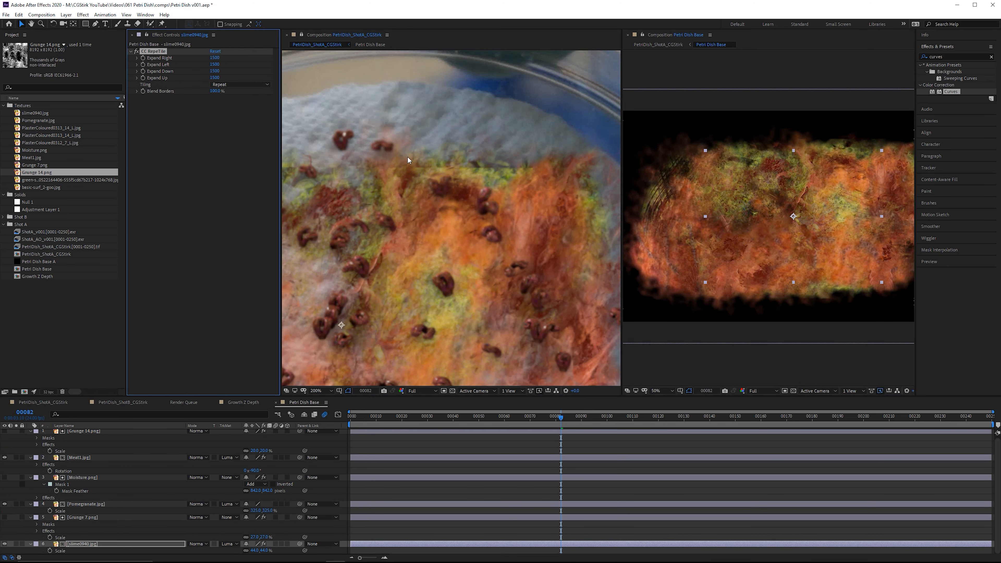
scroll(389, 179, "down", 1)
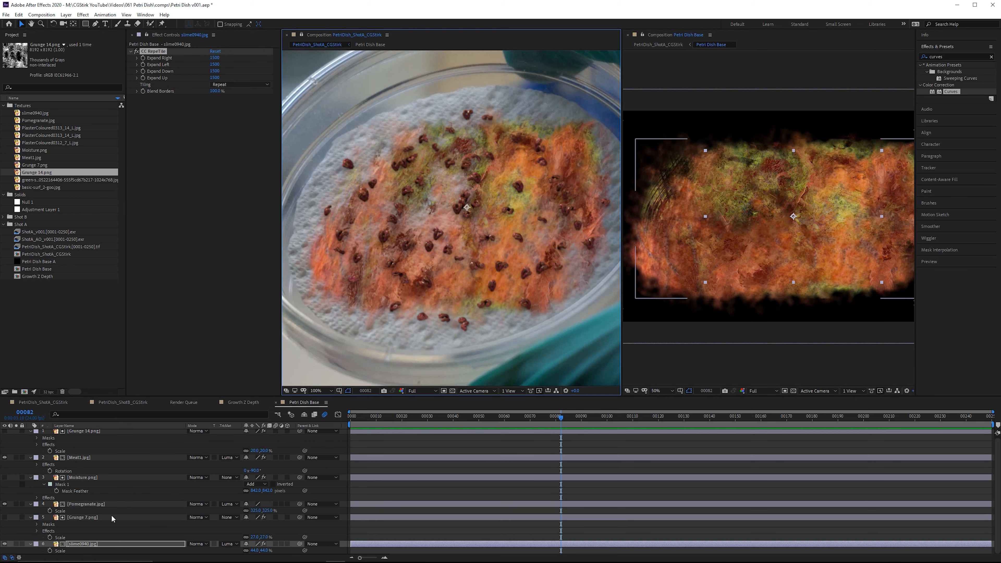
Rotate Pomegranate.jpg to about 92° and stretch it slightly wider so it covers the ends of the growth area
left_click(98, 505)
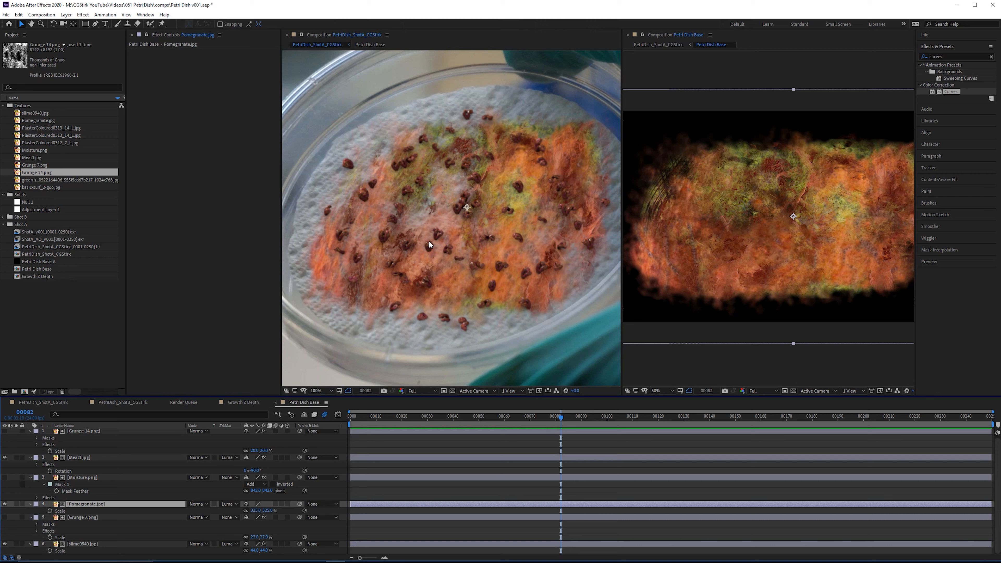
key("r")
left_click_drag(254, 511, 289, 510)
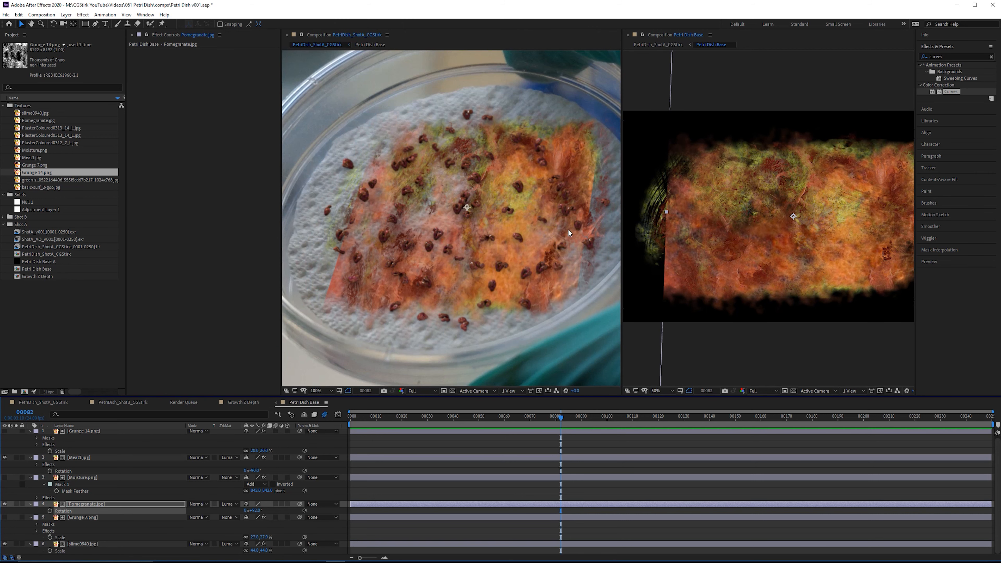
scroll(755, 202, "down", 2)
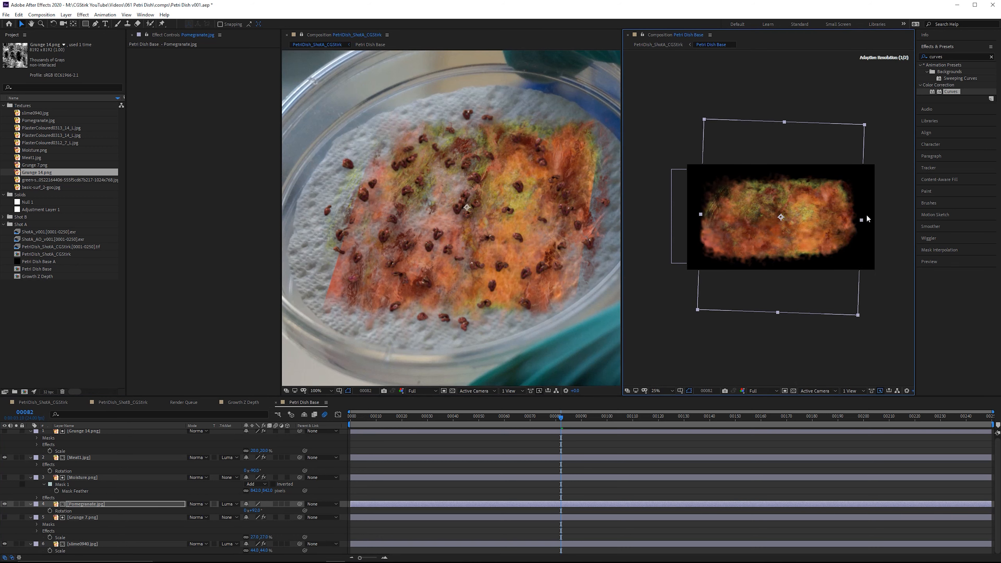
left_click_drag(872, 215, 873, 214)
scroll(384, 238, "up", 1)
left_click_drag(328, 303, 409, 323)
scroll(409, 323, "down", 1)
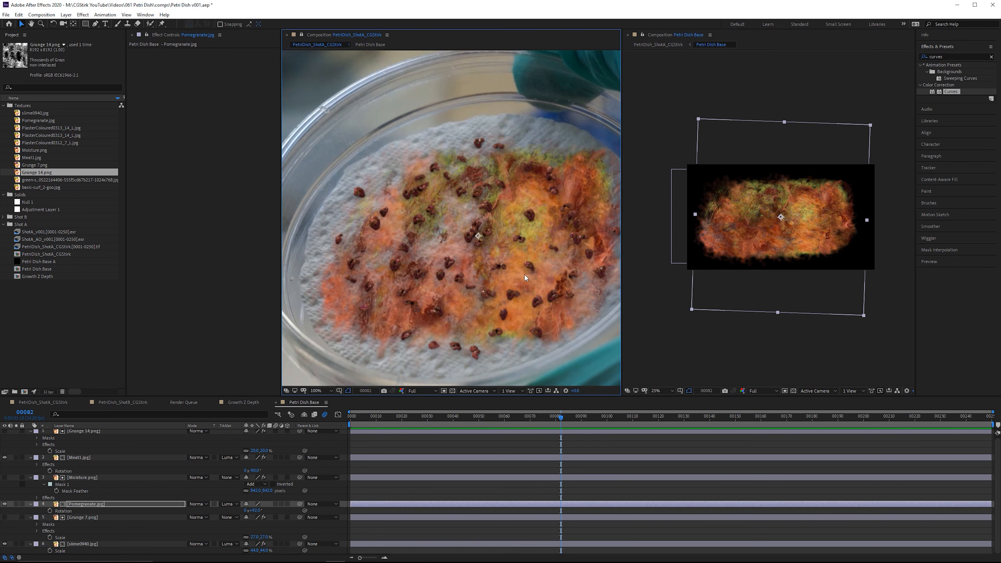
Reshape the Grunge 14.png mask by pulling its right-side and upper-right points inward
left_click_drag(527, 278, 490, 280)
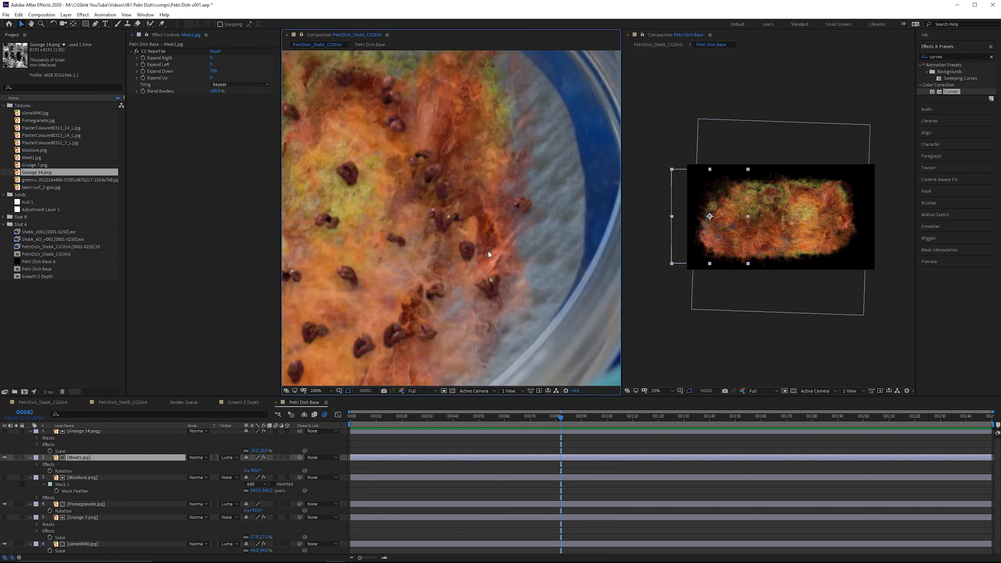
scroll(537, 279, "up", 1)
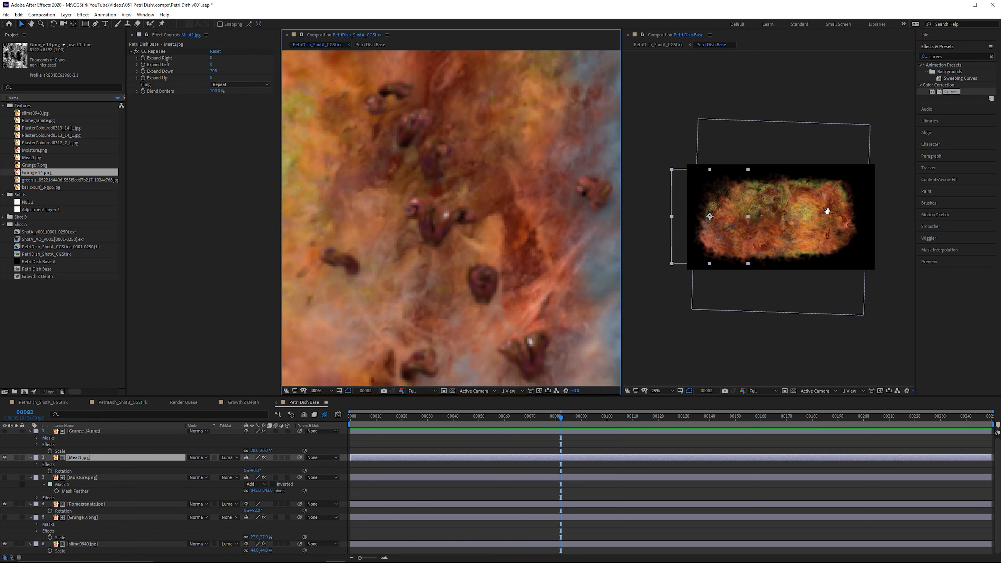
scroll(828, 211, "up", 4)
left_click(815, 221)
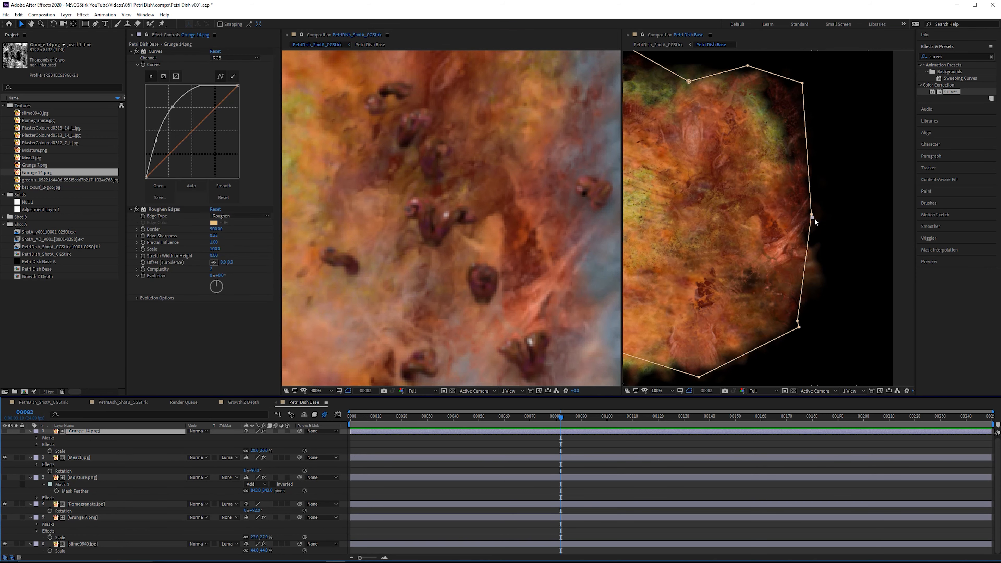
left_click_drag(813, 219, 767, 224)
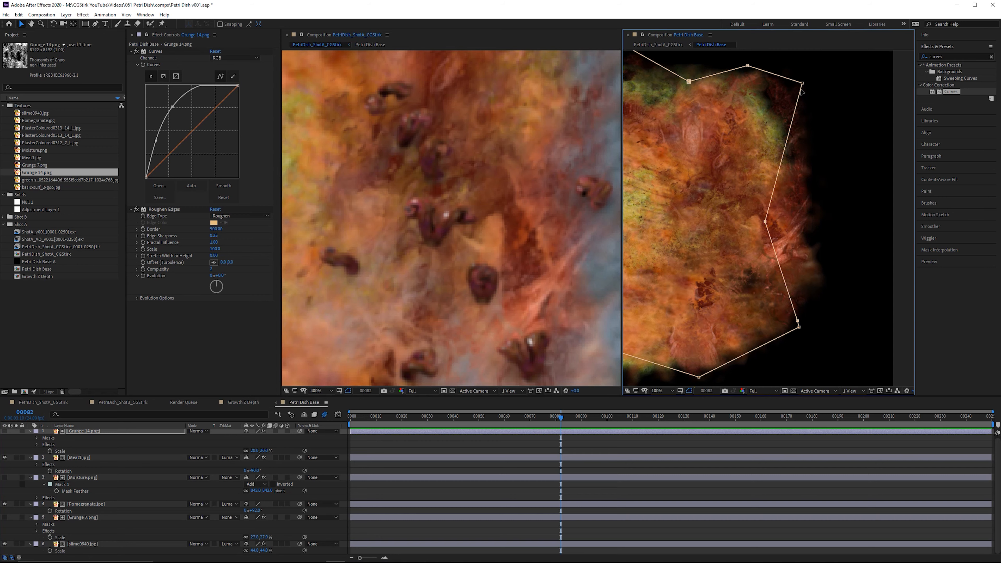
key("h")
scroll(575, 165, "down", 4)
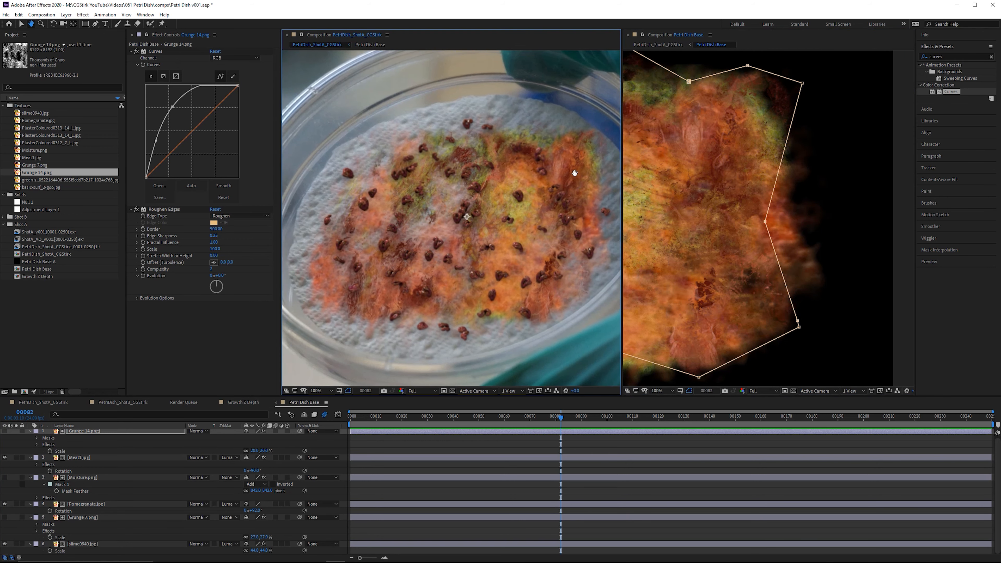
key("v")
left_click_drag(803, 83, 775, 104)
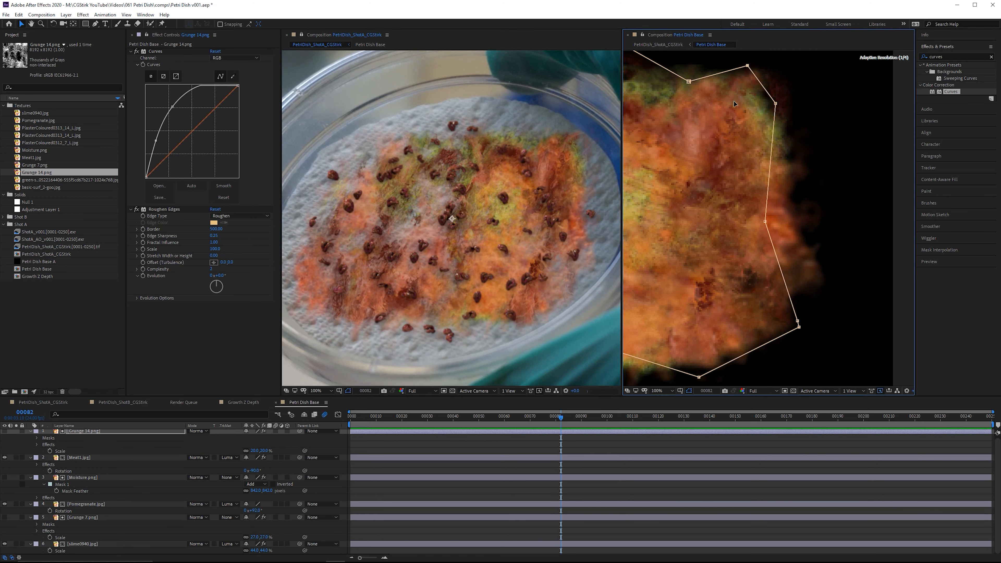
left_click_drag(747, 66, 736, 99)
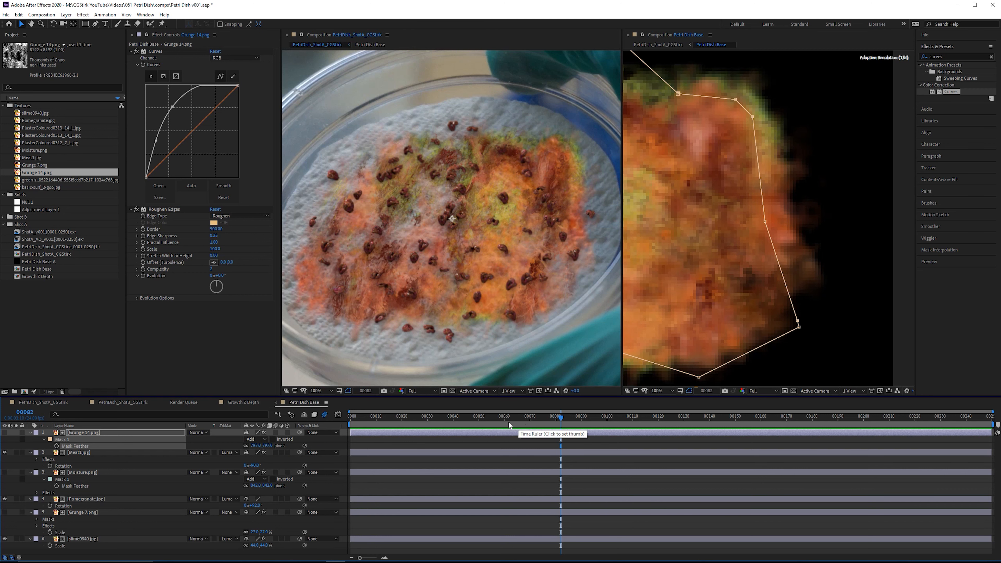
Increase the Grunge 14.png mask feather to about 1389 pixels and check the softened edge in the shot
left_click_drag(257, 446, 478, 424)
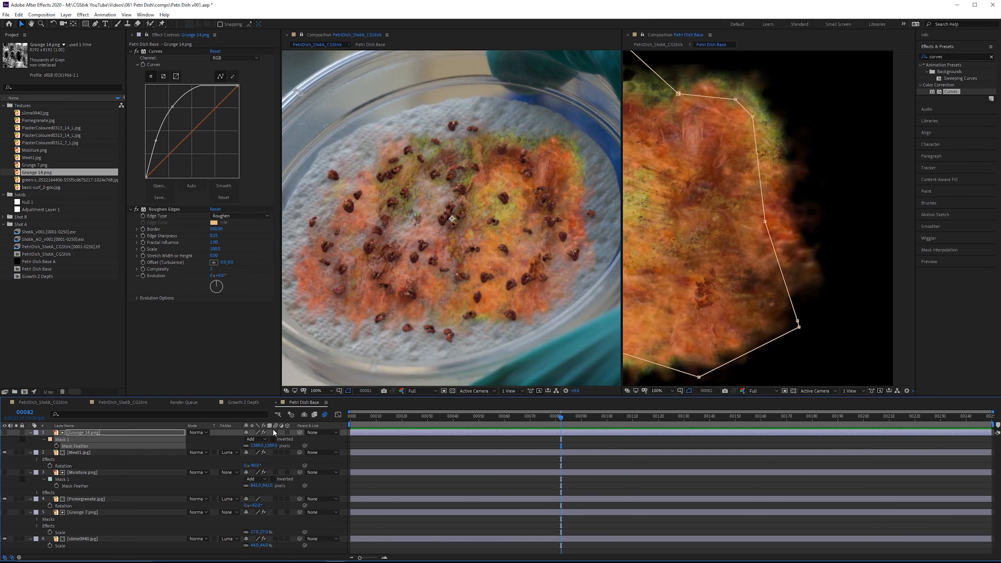
left_click_drag(533, 157, 559, 154)
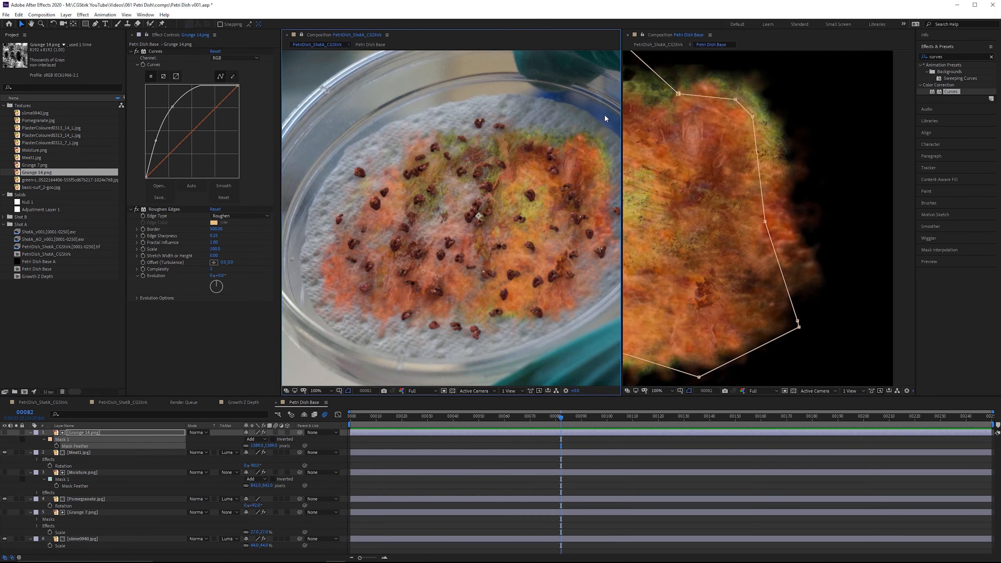
left_click_drag(621, 128, 792, 164)
left_click_drag(751, 191, 797, 173)
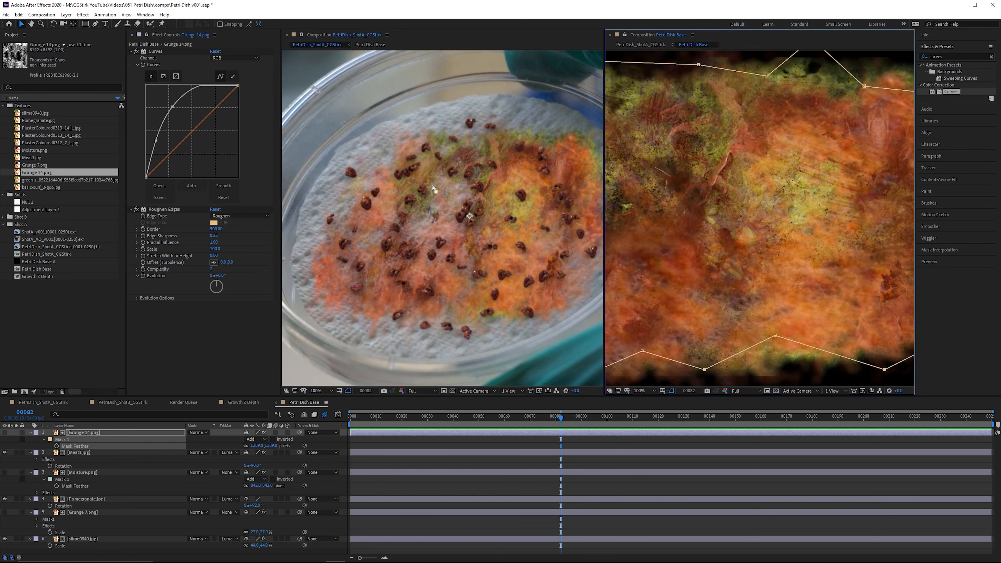
scroll(454, 197, "down", 2)
left_click_drag(475, 203, 483, 201)
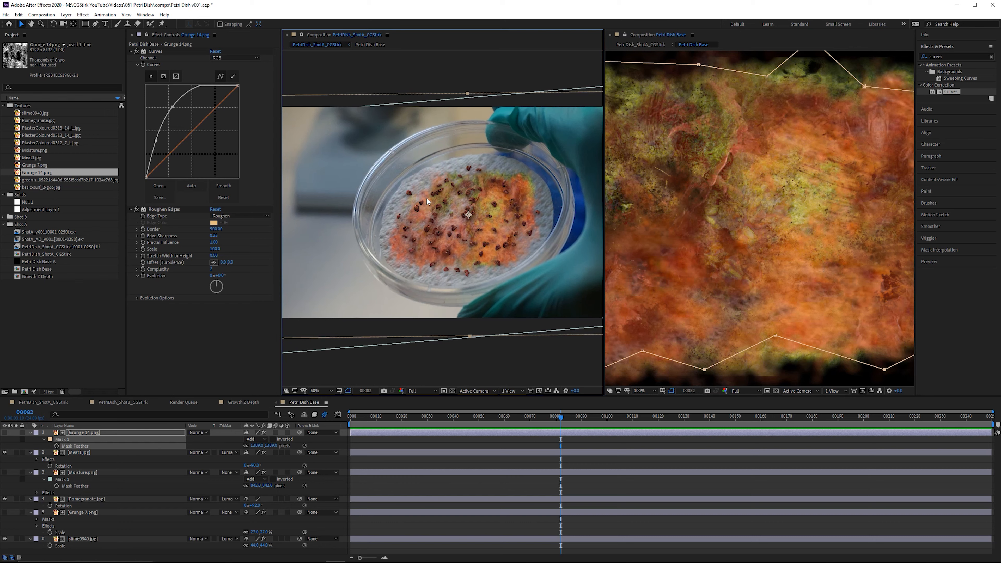
scroll(426, 198, "up", 2)
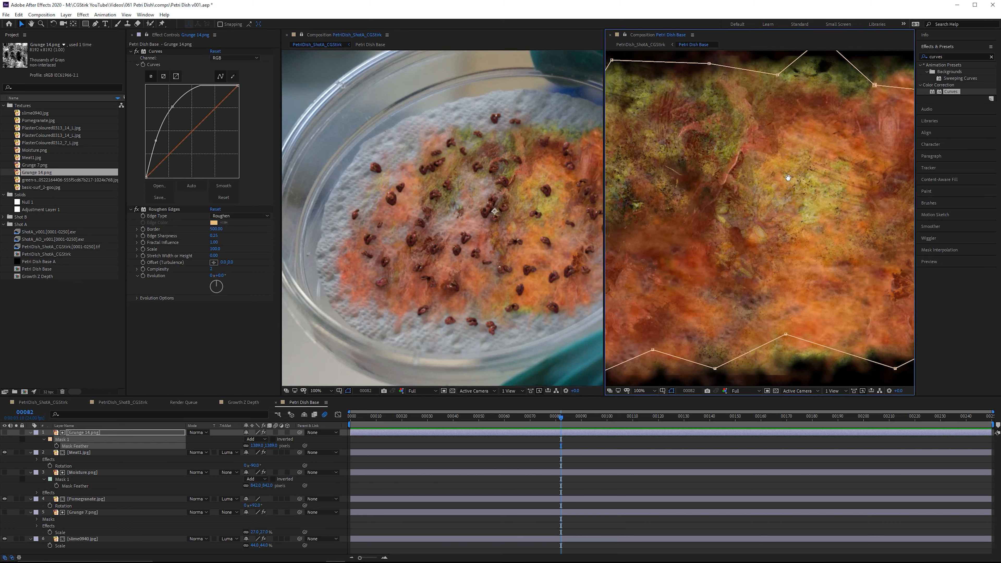
key("v")
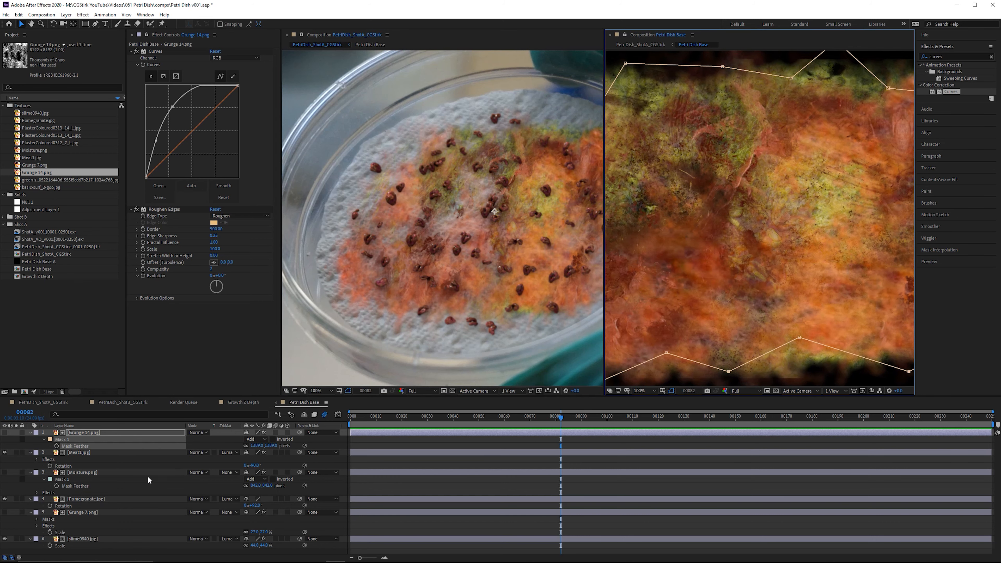
Collapse the properties of all layers in the dish base composition and clear the layer selection
left_click(104, 460)
key("ctrl+a")
left_click(30, 434)
left_click(101, 511)
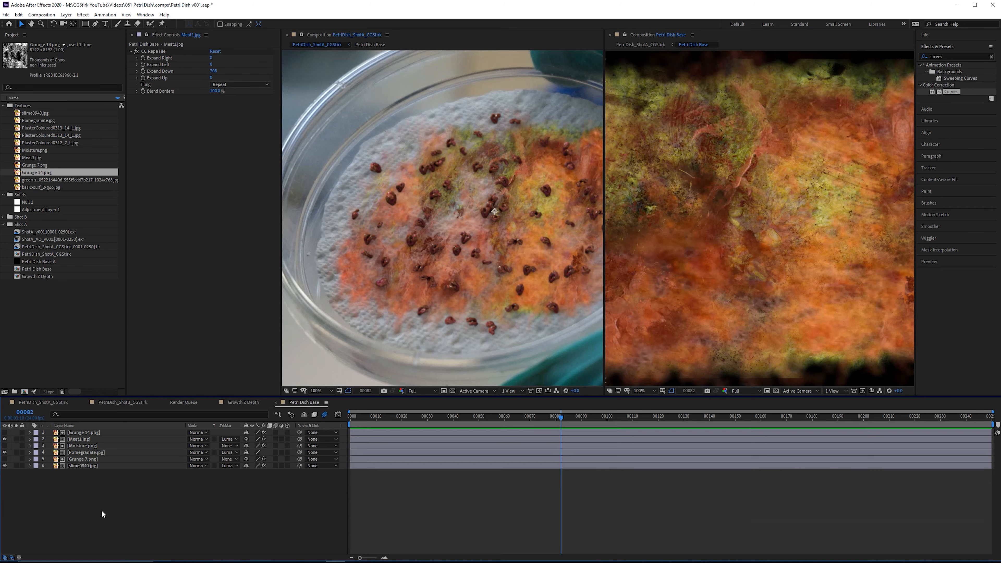
Apply Hue/Saturation to slime0940.jpg, shifting Master Hue negatively and setting Master Saturation to -34
left_click(96, 466)
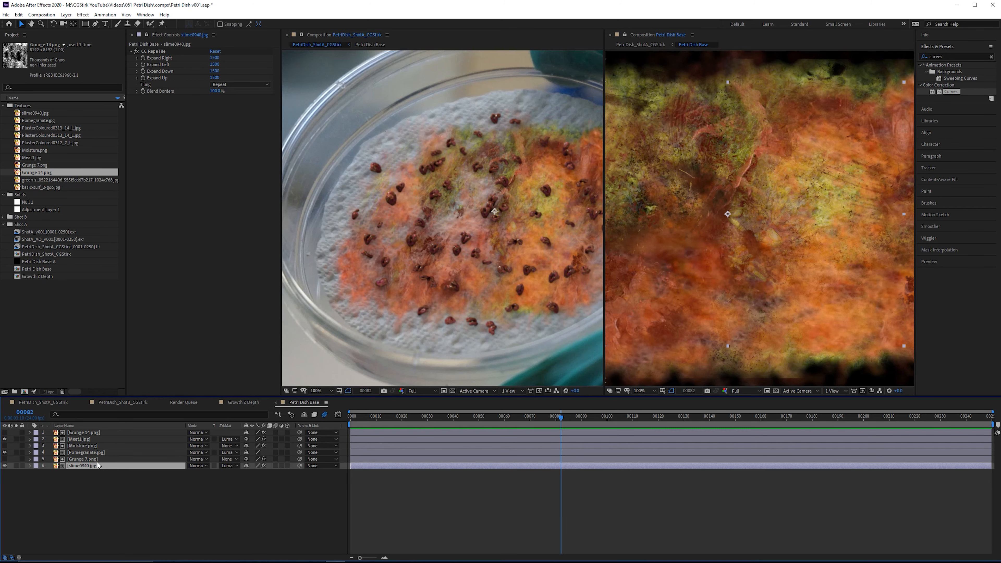
left_click(962, 56)
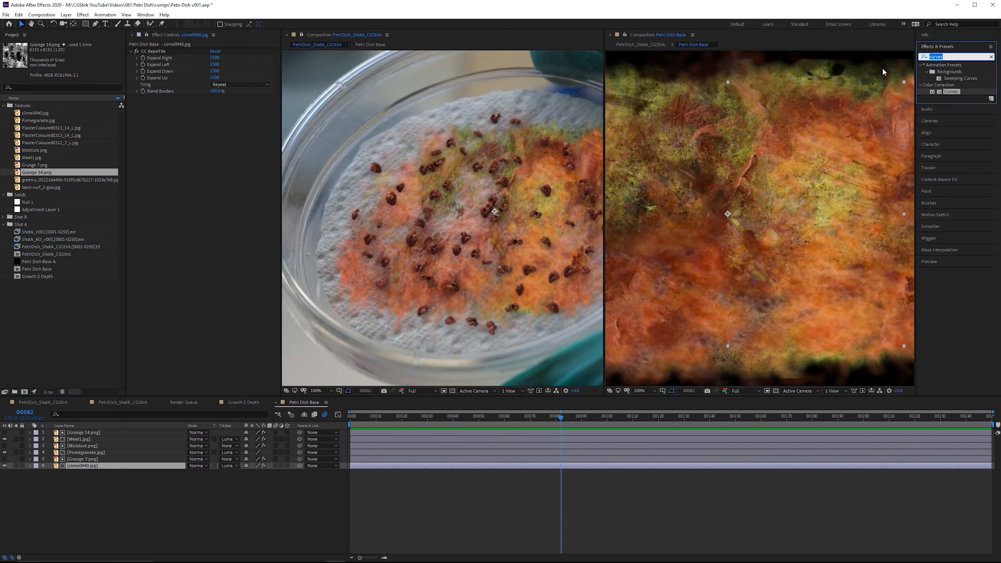
type("hue")
left_click_drag(960, 98, 215, 143)
left_click_drag(681, 181, 645, 184)
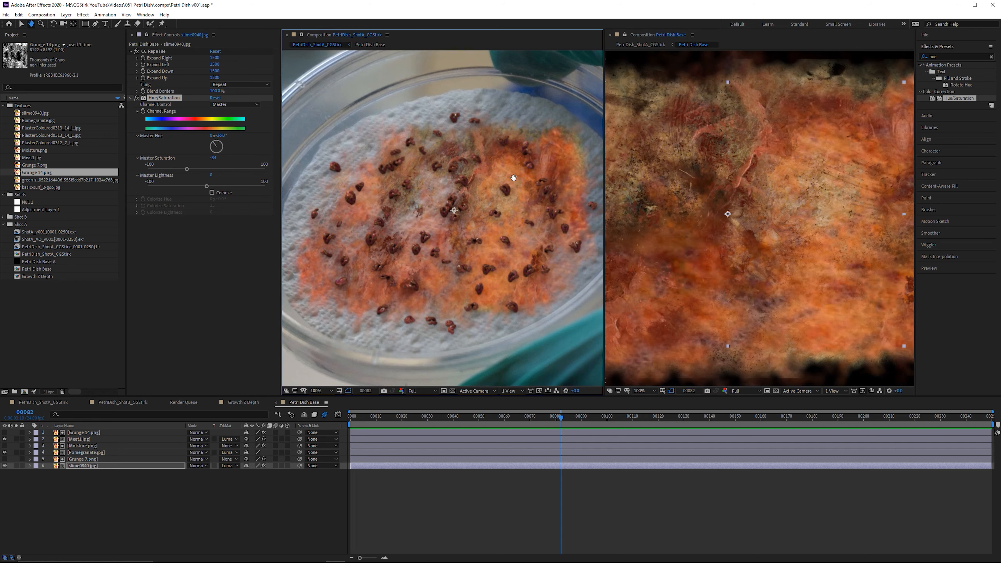
Apply Hue/Saturation to Pomegranate.jpg and set its Master Saturation to -30
left_click(101, 452)
left_click_drag(744, 135, 187, 161)
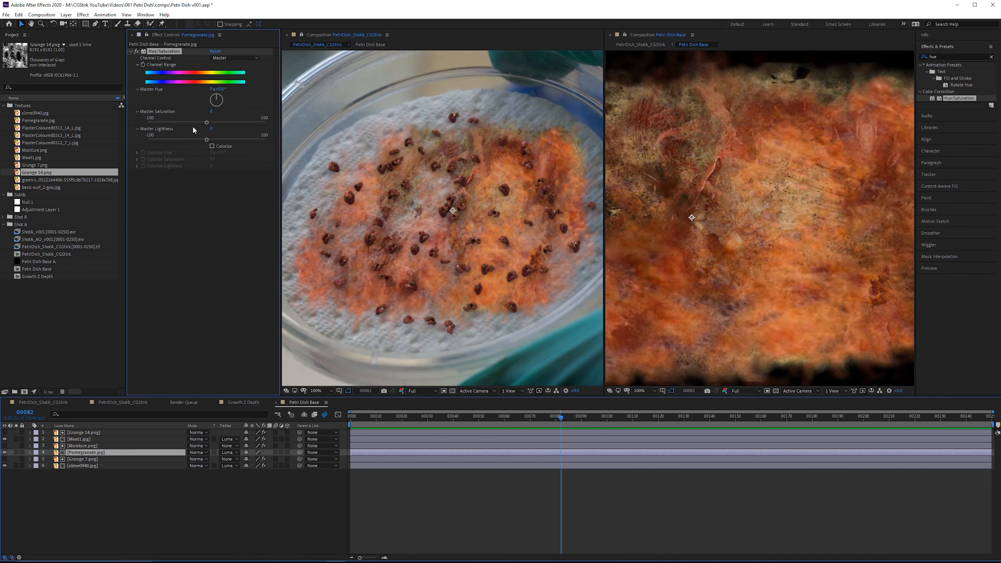
left_click_drag(206, 123, 189, 123)
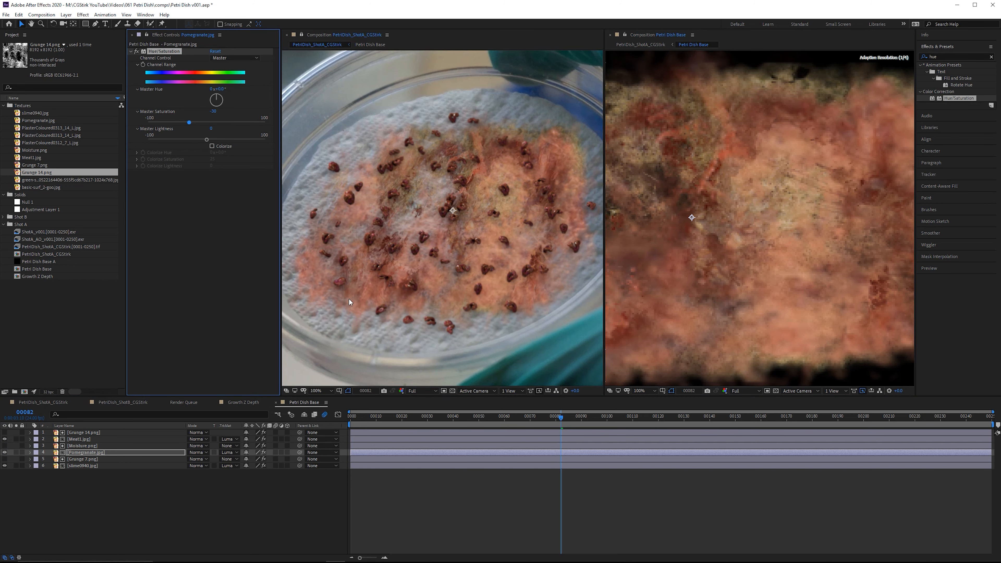
Examine the base texture's colours and blending up close in both the Shot A and dish base compositions
key("comma")
scroll(487, 200, "up", 4)
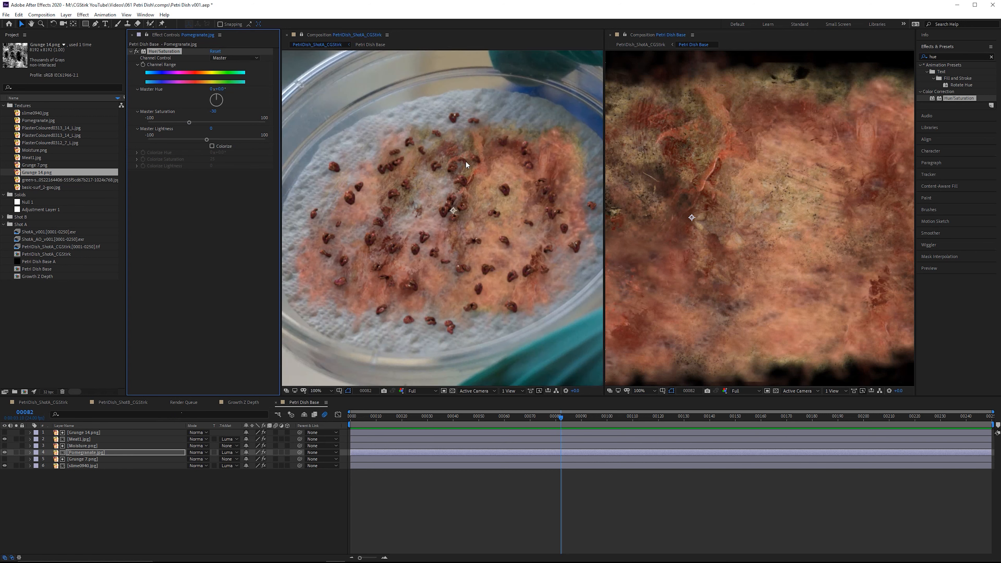
key("space")
left_click_drag(525, 226, 407, 143)
scroll(401, 236, "down", 1)
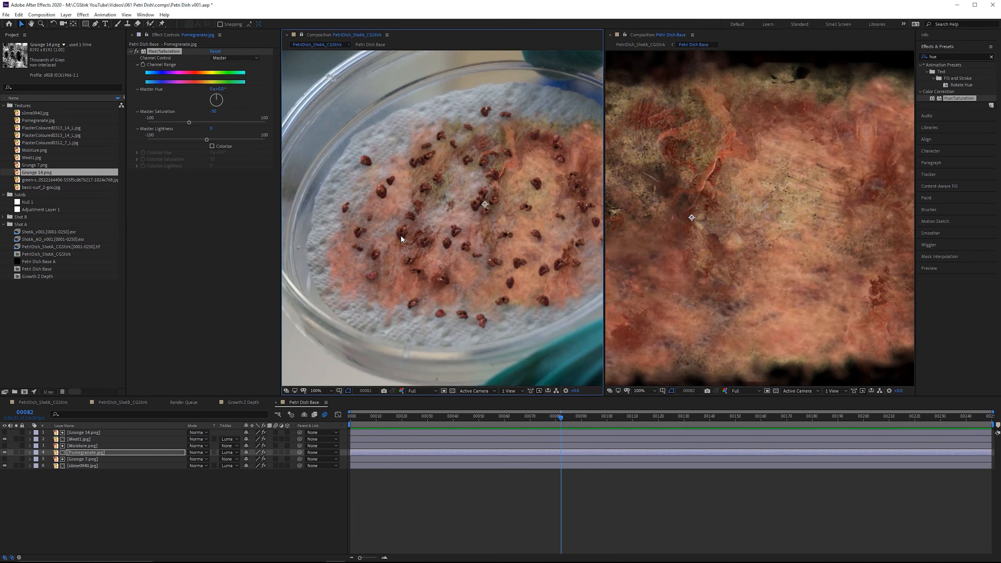
key("space")
left_click_drag(400, 240, 405, 220)
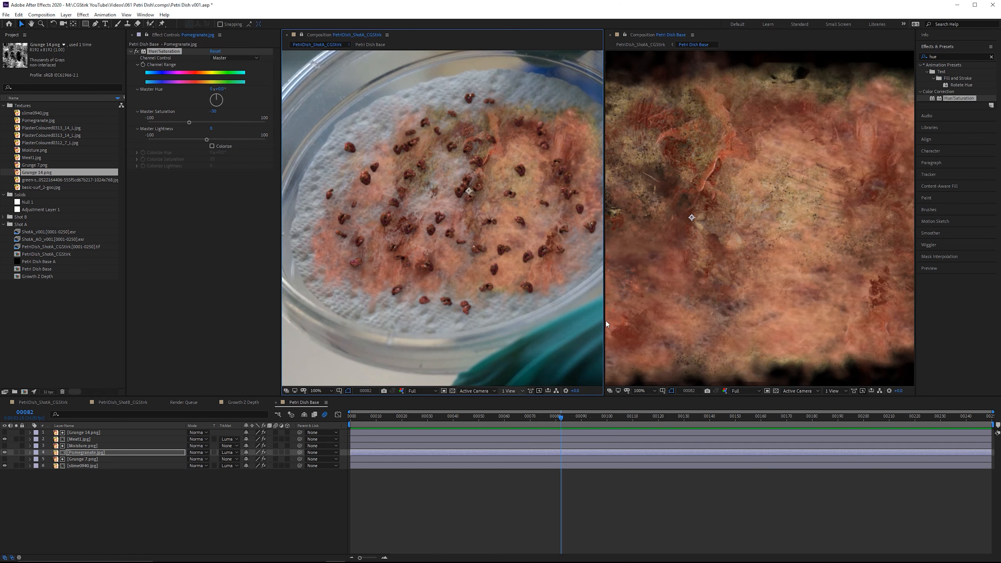
scroll(485, 125, "up", 4)
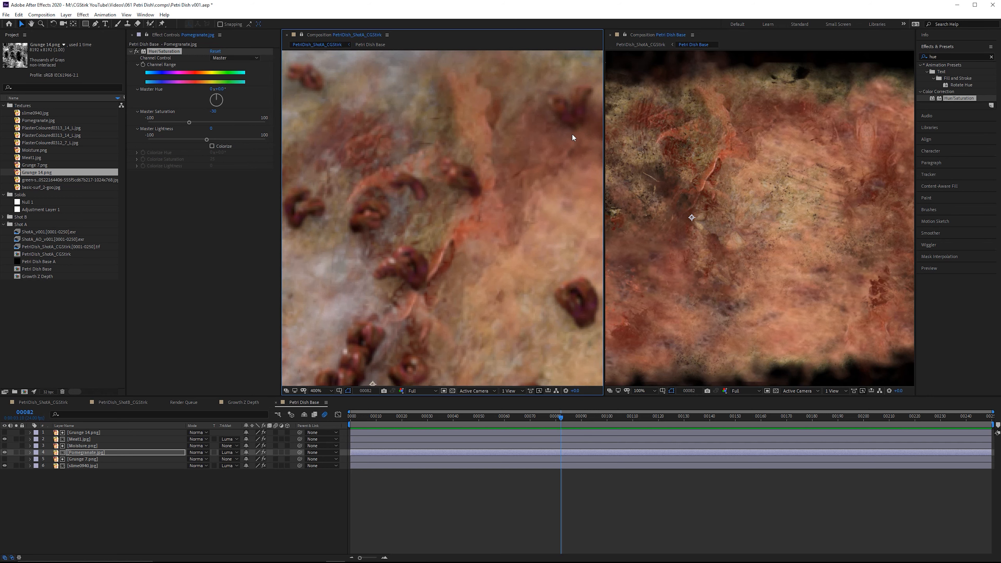
scroll(798, 139, "up", 2)
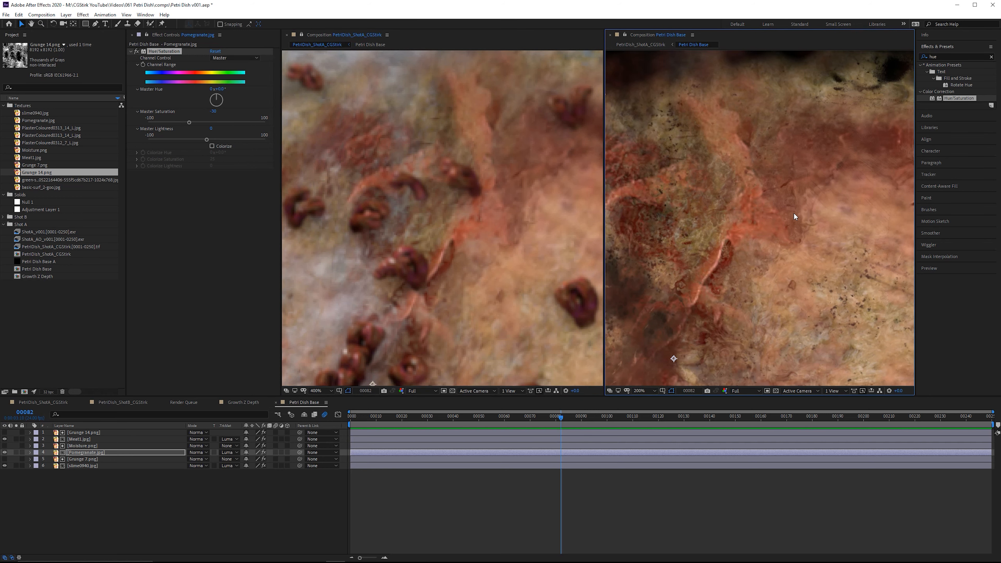
Close the separate Petri Dish Base viewer and fit the Shot A composition to the enlarged viewer
scroll(494, 159, "down", 1)
scroll(520, 163, "down", 1)
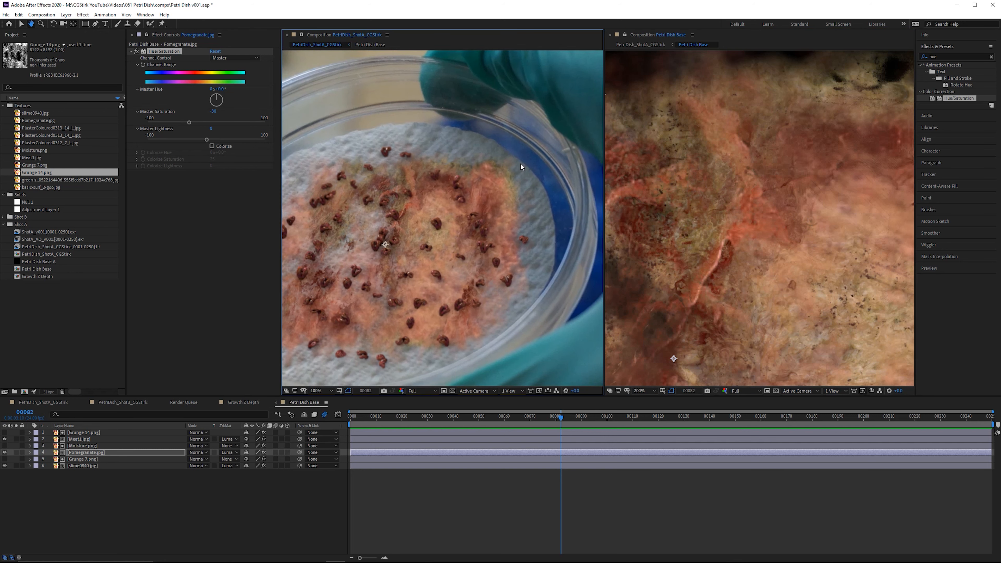
scroll(523, 162, "up", 1)
scroll(523, 162, "down", 1)
left_click_drag(496, 237, 517, 258)
scroll(516, 237, "up", 1)
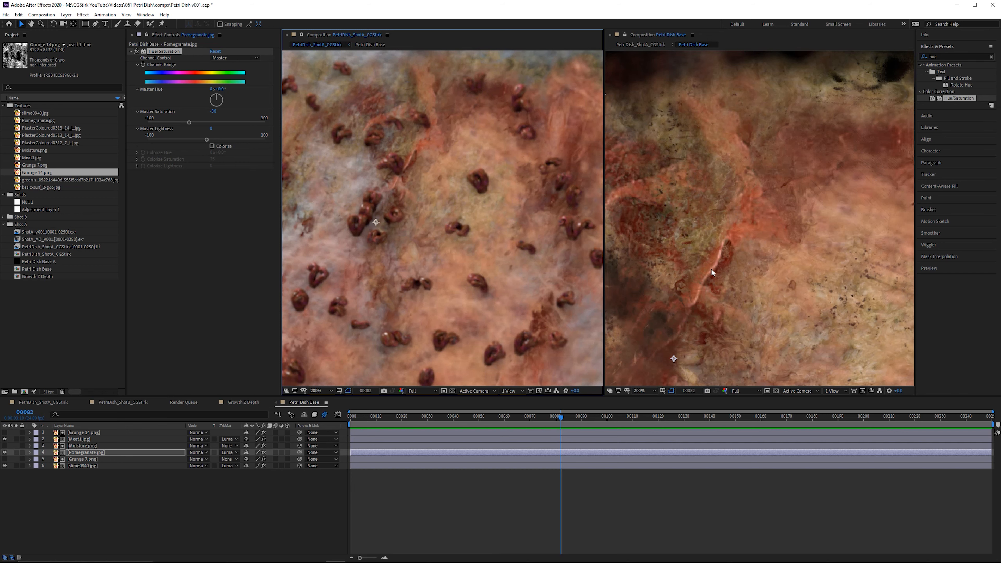
left_click(610, 35)
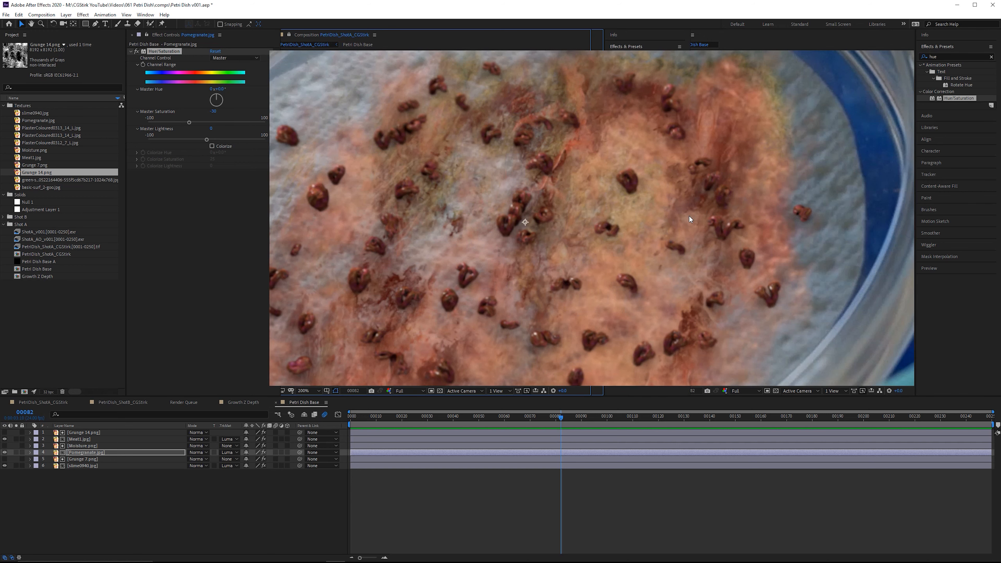
scroll(694, 213, "down", 4)
left_click(44, 402)
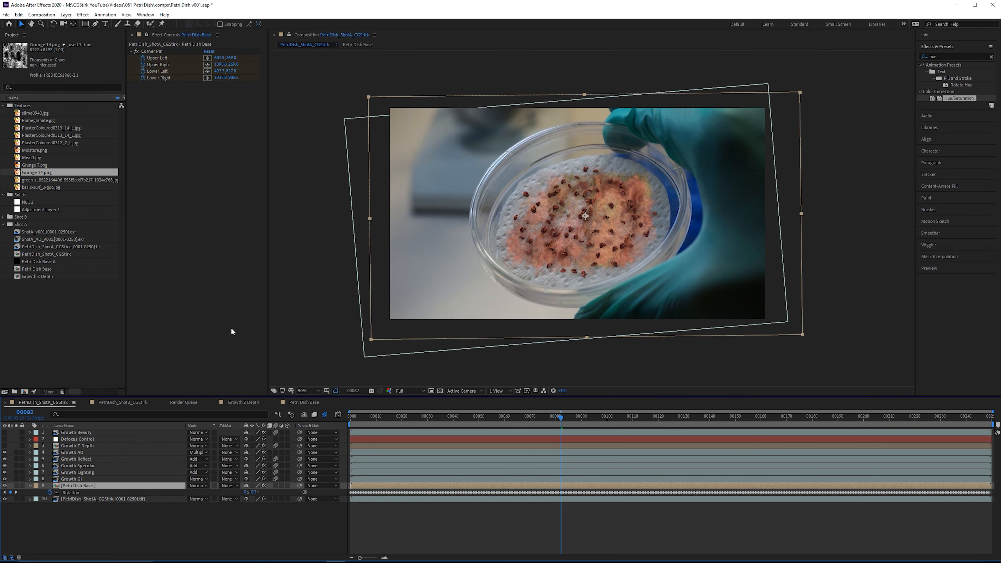
key("shift+slash")
Search the effects library for "curves" and select the Curves effect
left_click(955, 53)
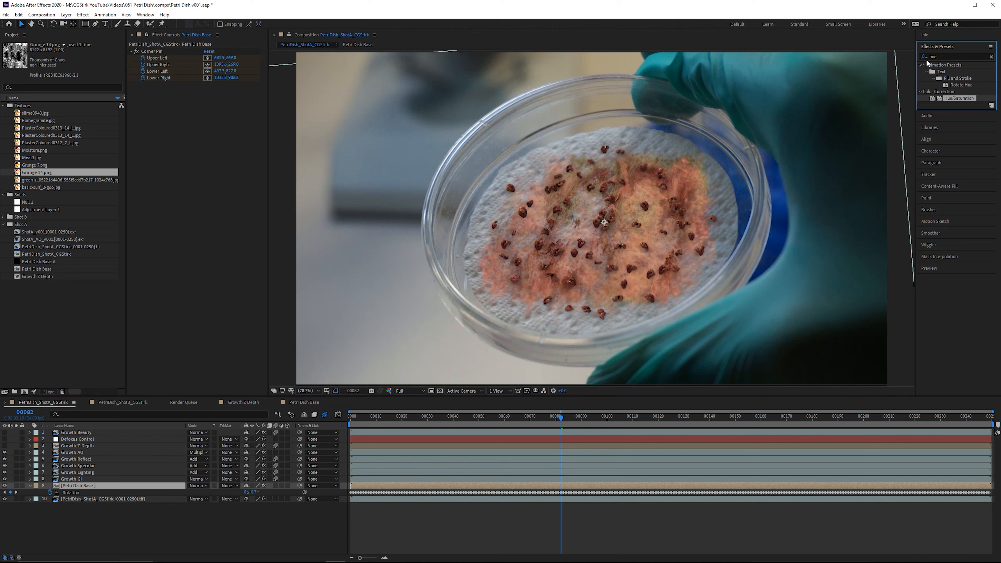
left_click_drag(939, 56, 880, 55)
type("curves")
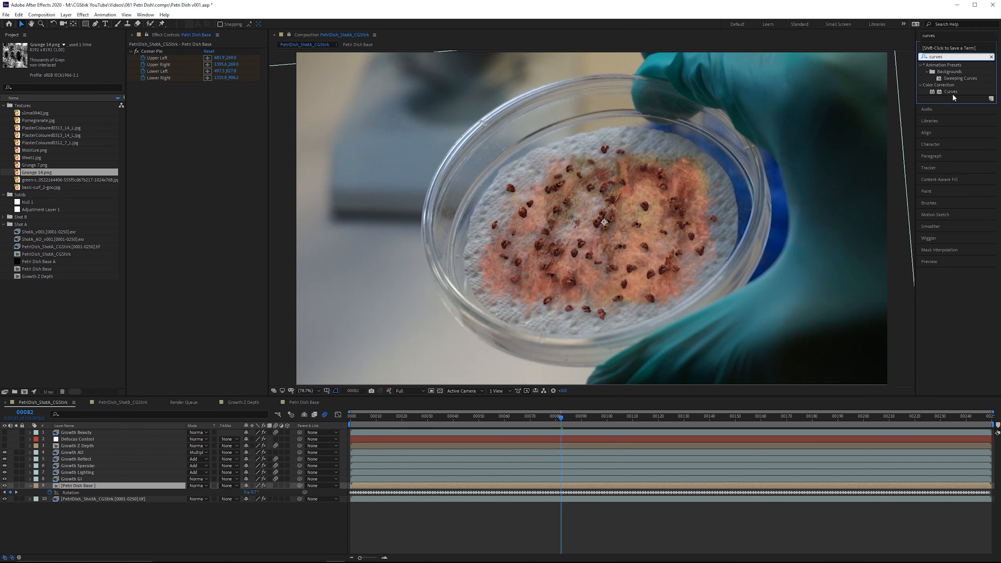
left_click(964, 92)
Create an adjustment layer named CC in the Shot A composition and move it above all other layers
right_click(143, 538)
mouse_move(190, 449)
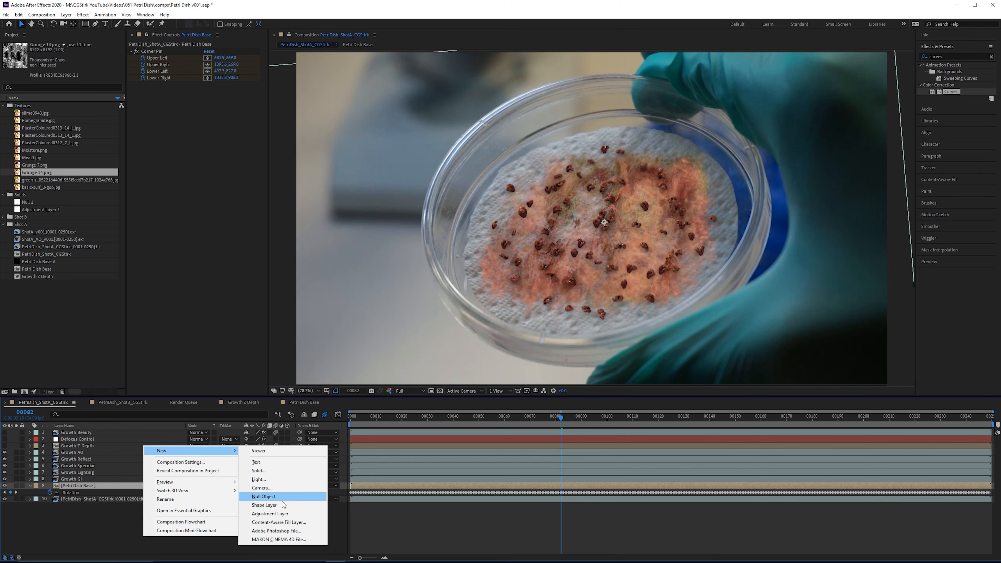
left_click(286, 514)
key("Return")
type("CC")
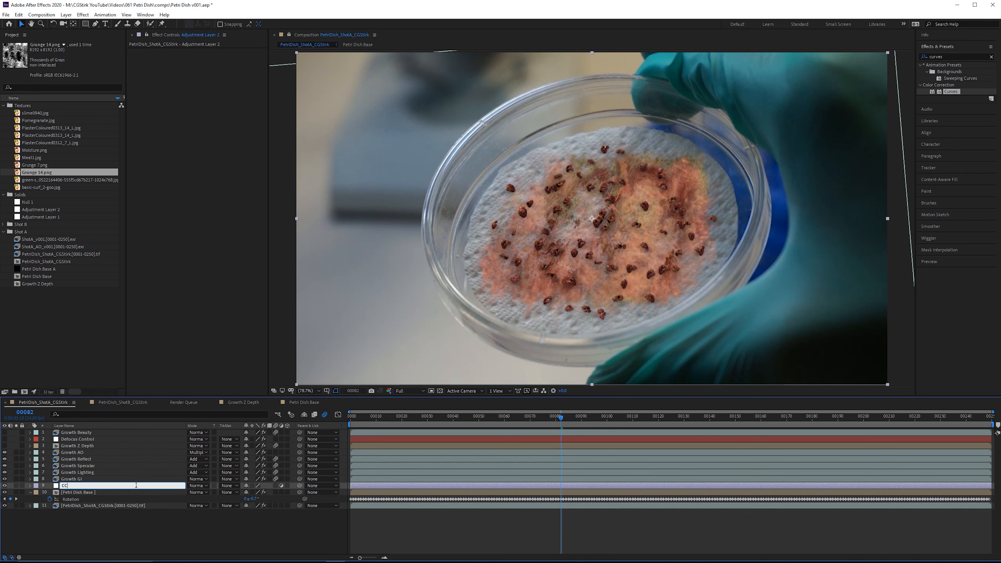
key("Return")
left_click_drag(136, 485, 152, 393)
Apply Curves to the CC layer and shape the RGB curve into a gentle contrast S-curve
double_click(951, 91)
left_click_drag(170, 154, 172, 160)
left_click_drag(215, 109, 214, 105)
Adjust the individual colour channels of the CC layer's Curves, lifting the blue shadows for a cooler grade
left_click(229, 58)
left_click(221, 92)
left_click_drag(166, 157, 164, 154)
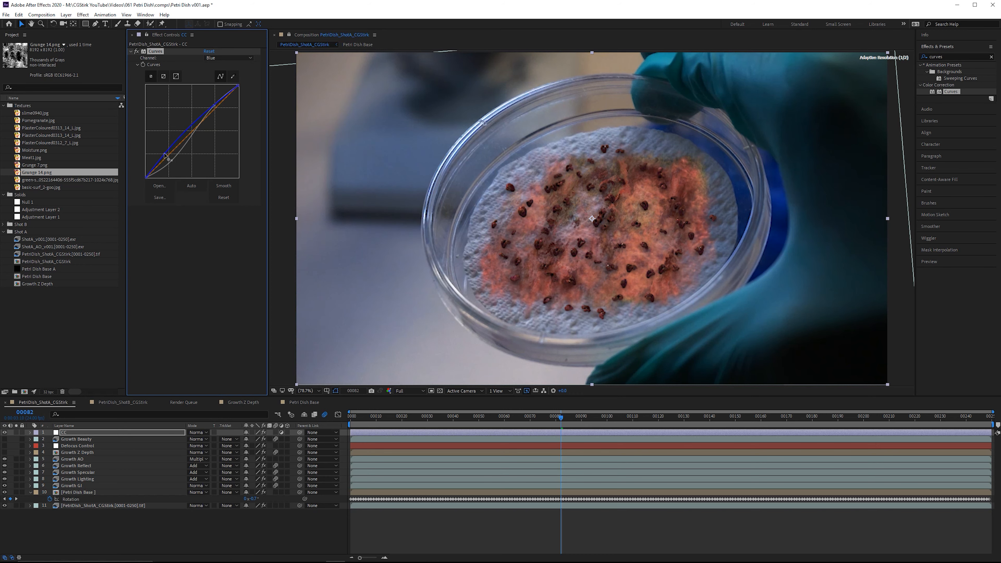
left_click(244, 58)
left_click(221, 79)
left_click_drag(166, 150, 173, 159)
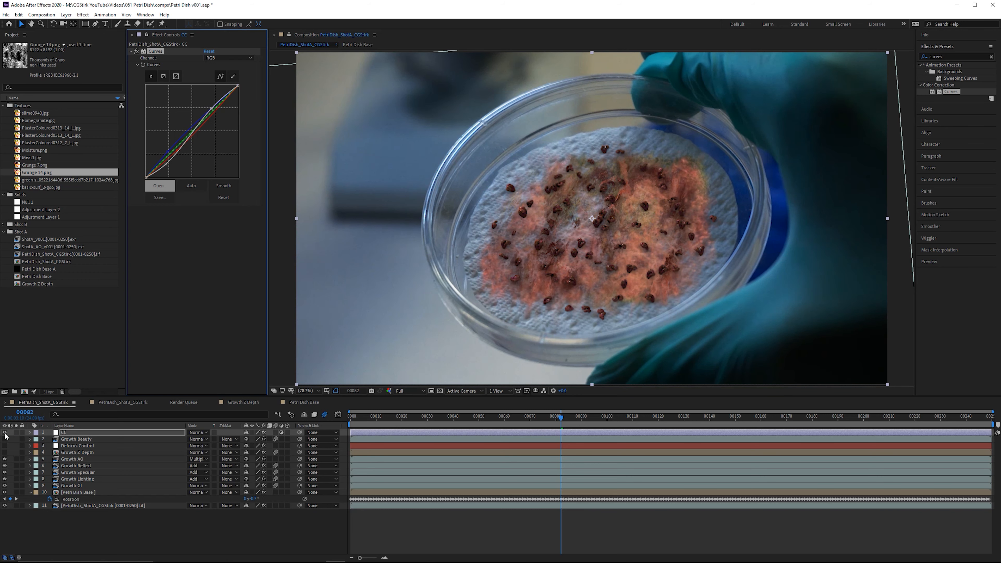
Compare the shot with and without the CC grading layer, leaving the layer visible
left_click(4, 434)
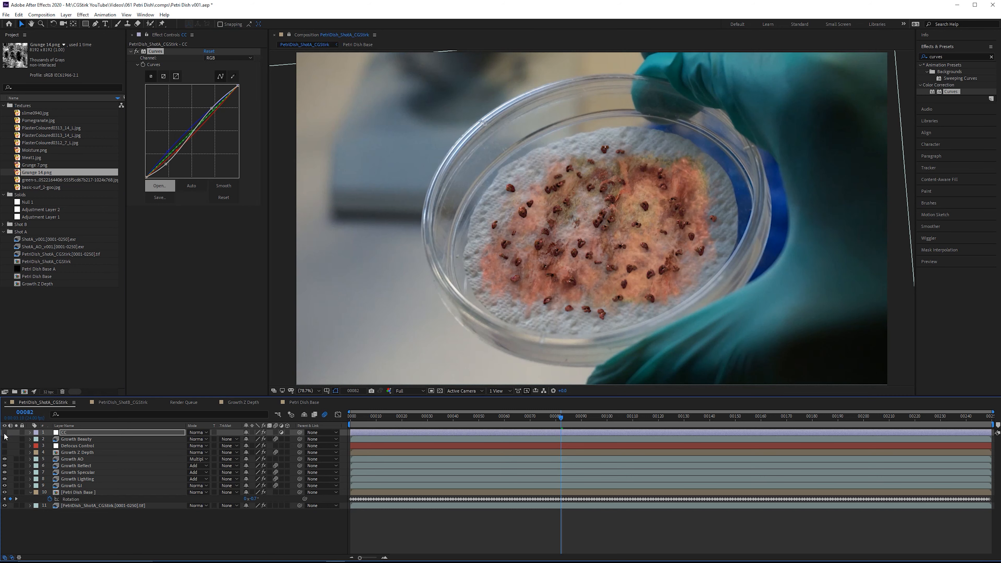
left_click(5, 434)
left_click(5, 433)
left_click(5, 434)
scroll(674, 212, "up", 1)
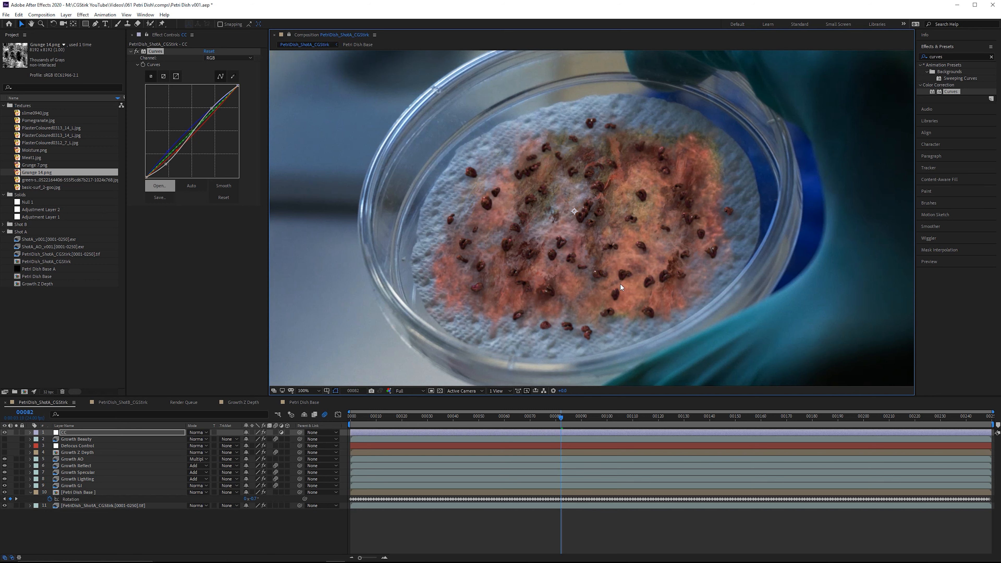
Open the Petri Dish Base composition and place its viewer side by side with the Shot A viewer
double_click(79, 493)
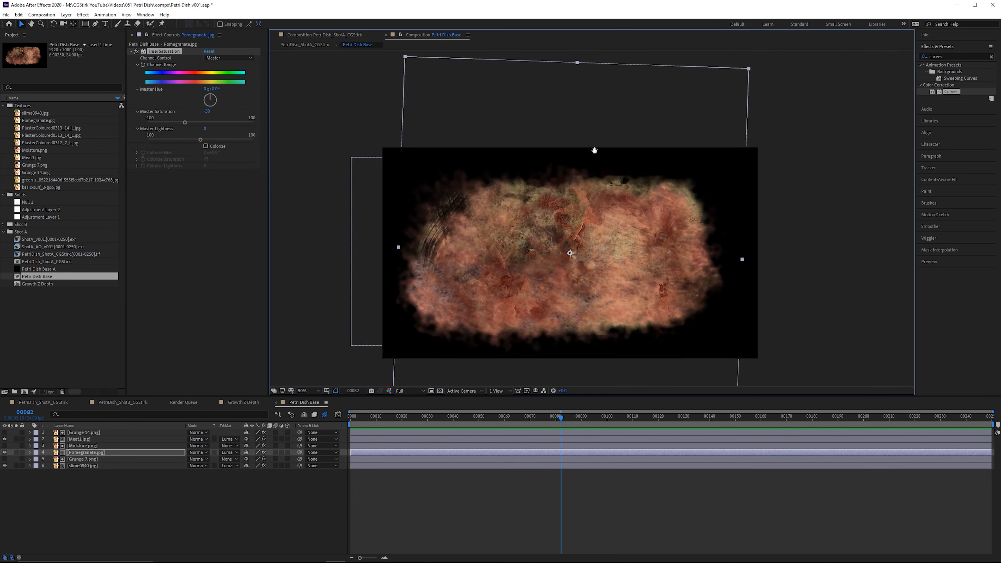
left_click_drag(566, 189, 595, 150)
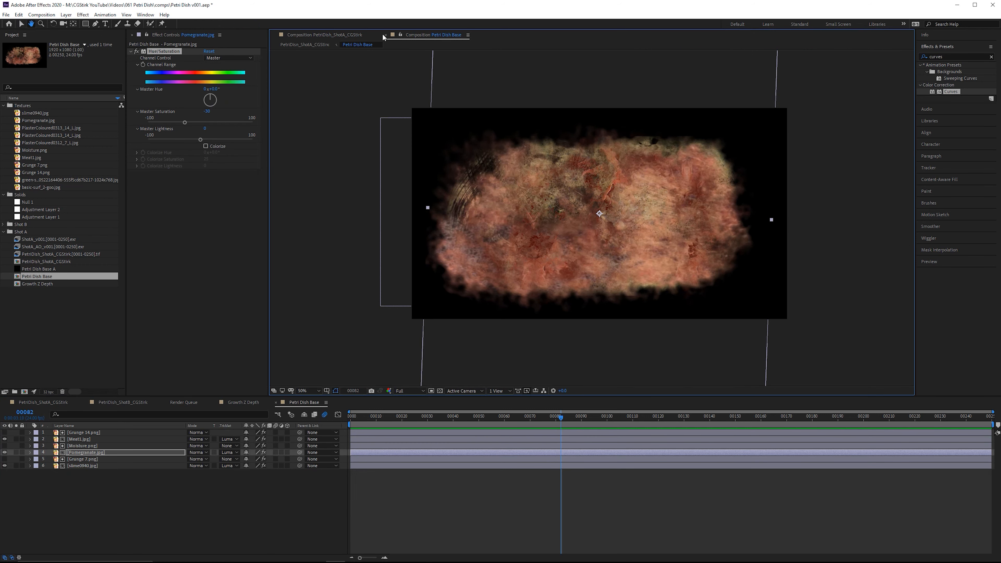
left_click_drag(435, 36, 902, 148)
Reshape the Moisture.png mask by moving its points along the right side and lower-right edge of the texture
left_click(83, 447)
left_click(851, 290)
mouse_move(902, 257)
left_mouse_down()
mouse_move(880, 248)
mouse_move(888, 265)
left_mouse_up()
left_click_drag(829, 153, 824, 162)
left_click_drag(904, 194, 897, 218)
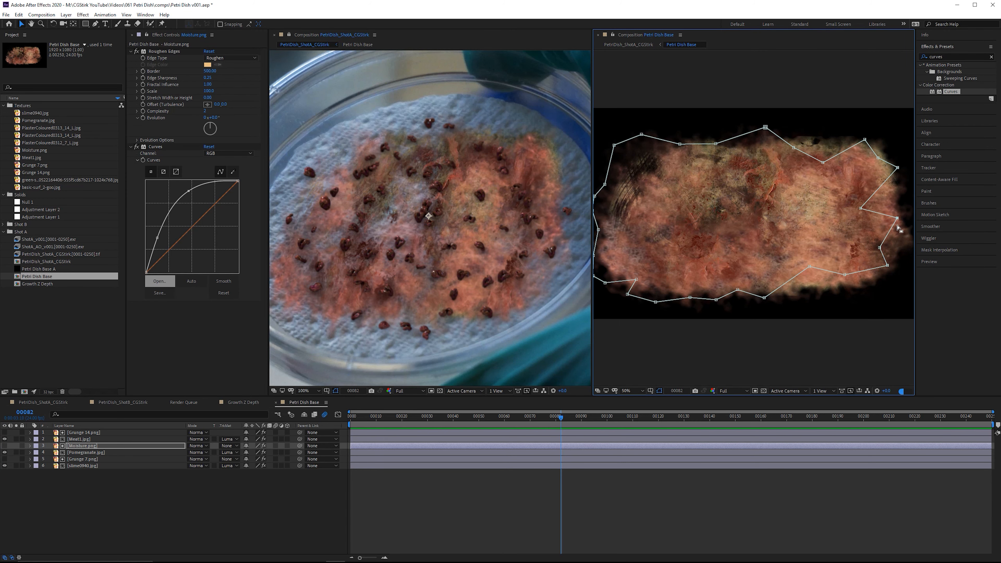
left_click_drag(898, 168, 868, 169)
left_click_drag(861, 209, 896, 203)
left_click_drag(897, 218, 896, 230)
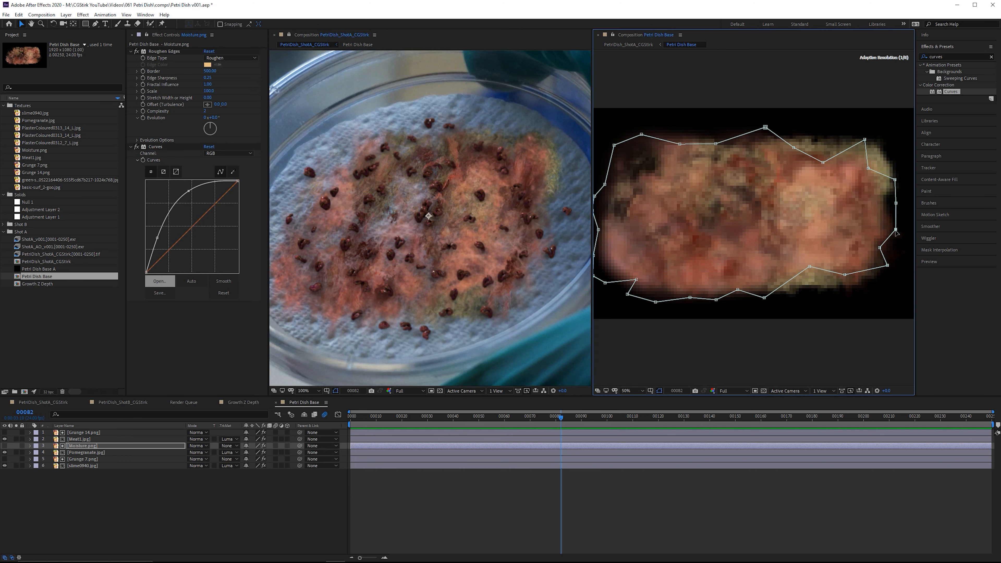
Draw a small irregular closed mask on Moisture.png inside the right half of the texture with the Pen tool
left_click(95, 24)
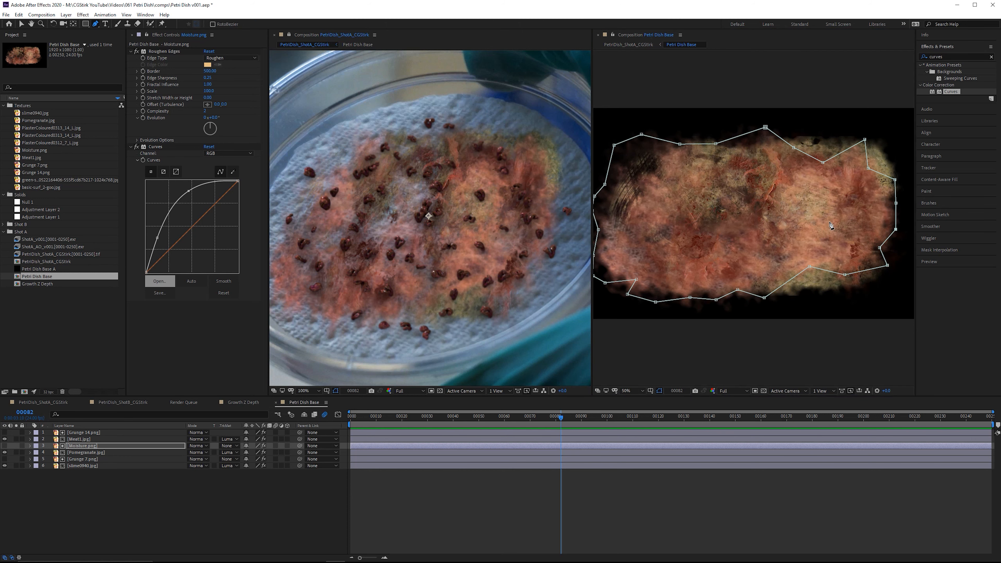
left_click(843, 216)
left_click(819, 211)
left_click(803, 215)
left_click(792, 236)
left_click(809, 250)
left_click(817, 235)
left_click_drag(829, 245, 840, 245)
left_click(854, 234)
left_click(843, 216)
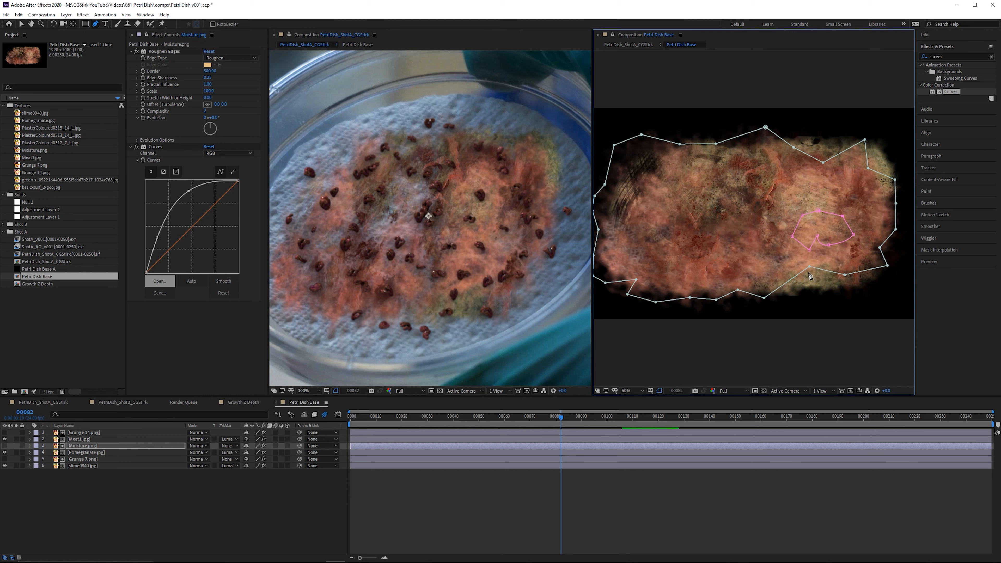
Set Mask 2 of Moisture.png to Subtract with a feather of 100 pixels
key("m")
left_click(256, 465)
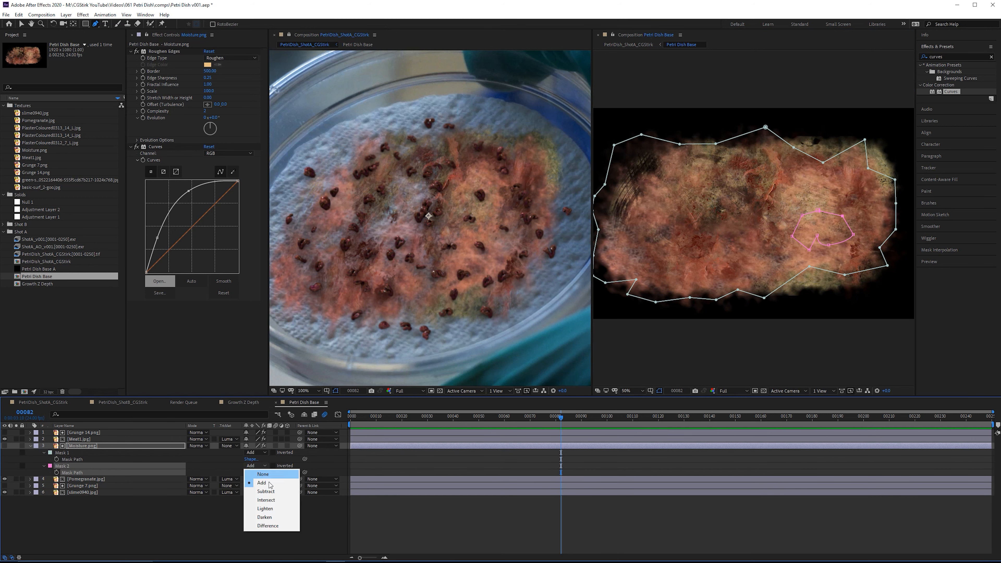
left_click(254, 490)
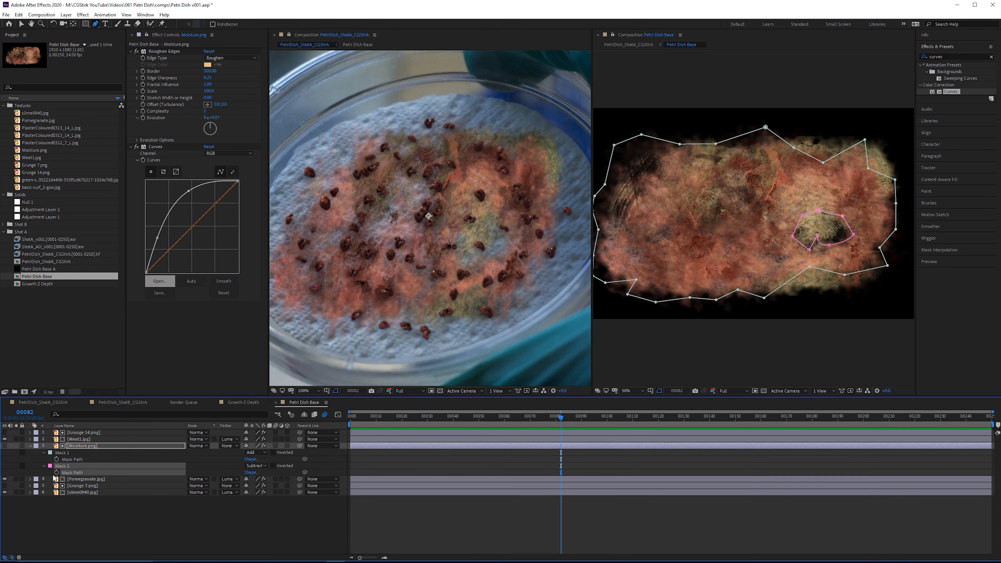
key("f")
left_click(255, 472)
type("100")
key("Return")
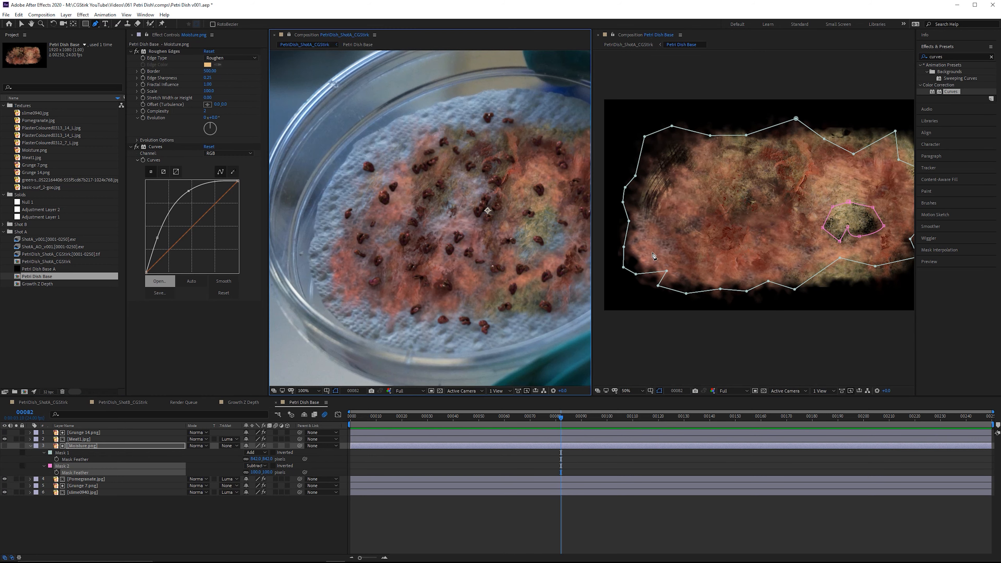
Draw two more masks on Moisture.png: a jagged one near the texture's lower-left edge and a small one around its centre
left_click(643, 252)
left_click(654, 233)
left_click(669, 239)
left_click(695, 231)
left_click(693, 242)
left_click(702, 254)
left_click(699, 266)
left_click(682, 243)
left_click(680, 265)
left_click(666, 255)
Set Mask 3 and Mask 4 of Moisture.png to Subtract with a feather of 100 pixels
key("f")
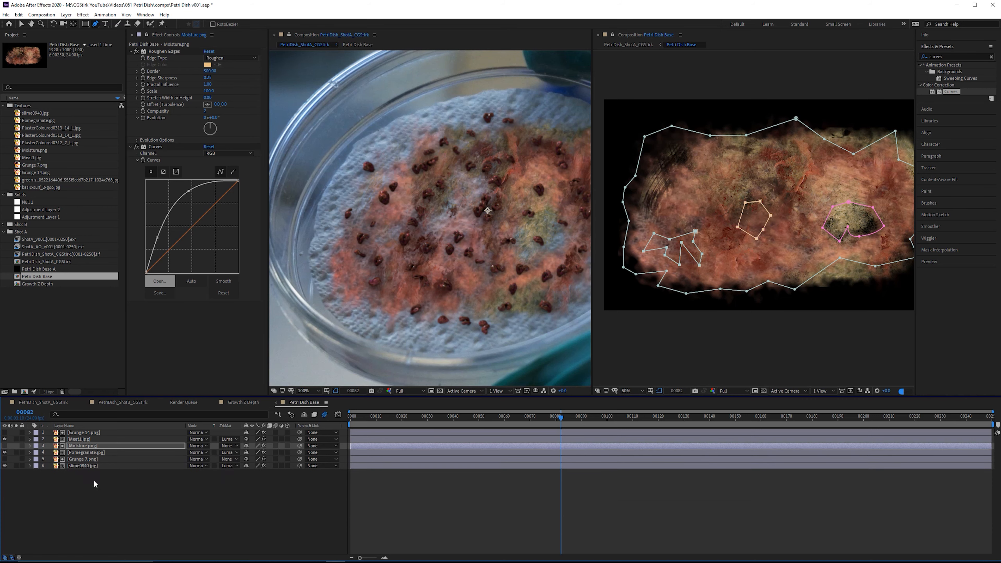
key("f")
left_click(253, 486)
type("100")
key("Return")
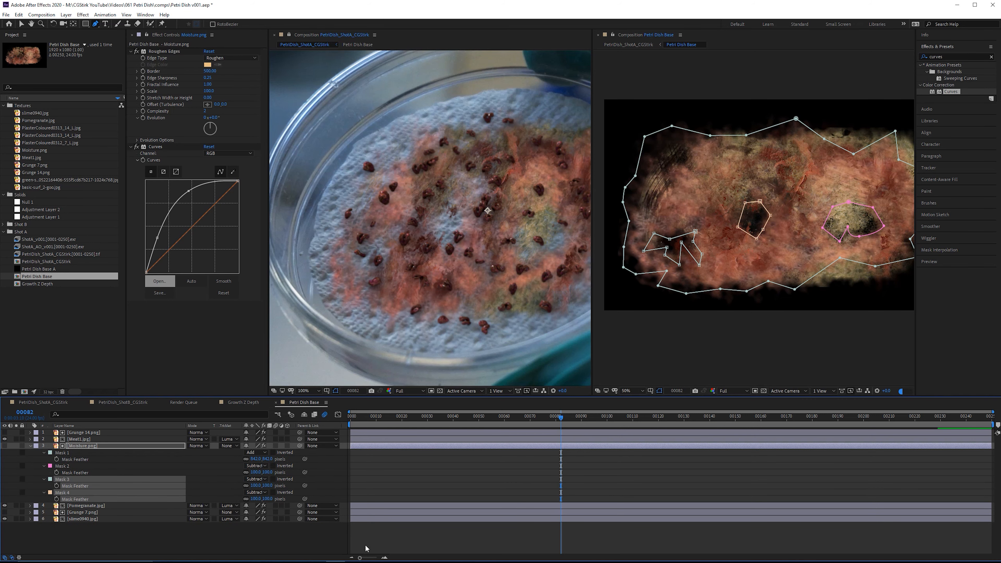
Set the feather of the Grunge 7.png mask to 978 pixels
key("f")
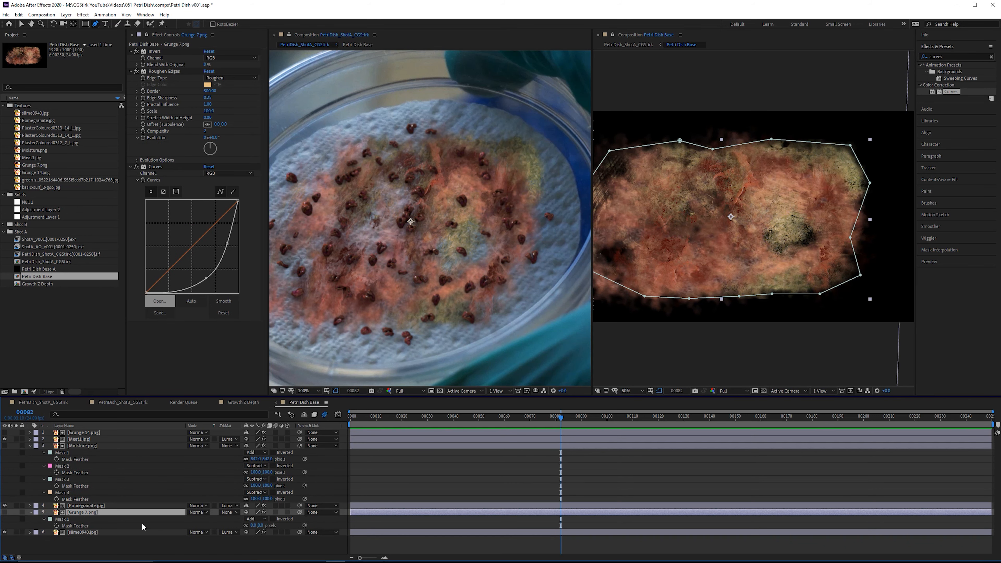
left_click(262, 526)
type("978")
key("Return")
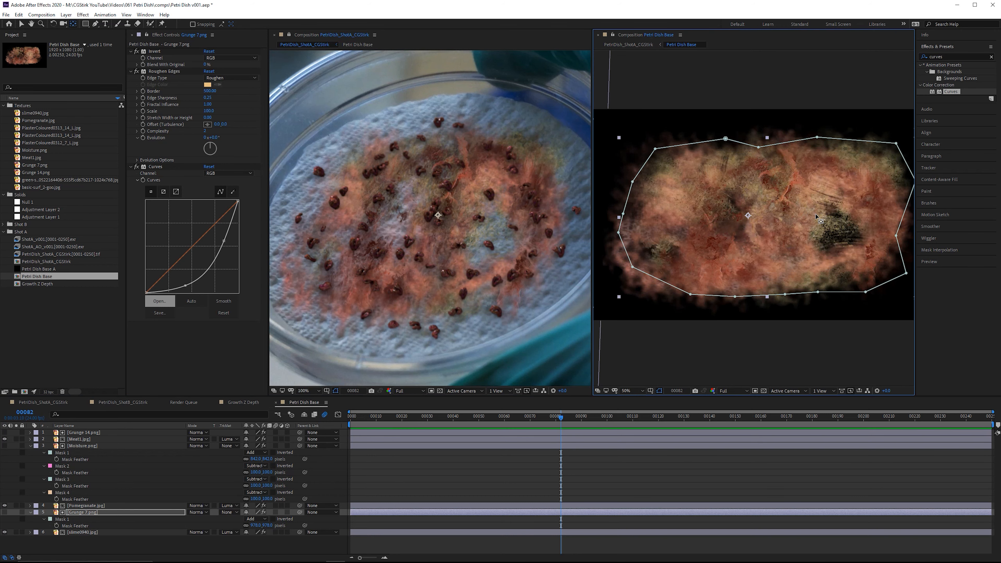
Return to the Shot A composition and close the separate Petri Dish Base viewer
scroll(424, 205, "down", 1)
scroll(442, 233, "up", 1)
left_click(44, 402)
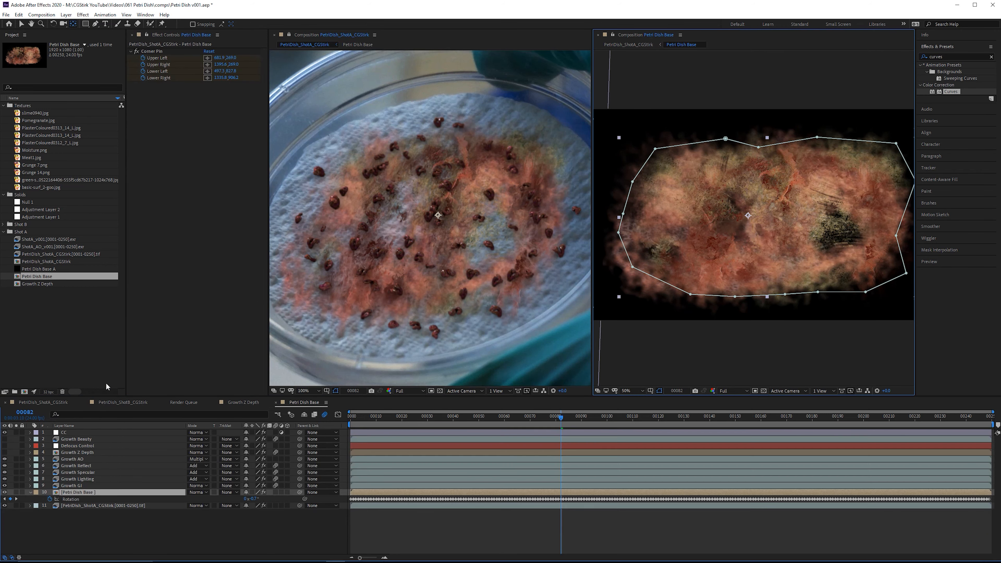
left_click(629, 44)
left_click(599, 34)
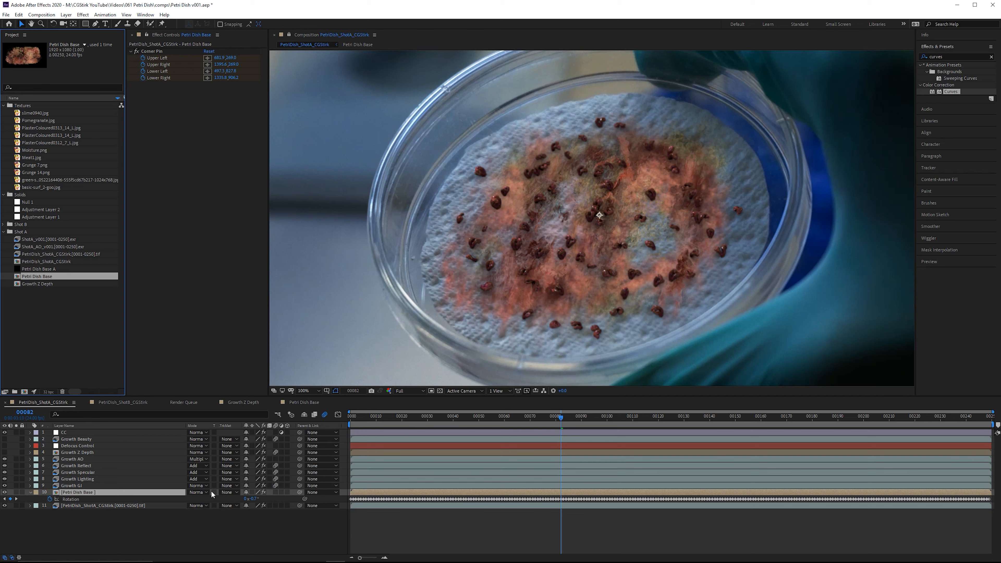
Try the Overlay blending mode on the Petri Dish Base layer in Shot A
left_click(200, 493)
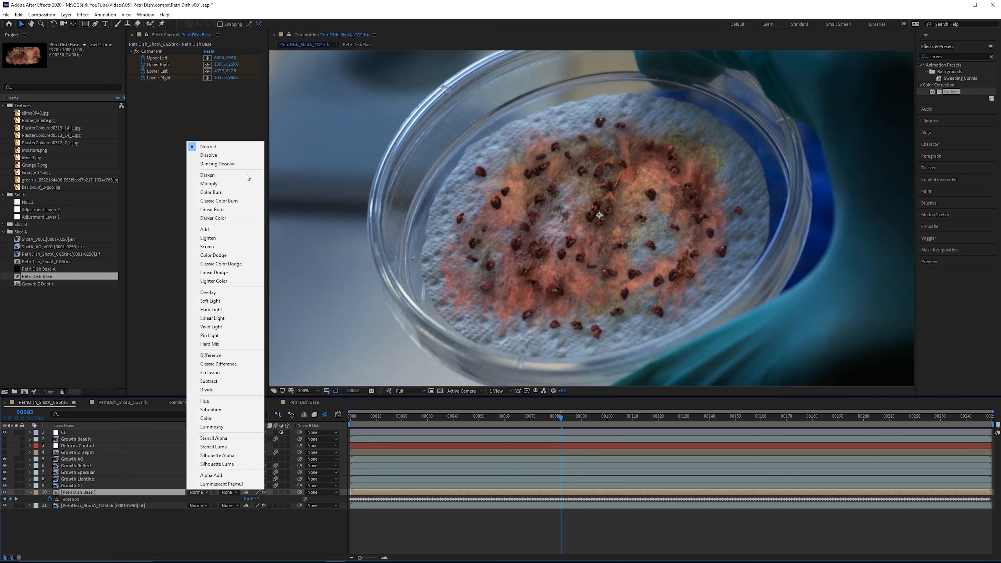
left_click(208, 292)
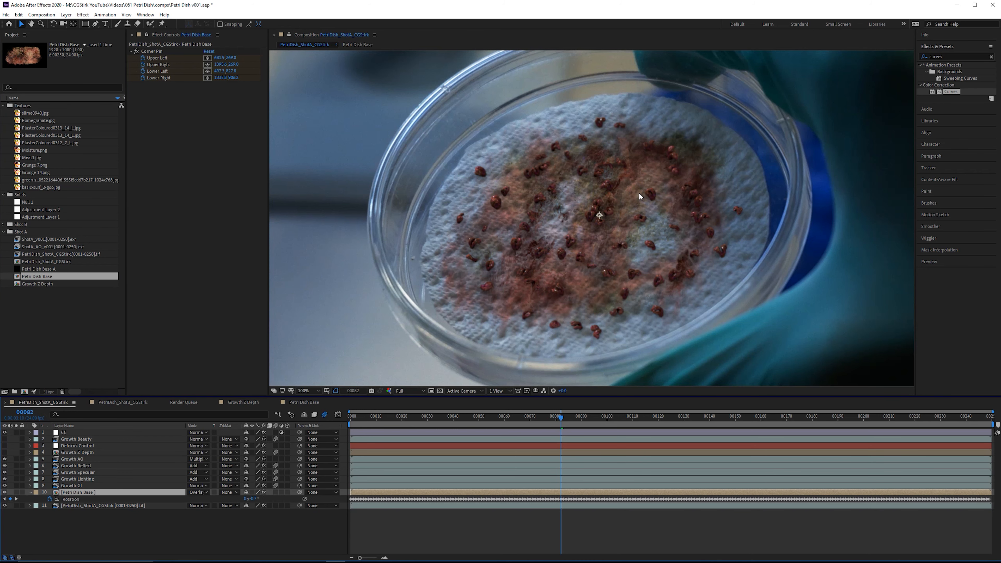
Apply Curves to the Petri Dish Base layer and slightly raise the black point of the RGB curve
left_click_drag(950, 91, 198, 158)
left_click_drag(147, 212, 128, 207)
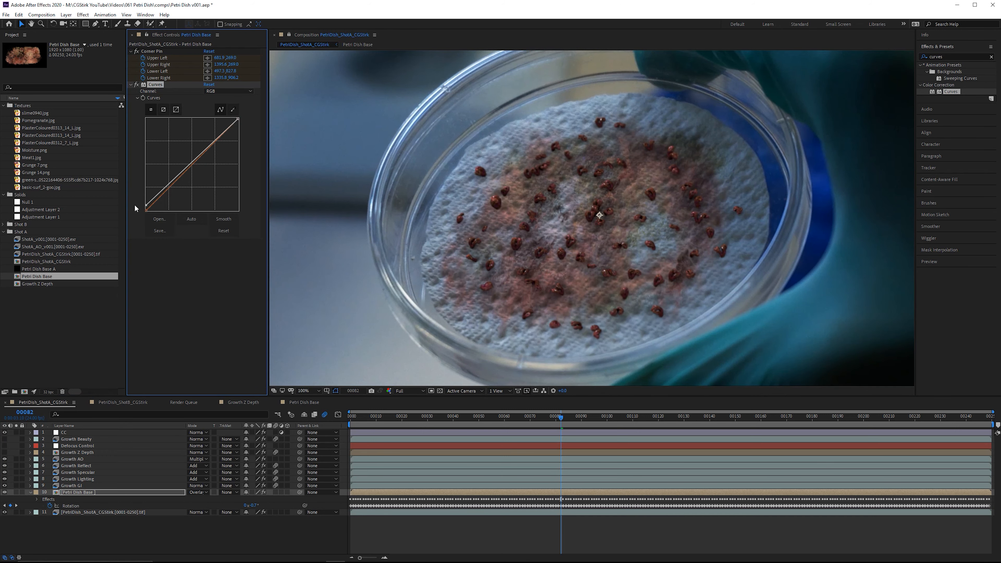
scroll(567, 216, "down", 2)
scroll(651, 157, "up", 2)
scroll(642, 165, "down", 1)
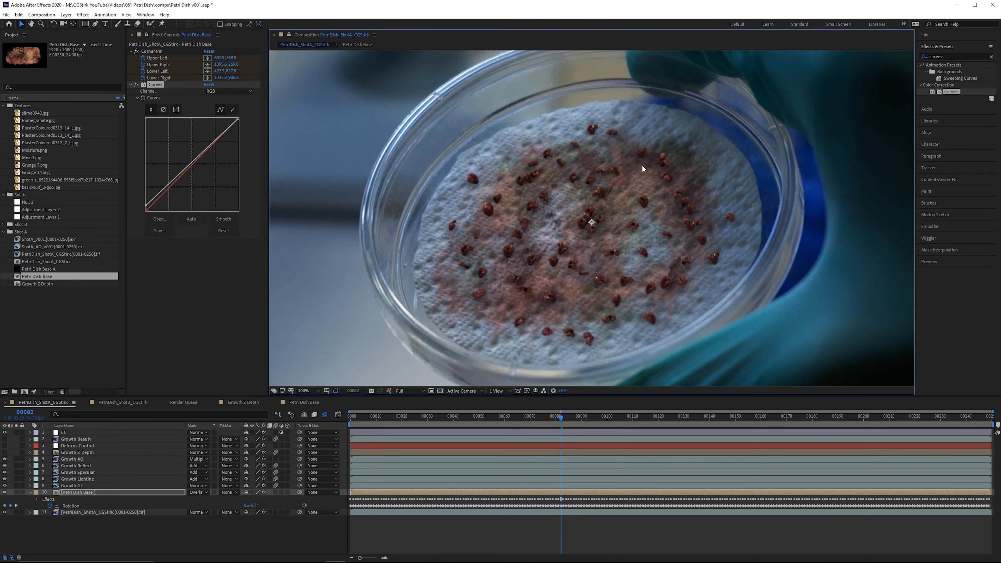
scroll(674, 272, "up", 1)
Set the Petri Dish Base layer's blending mode back to Normal and inspect the texture around the growths up close
left_click(208, 491)
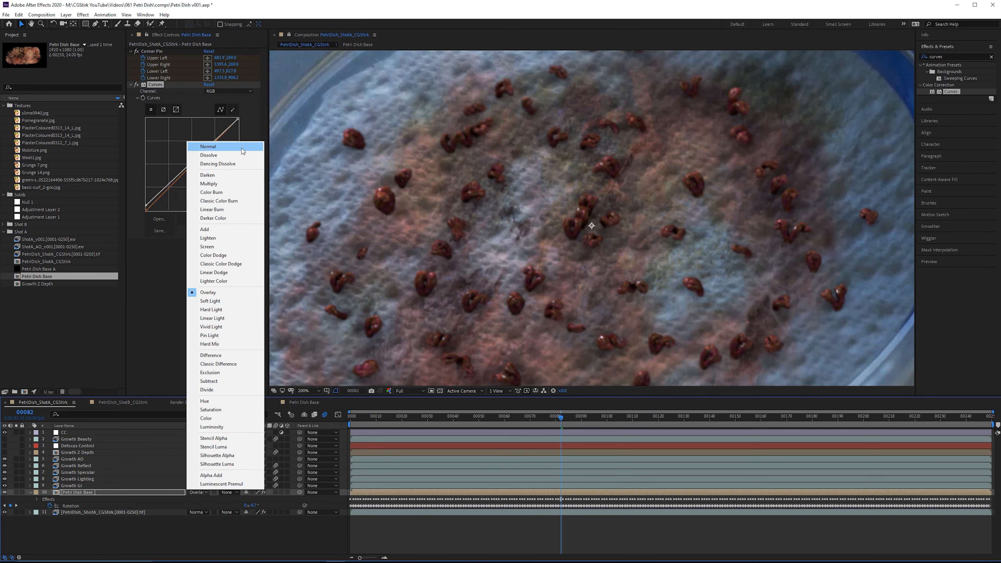
left_click(222, 146)
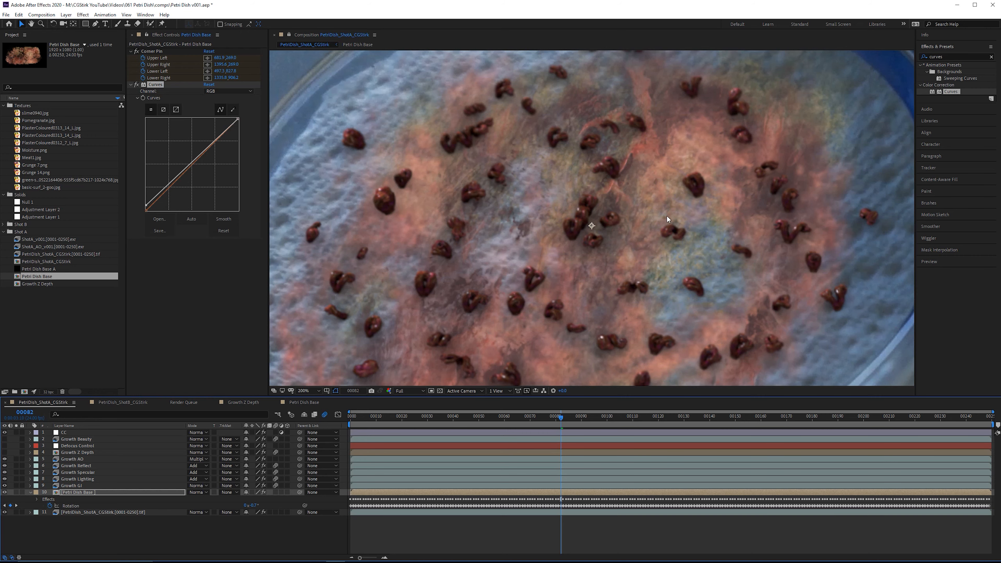
left_click_drag(662, 212, 644, 202)
scroll(641, 201, "up", 1)
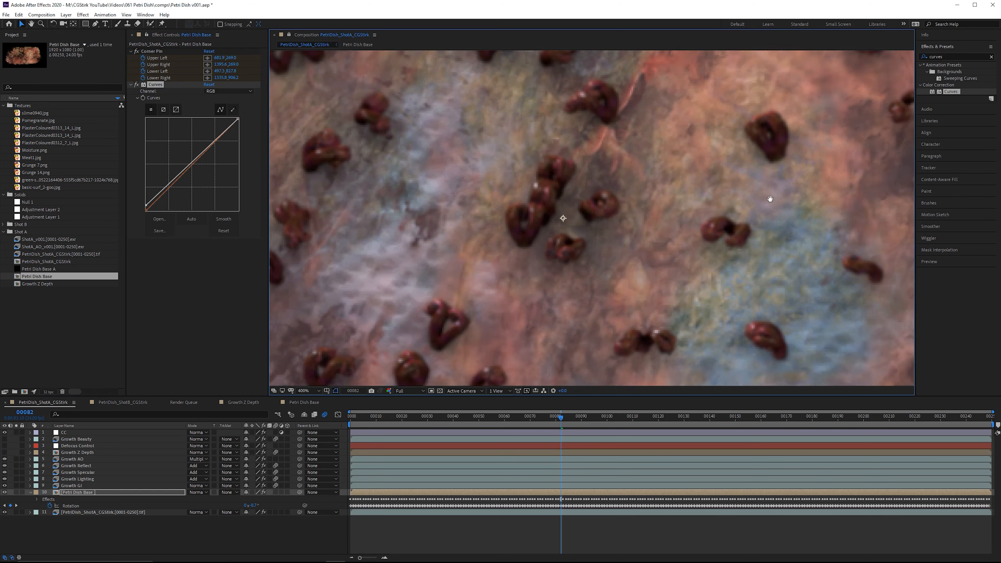
left_click_drag(834, 199, 580, 283)
left_click_drag(663, 209, 776, 167)
scroll(555, 235, "down", 1)
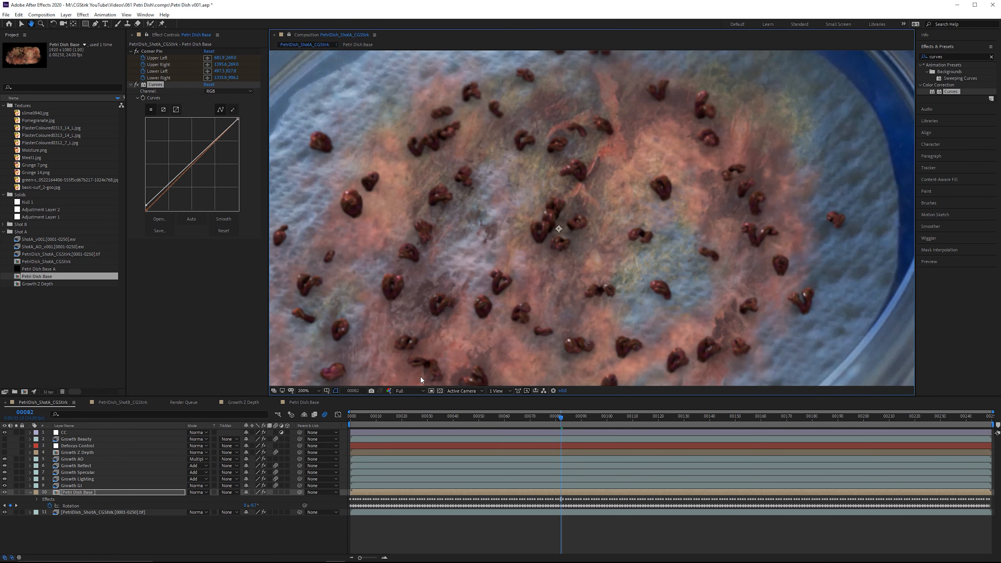
Set the Petri Dish Base layer's blending mode to Overlay and check the whole dish
left_click(198, 492)
left_click(225, 294)
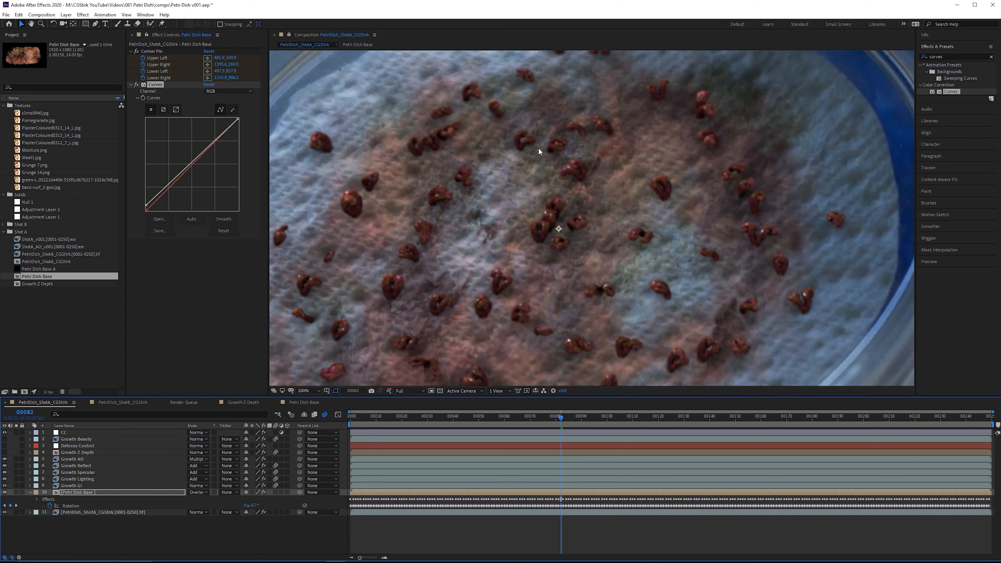
scroll(539, 147, "down", 1)
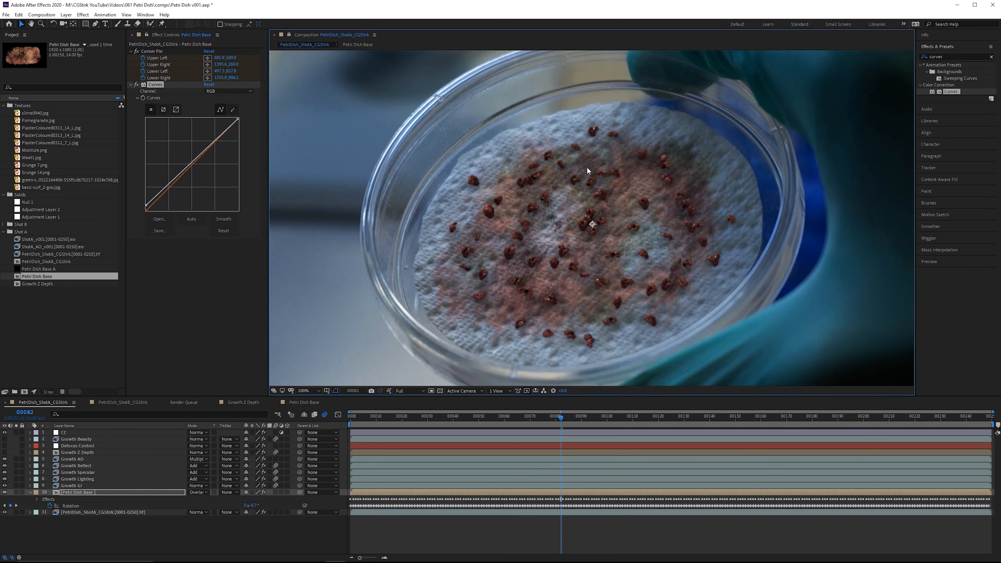
Try the Multiply blending mode on the Petri Dish Base layer and undo it
left_click(203, 493)
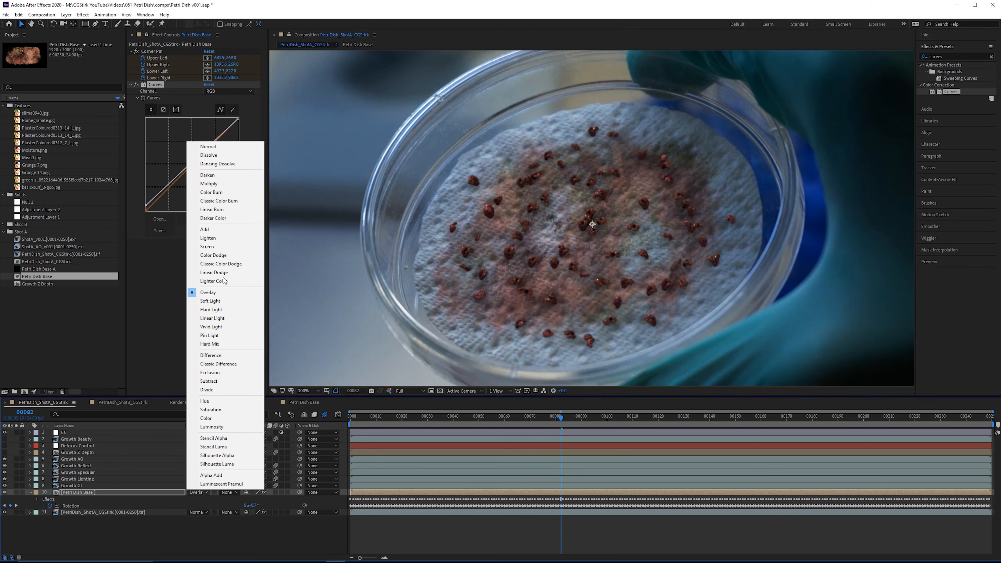
left_click(221, 184)
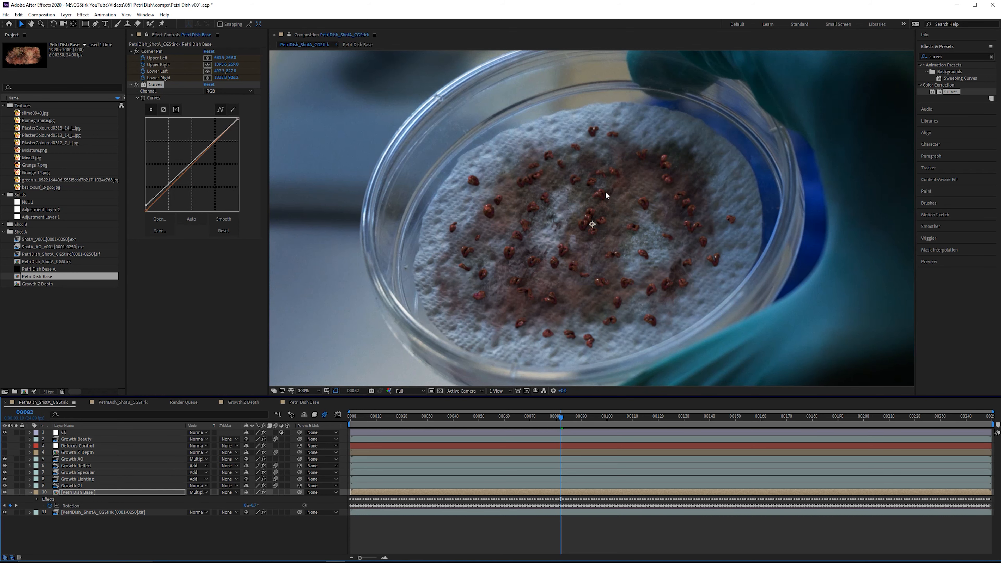
key("ctrl+z")
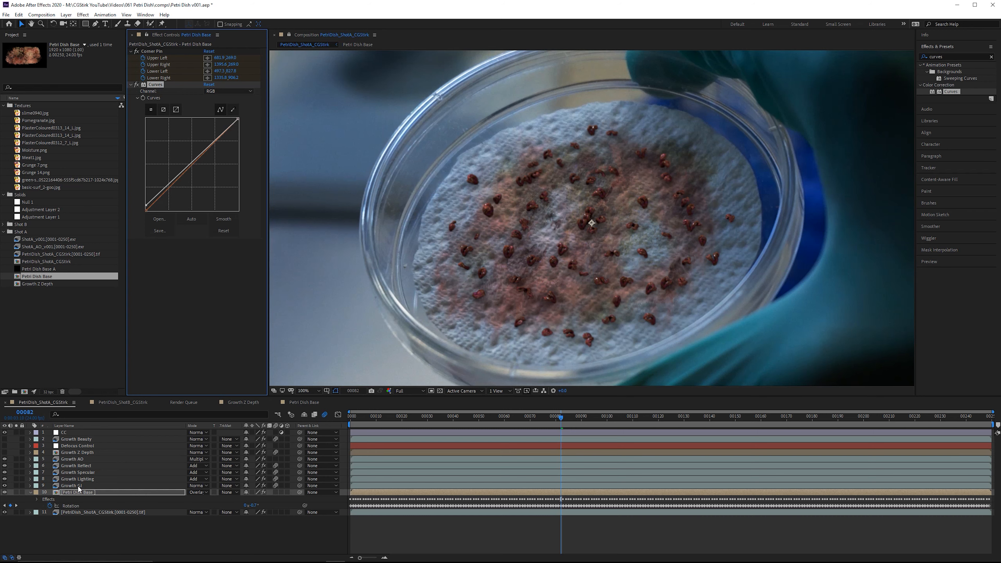
Copy the Camera Lens Blur effect from the Growth GI layer onto the Petri Dish Base layer
left_click(94, 488)
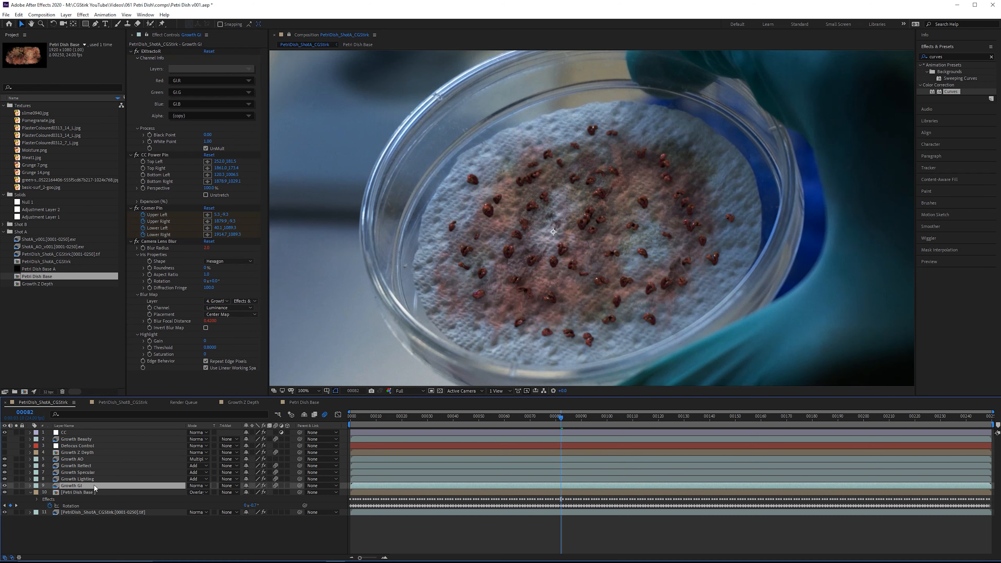
left_click(151, 241)
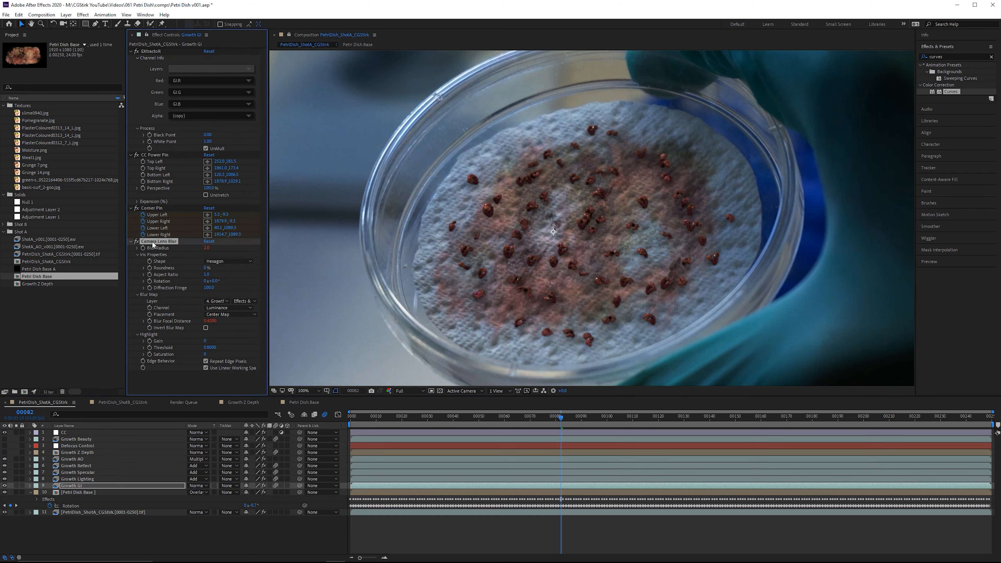
left_click(92, 492)
key("ctrl+v")
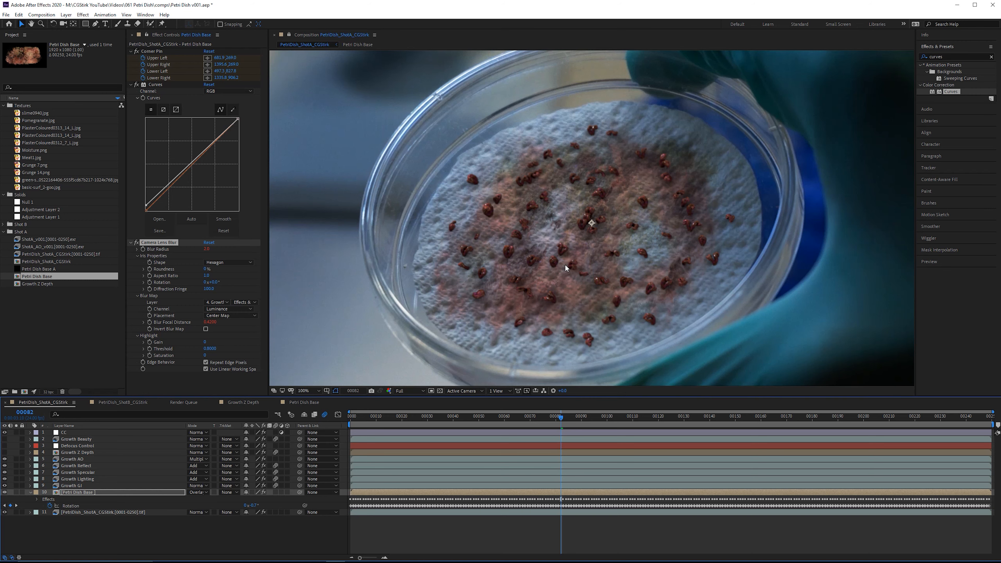
Examine how the blurred base texture sits around the growths, both up close and across the whole dish
scroll(620, 257, "up", 4)
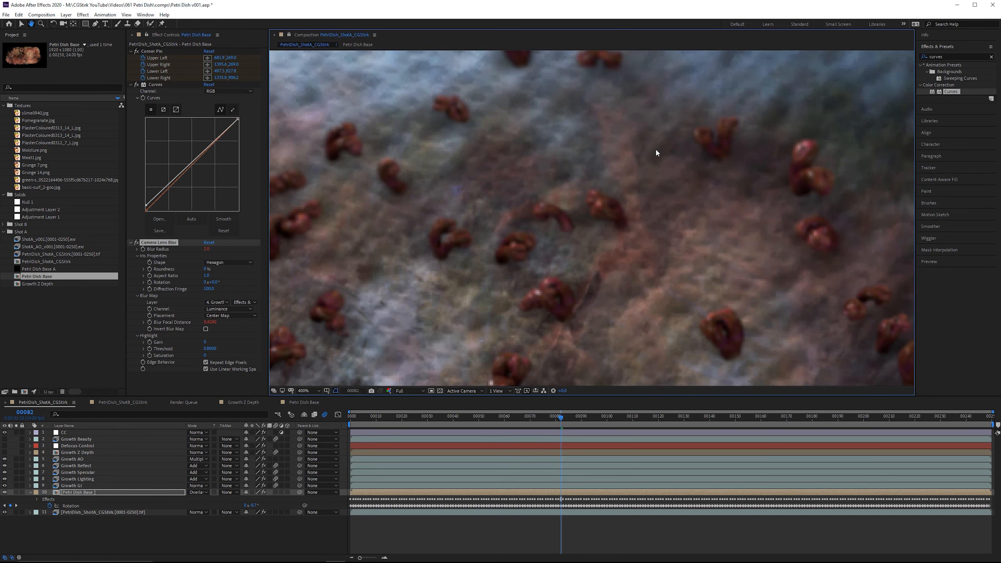
left_click_drag(656, 149, 609, 180)
scroll(591, 206, "down", 4)
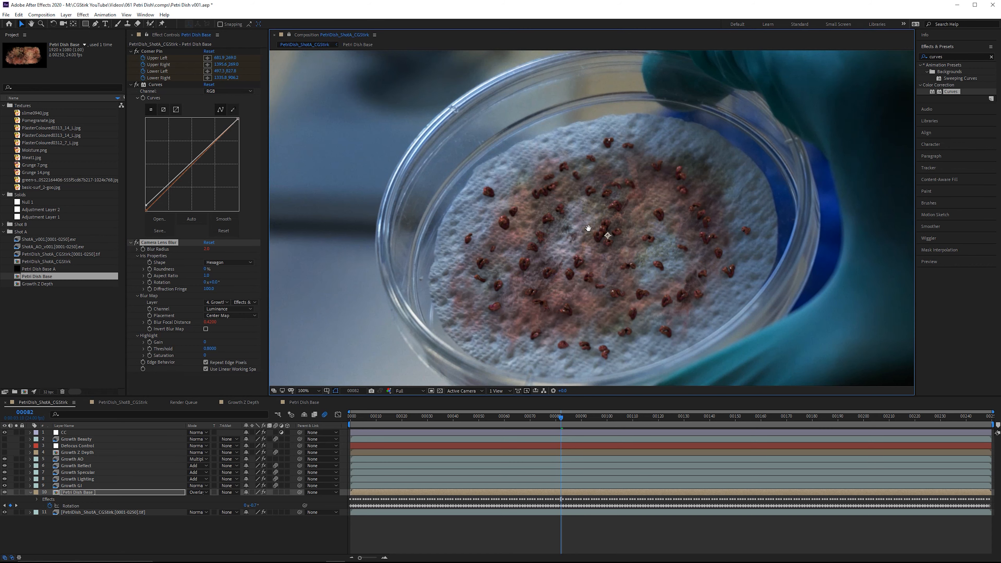
scroll(587, 229, "up", 1)
left_click_drag(549, 260, 559, 238)
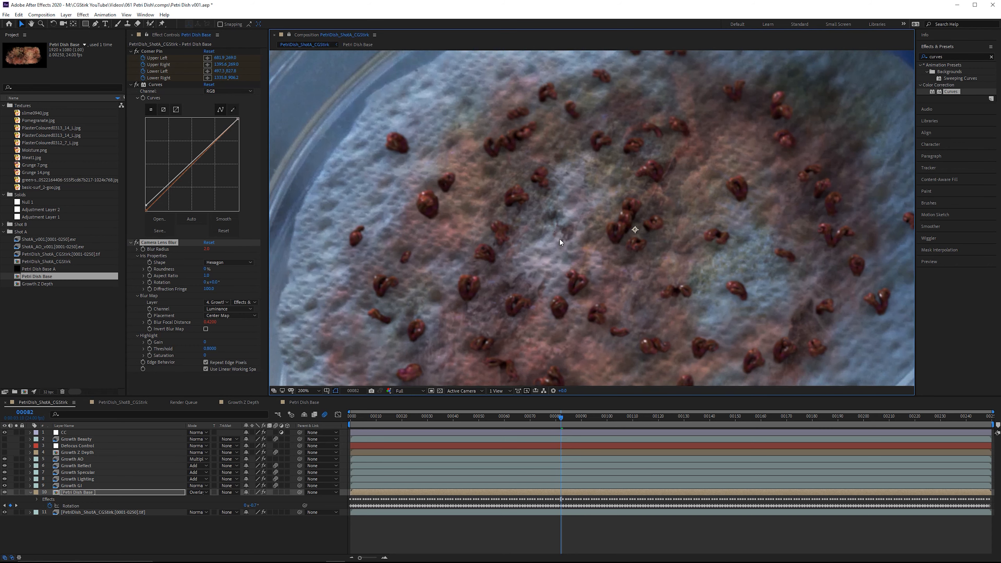
scroll(660, 243, "down", 1)
left_click_drag(581, 193, 600, 202)
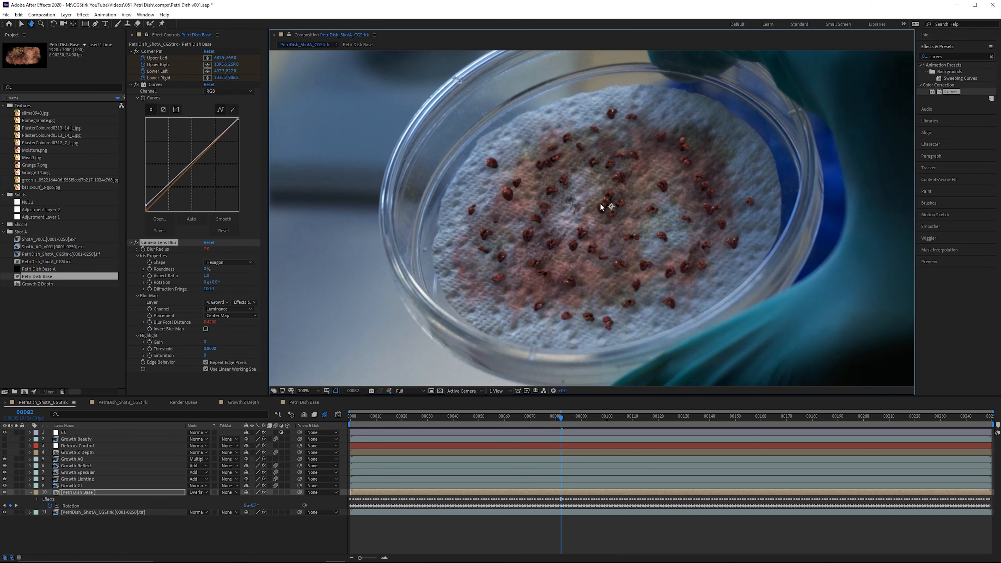
scroll(591, 212, "up", 1)
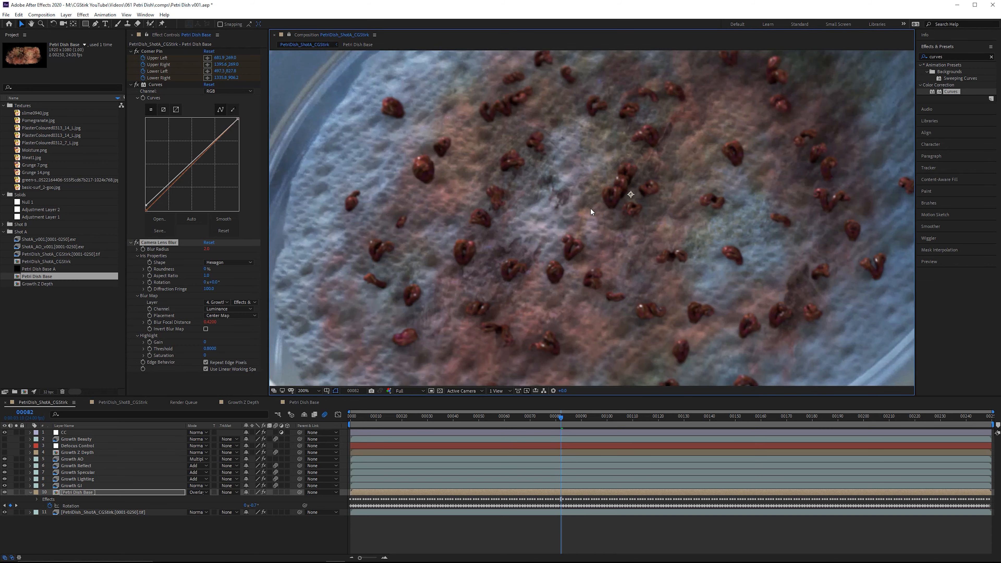
Apply Curves to the Growth GI layer ahead of Camera Lens Blur and slightly raise the RGB curve's black point
left_click(85, 486)
scroll(635, 179, "down", 1)
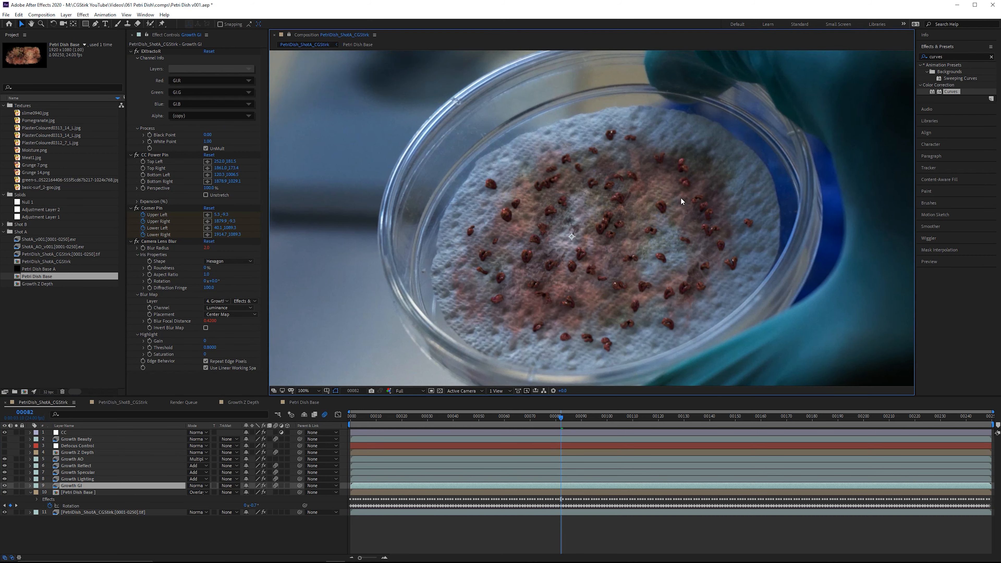
scroll(595, 176, "up", 1)
left_click_drag(731, 150, 143, 229)
left_click_drag(659, 184, 646, 181)
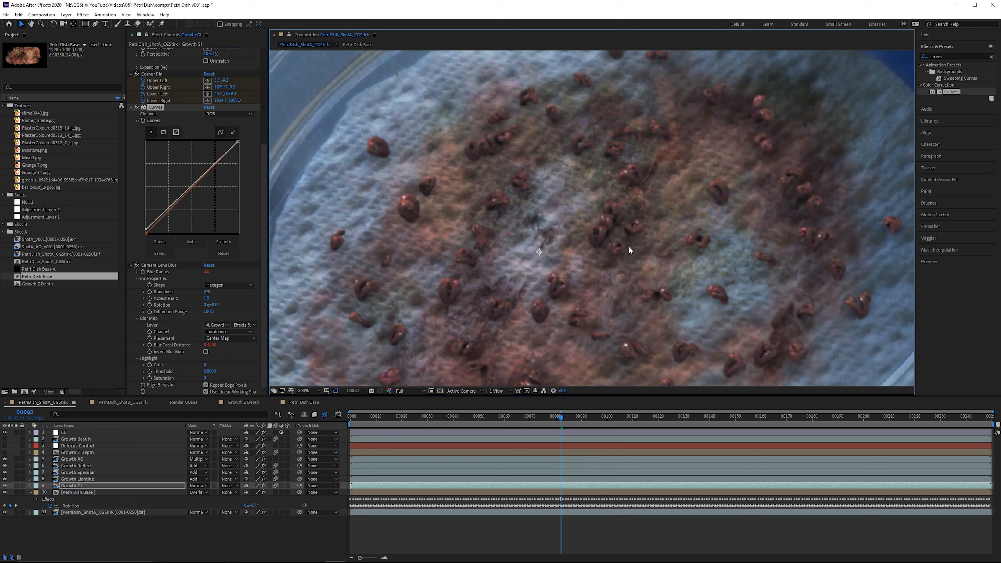
Compare the growths with the Growth GI layer's Curves effect switched off and on
left_click(137, 107)
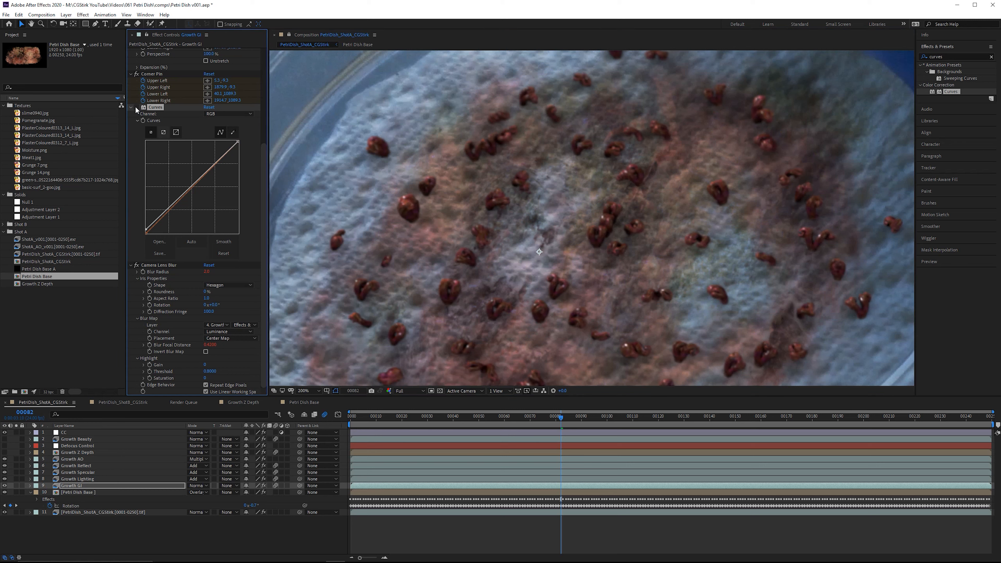
left_click(135, 107)
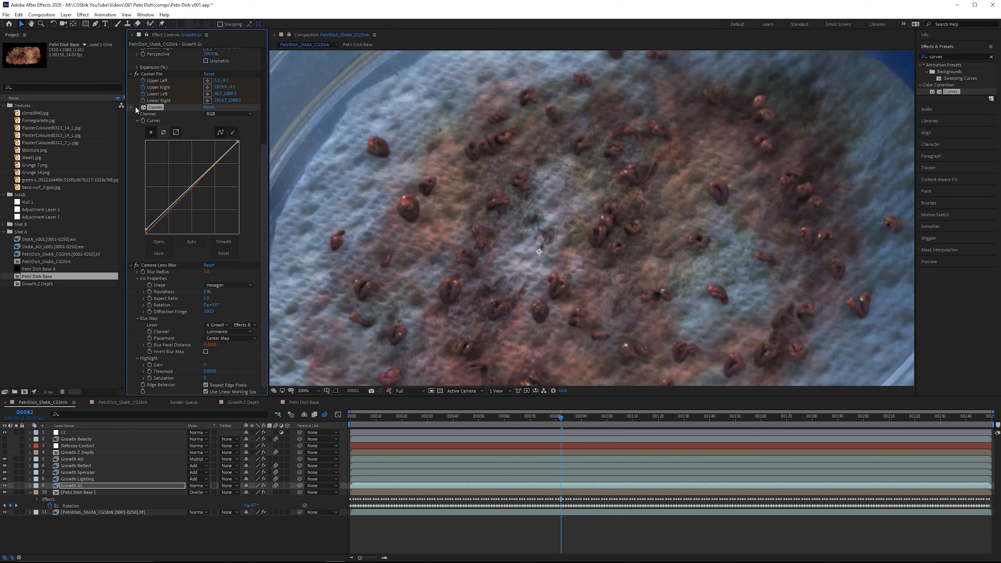
left_click(135, 107)
scroll(557, 255, "up", 1)
scroll(556, 256, "down", 1)
left_click_drag(556, 256, 547, 257)
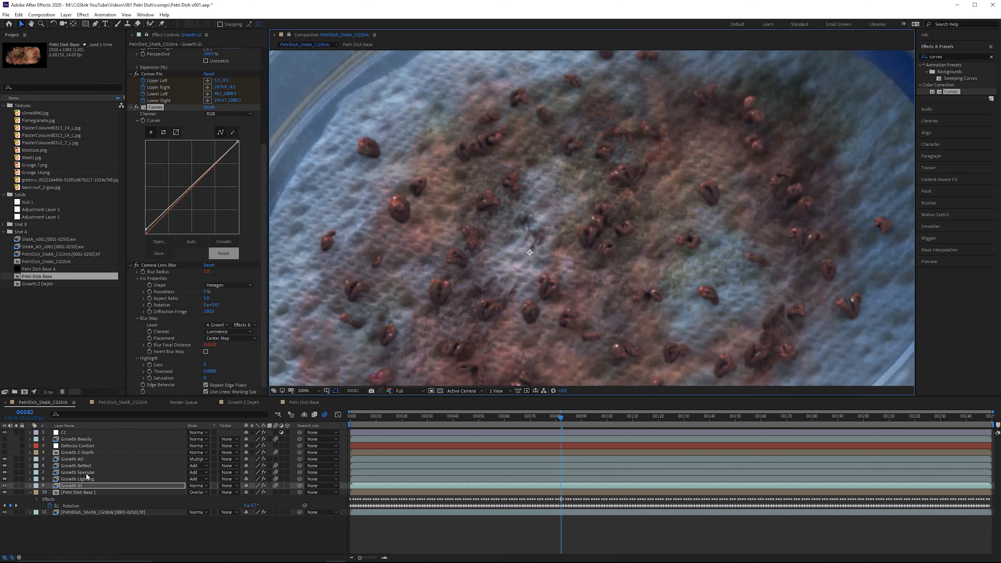
Check the Growth Specular layer in isolation, apply Curves to it and raise the midtones of the Red channel
left_click(81, 474)
left_click(16, 473)
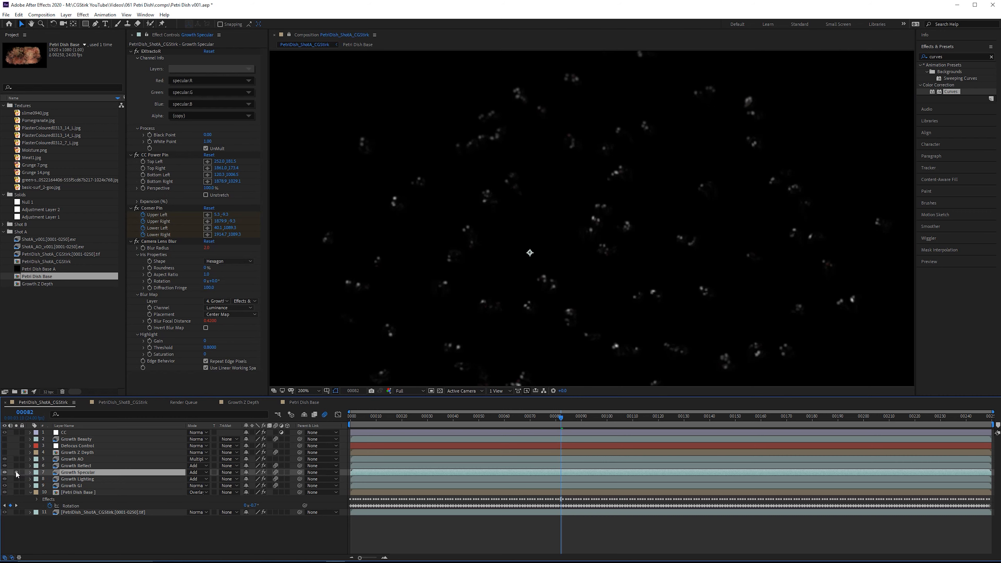
left_click(16, 474)
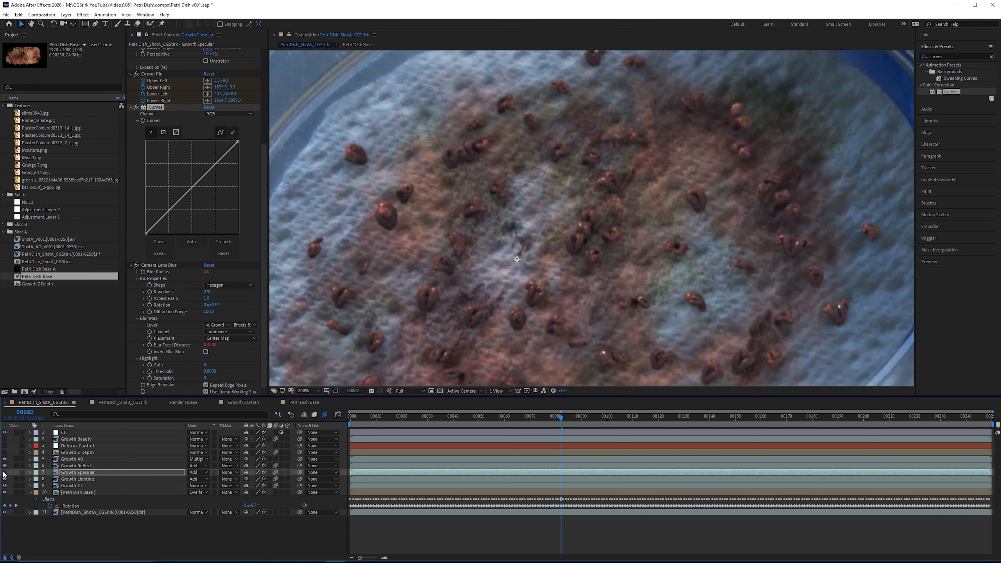
key("t")
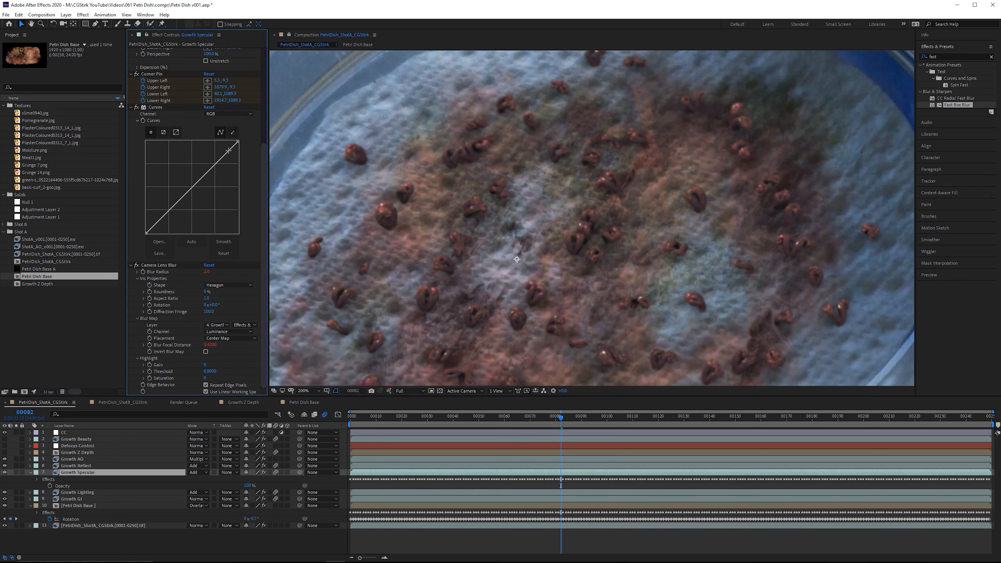
left_click(223, 115)
left_click(221, 122)
left_click(182, 180)
mouse_move(183, 180)
left_mouse_down()
mouse_move(160, 165)
mouse_move(184, 187)
left_mouse_up()
Add Fast Box Blur to the Growth Specular layer between Curves and Camera Lens Blur, with a blur radius of 0.3
left_click_drag(960, 105, 208, 259)
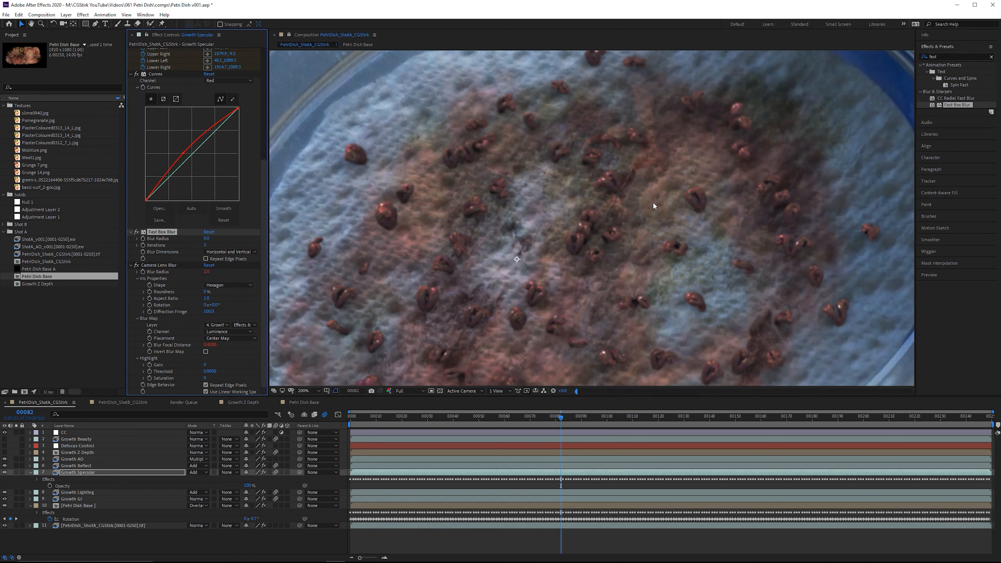
scroll(642, 213, "up", 3)
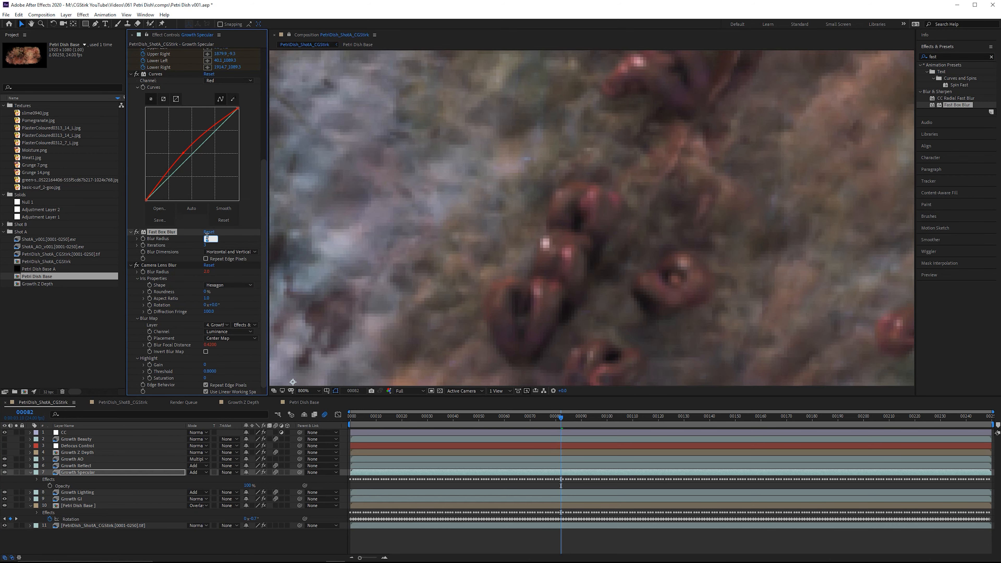
left_click_drag(206, 239, 221, 240)
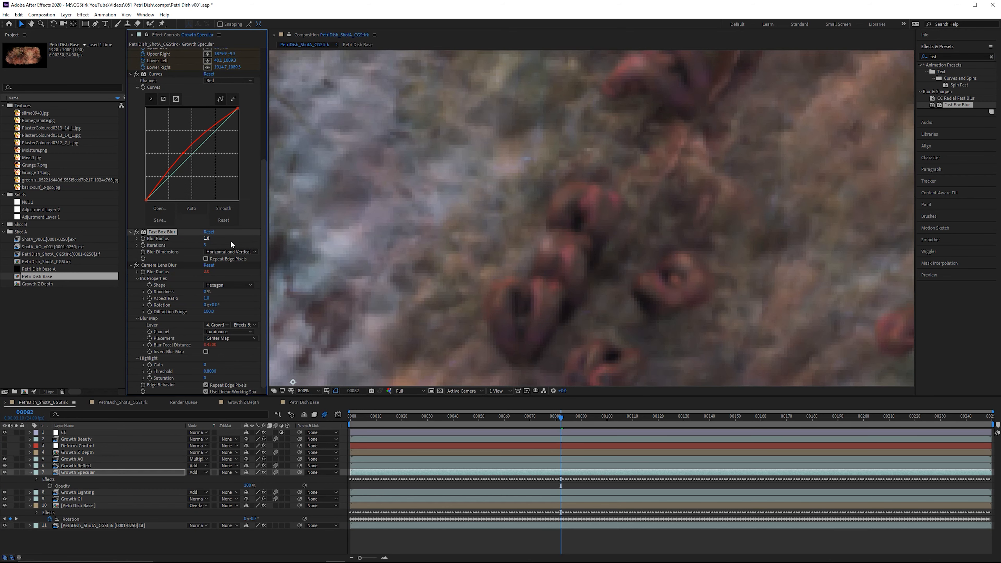
left_click(208, 239)
type("0.5")
key("Return")
scroll(463, 286, "down", 3)
left_click(207, 238)
type("0.3")
key("Return")
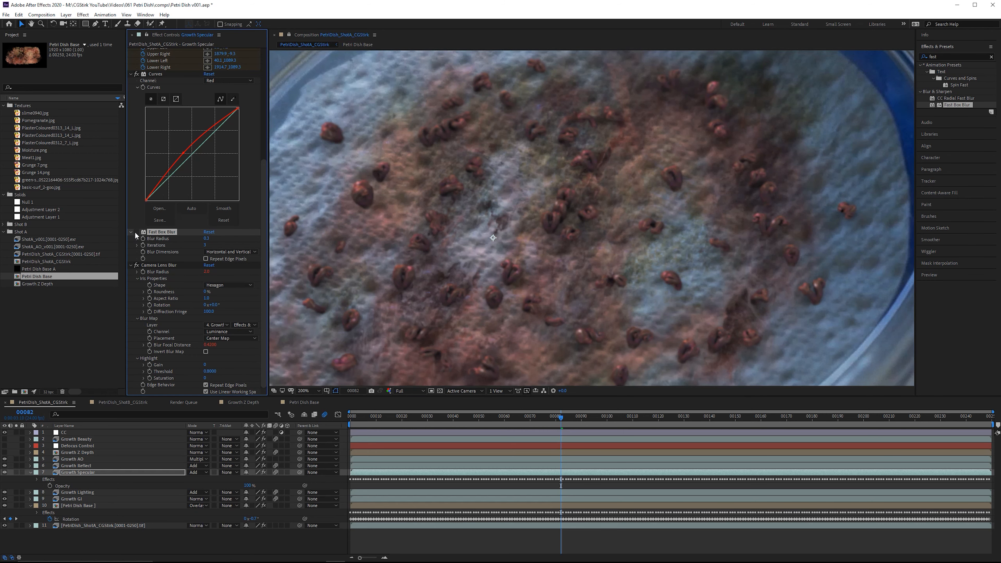
left_click(136, 232)
left_click_drag(512, 237, 587, 242)
Apply Curves to Growth Reflect before Camera Lens Blur and, viewing it in isolation, pull the RGB white point to about a quarter of the input range
left_click(76, 466)
left_click_drag(943, 57, 887, 57)
type("curves")
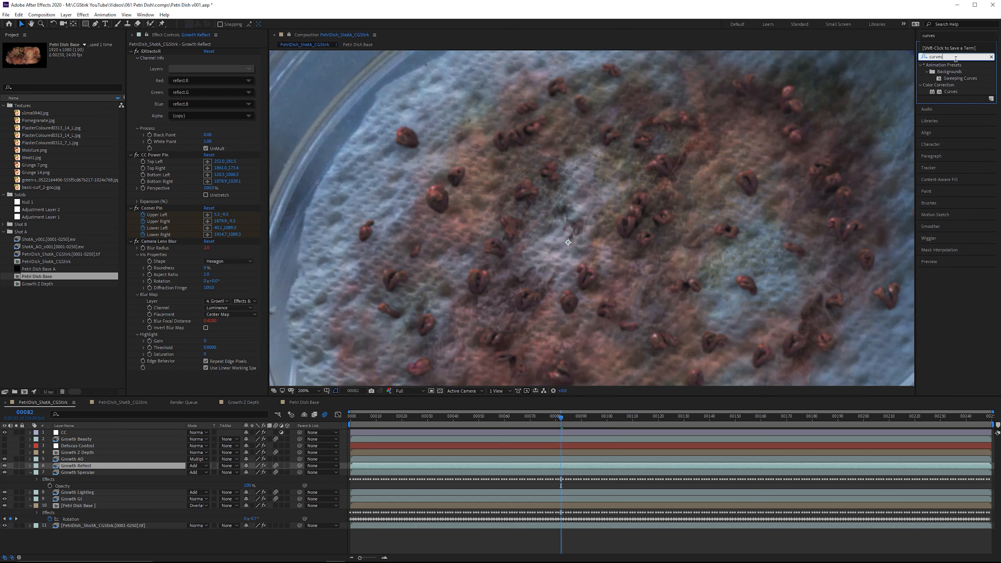
left_click_drag(951, 92, 200, 237)
mouse_move(175, 166)
left_mouse_down()
mouse_move(153, 153)
mouse_move(169, 173)
left_mouse_up()
left_click(16, 465)
left_click(209, 108)
left_click_drag(238, 141, 170, 87)
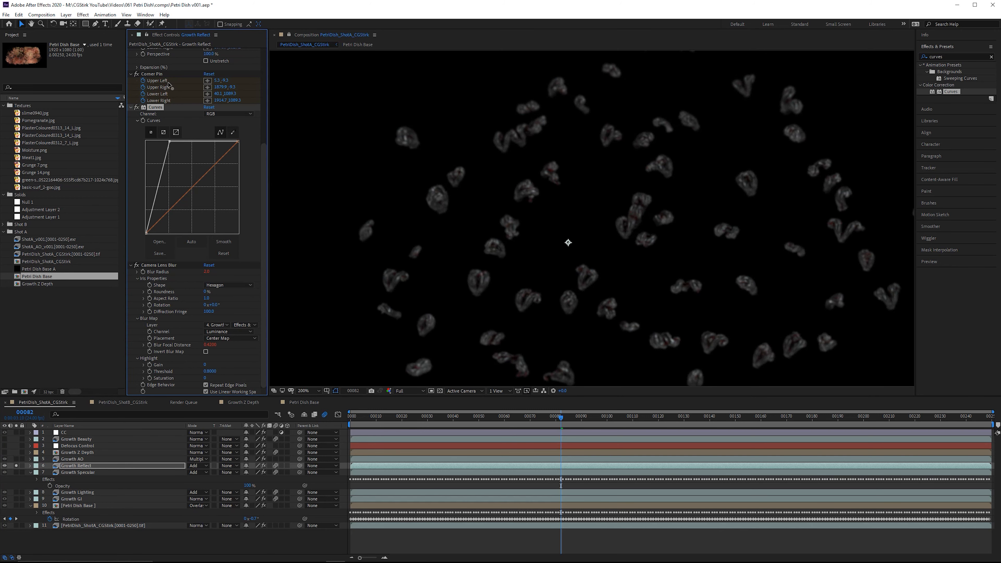
left_click(17, 466)
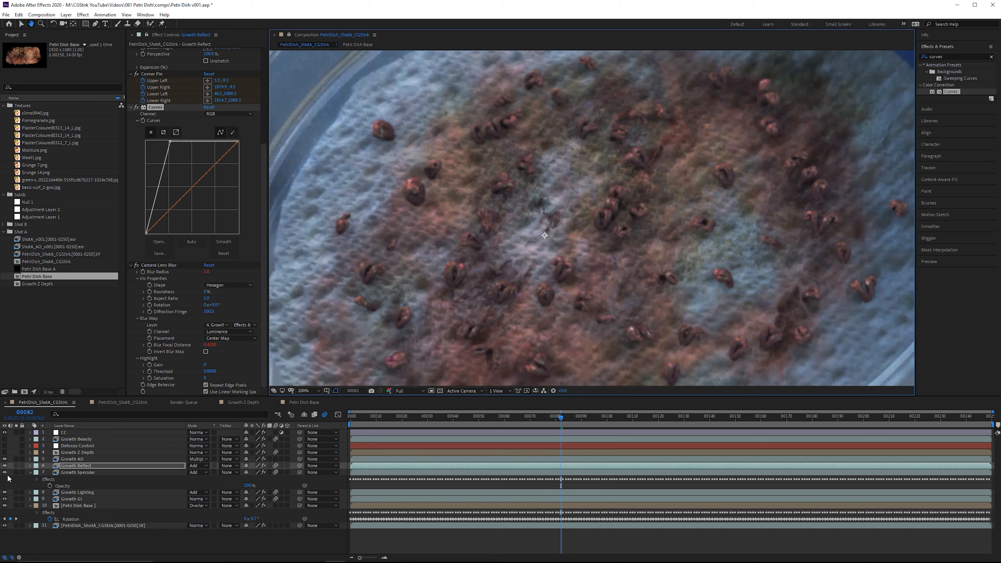
Compare the shot with the Growth Reflect layer hidden and shown
left_click(5, 465)
left_click(4, 466)
left_click(5, 466)
left_click(5, 466)
left_click(5, 467)
left_click(5, 466)
Check the composite across the whole petri dish and save the project
scroll(694, 260, "down", 1)
left_click_drag(693, 261, 665, 241)
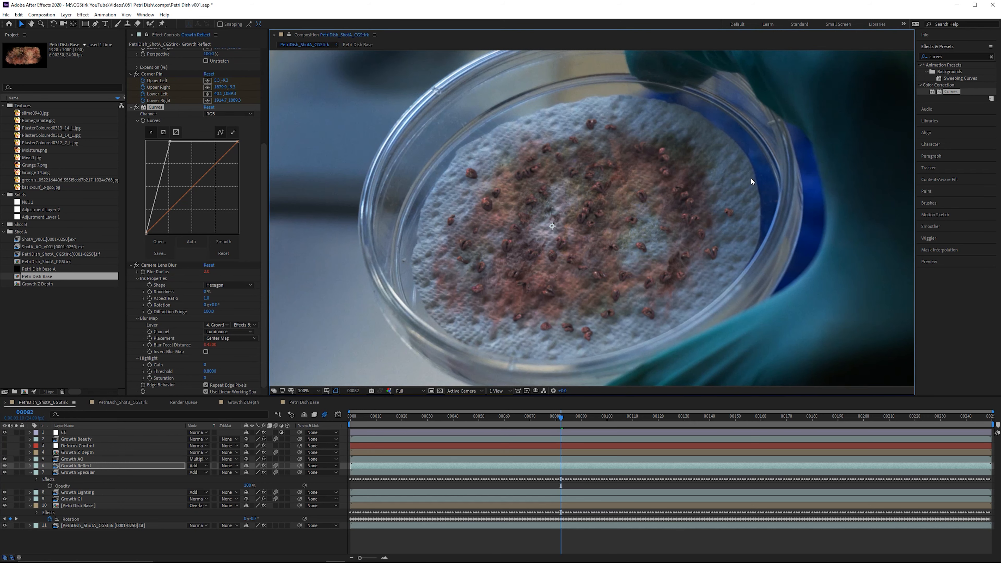
scroll(751, 177, "down", 1)
scroll(674, 188, "up", 1)
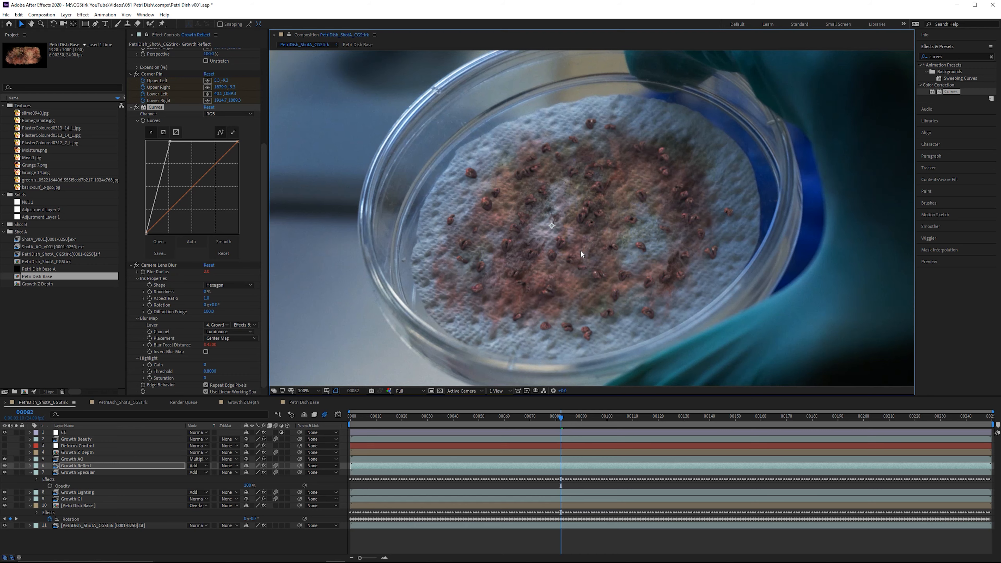
key("ctrl+s")
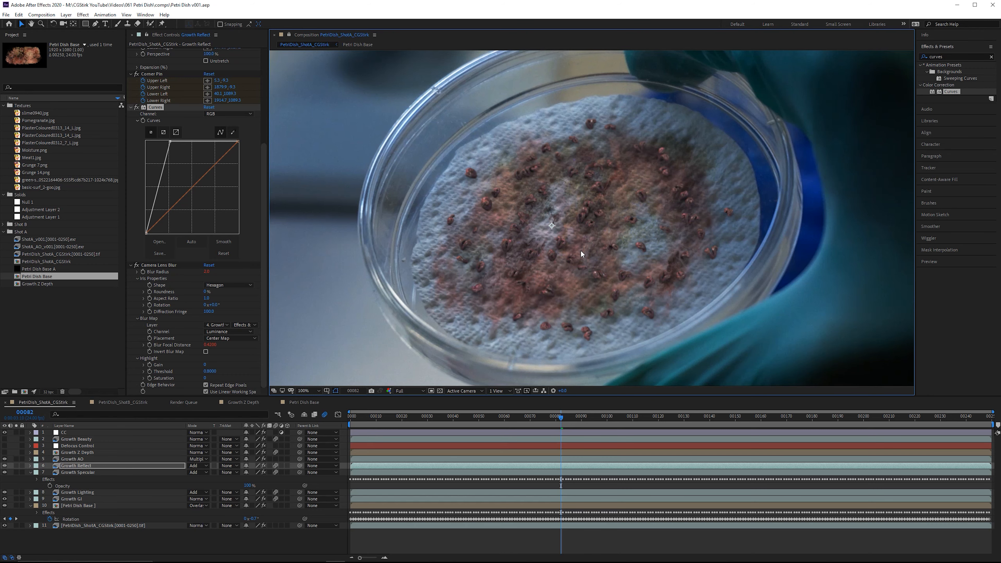